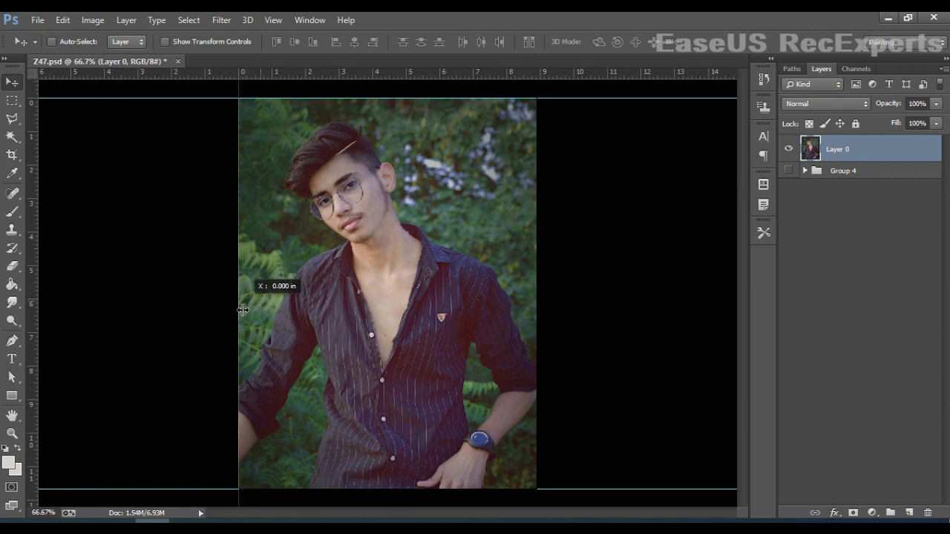
Place a vertical guide along the photo's right edge
{"action": "left_click_drag", "start_coordinate": [33, 276], "coordinate": [544, 289]}
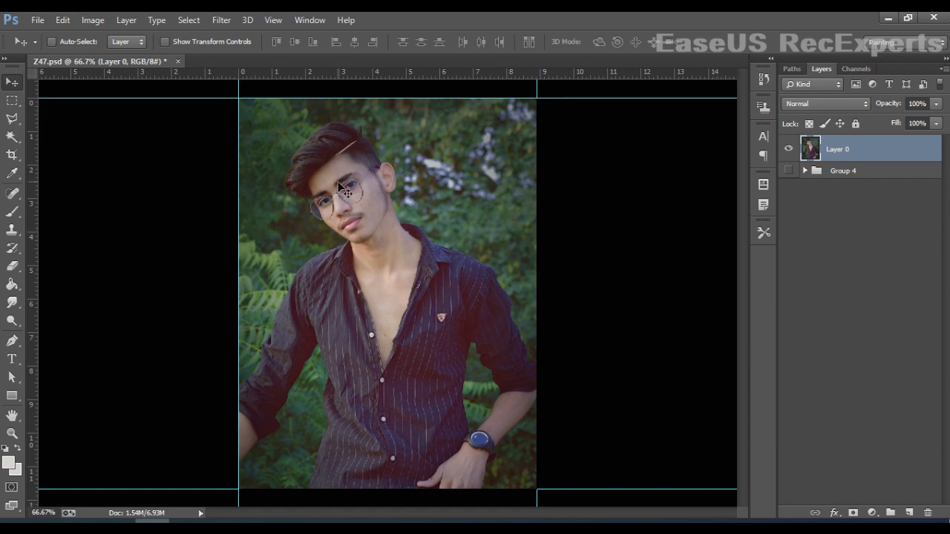
{"action": "key", "text": "ctrl+plus"}
{"action": "key", "text": "ctrl+plus"}
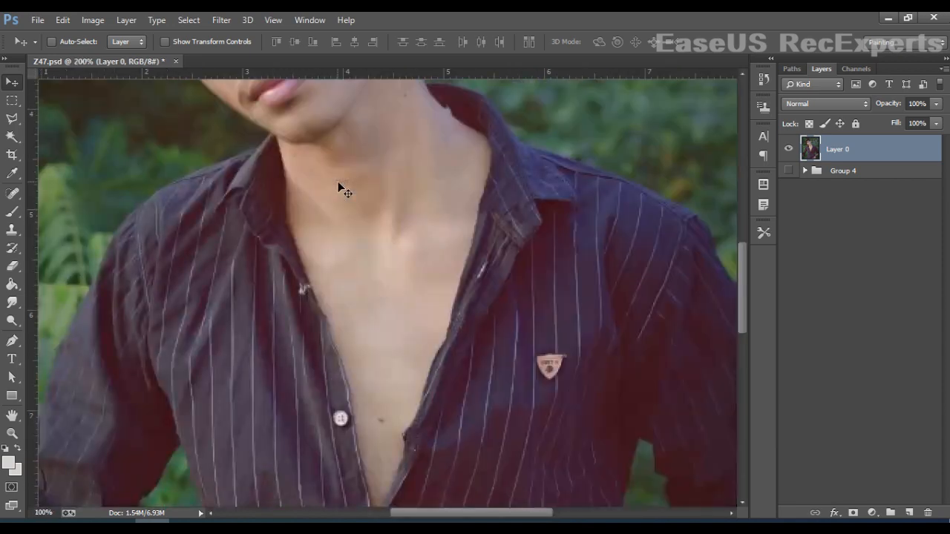
{"action": "key", "text": "ctrl+0"}
{"action": "key", "text": "ctrl+plus"}
{"action": "key", "text": "ctrl+0"}
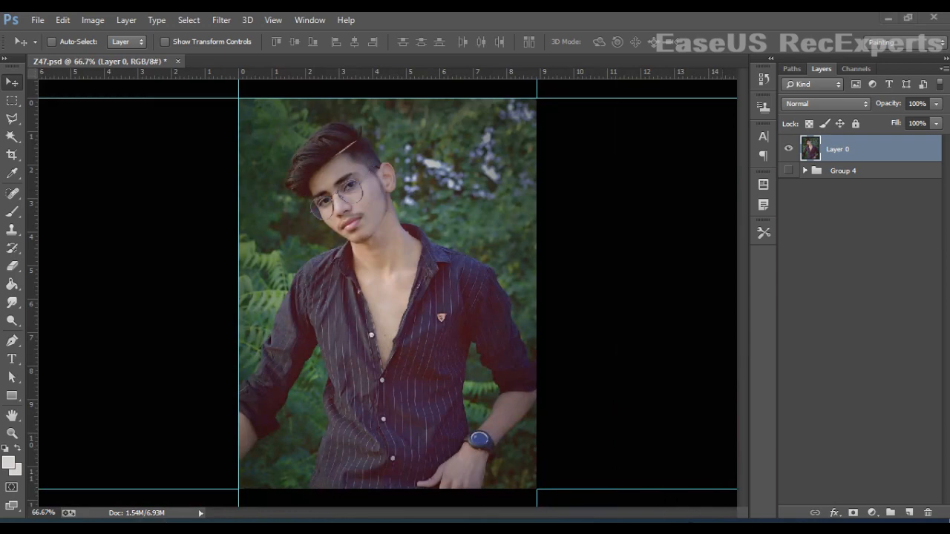
Duplicate Layer 0 and apply a Gaussian Blur with a 1.0-pixel radius to the copy
{"action": "key", "text": "ctrl+j"}
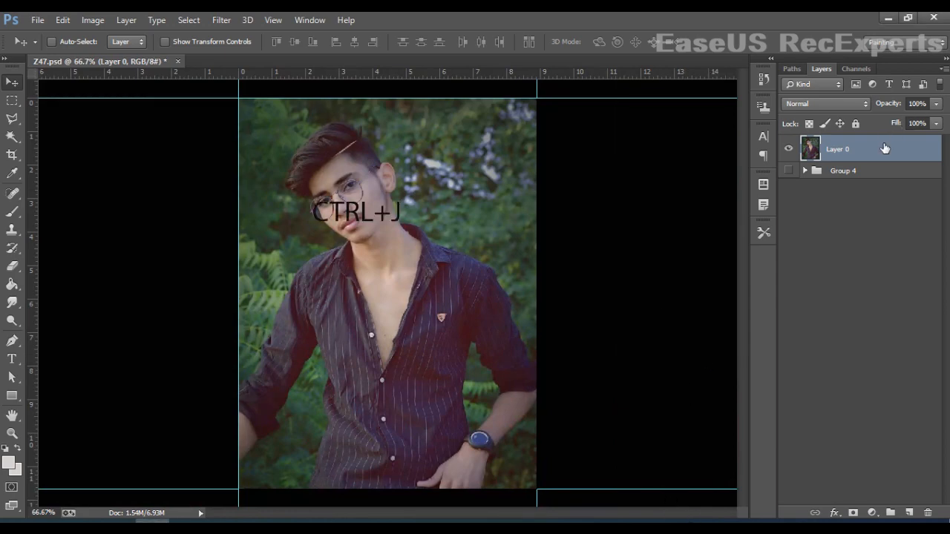
{"action": "key", "text": "ctrl+j"}
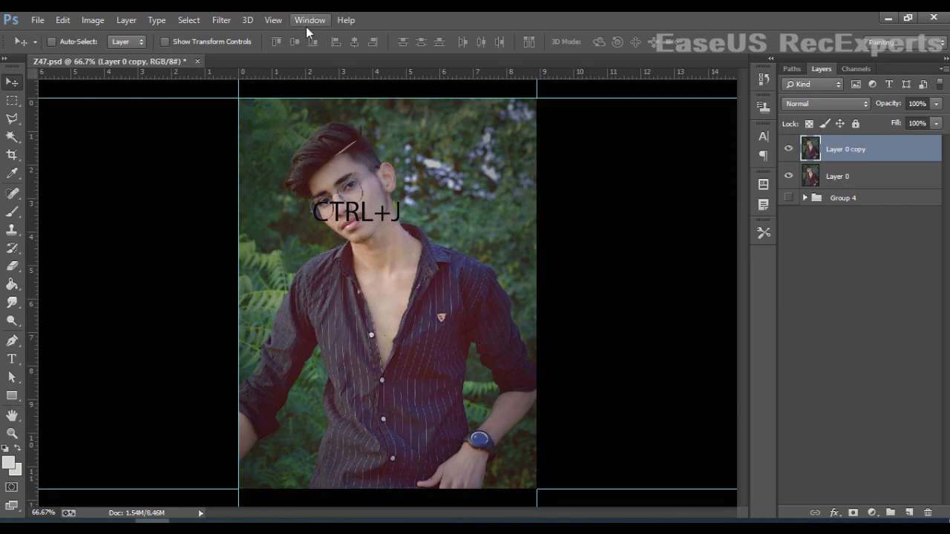
{"action": "left_click", "coordinate": [231, 26]}
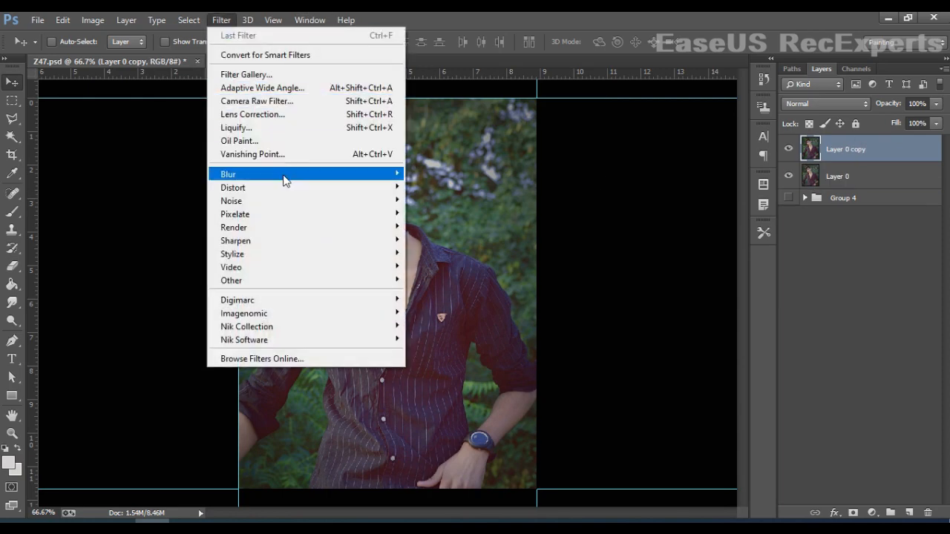
{"action": "mouse_move", "coordinate": [284, 180]}
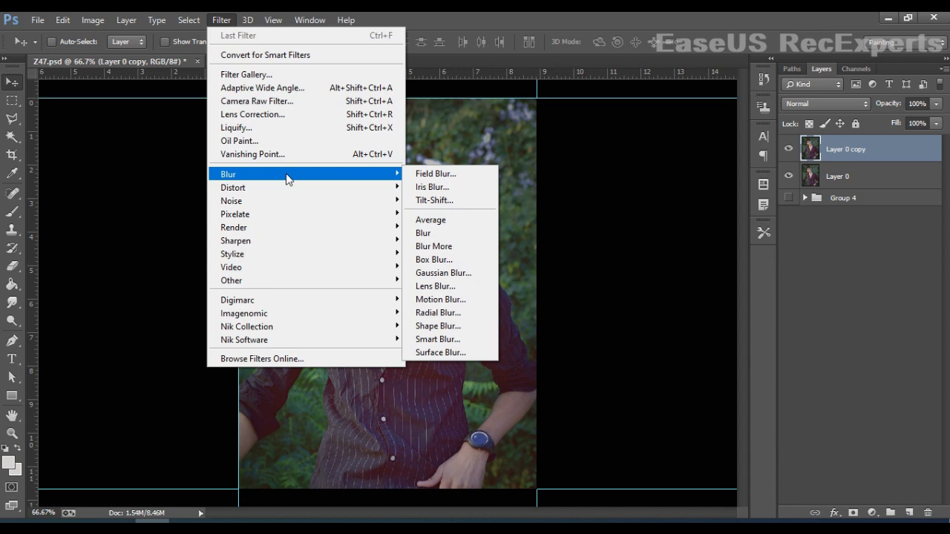
{"action": "left_click", "coordinate": [443, 272]}
{"action": "left_click_drag", "start_coordinate": [761, 268], "coordinate": [780, 339]}
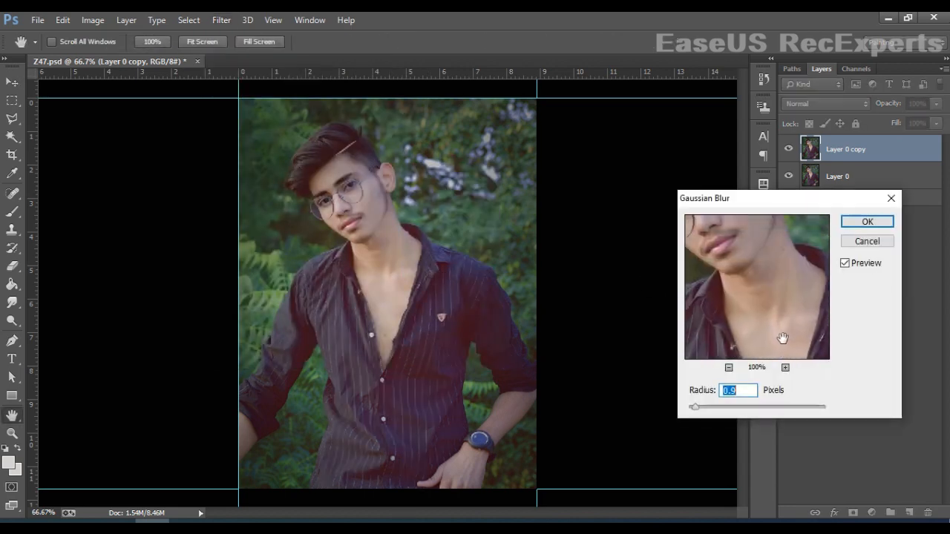
{"action": "left_click_drag", "start_coordinate": [765, 301], "coordinate": [791, 363]}
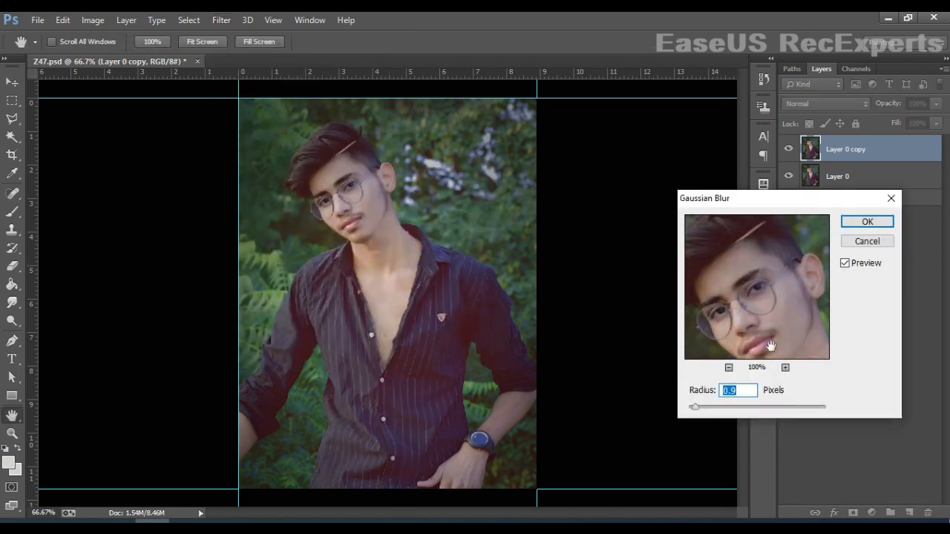
{"action": "left_click_drag", "start_coordinate": [764, 314], "coordinate": [768, 263]}
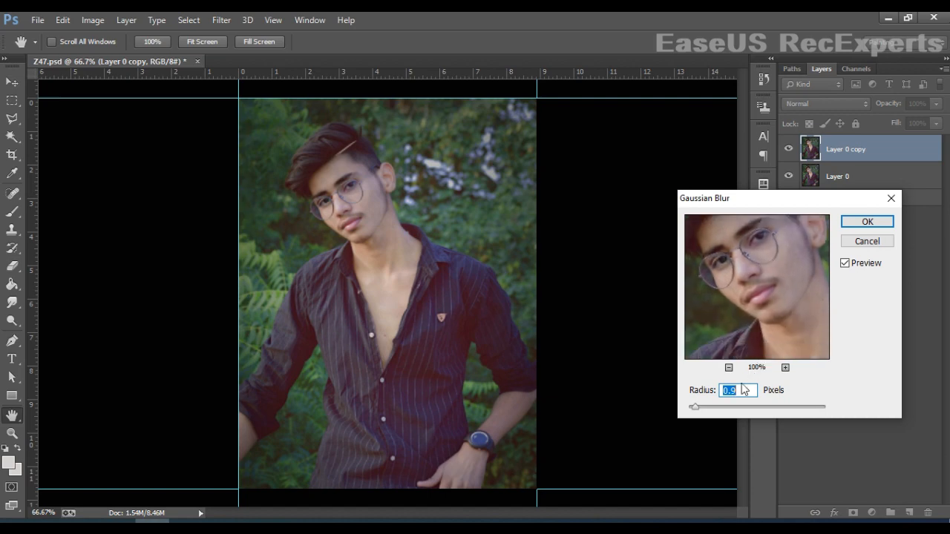
{"action": "left_click", "coordinate": [703, 408]}
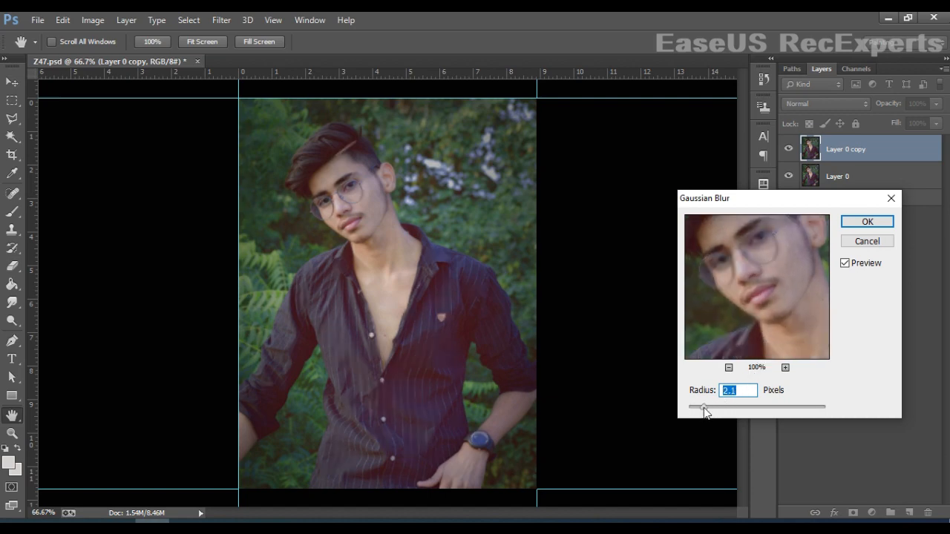
{"action": "left_click_drag", "start_coordinate": [701, 408], "coordinate": [699, 407]}
{"action": "left_click_drag", "start_coordinate": [698, 408], "coordinate": [696, 409]}
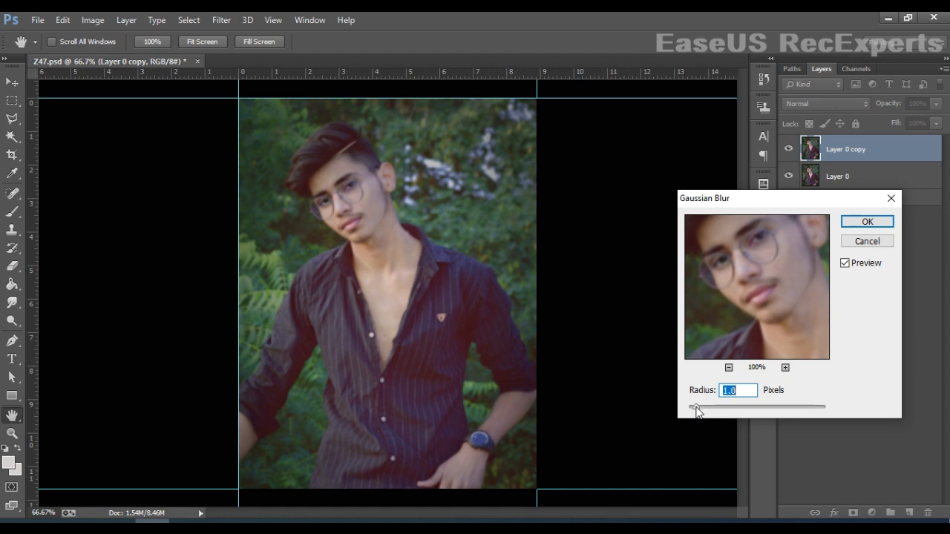
{"action": "left_click", "coordinate": [850, 225]}
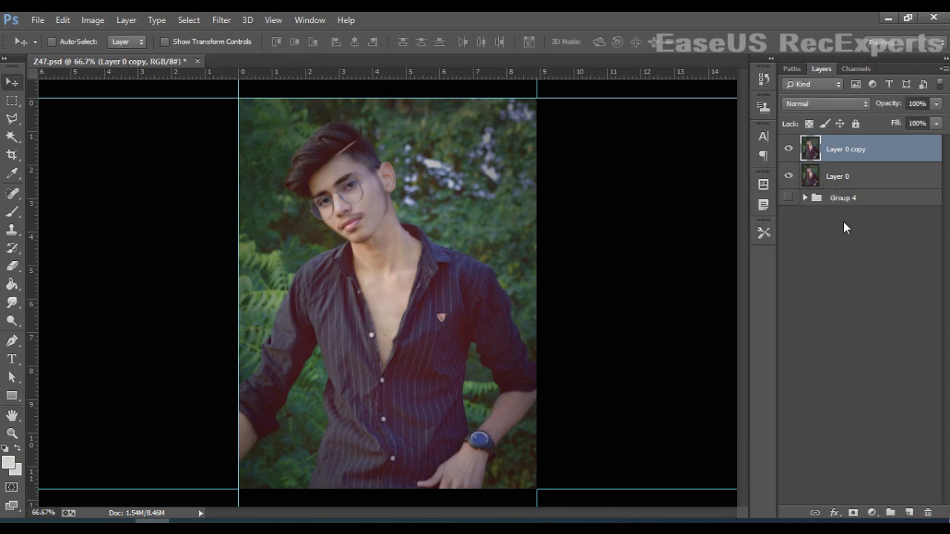
Add a layer mask to the blurred copy and invert the mask to black
{"action": "left_click", "coordinate": [792, 148]}
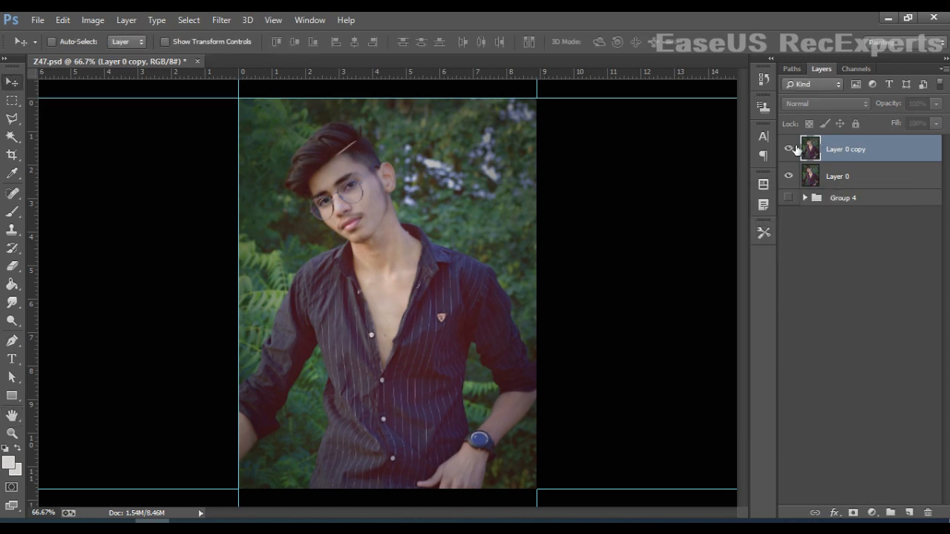
{"action": "left_click", "coordinate": [791, 148]}
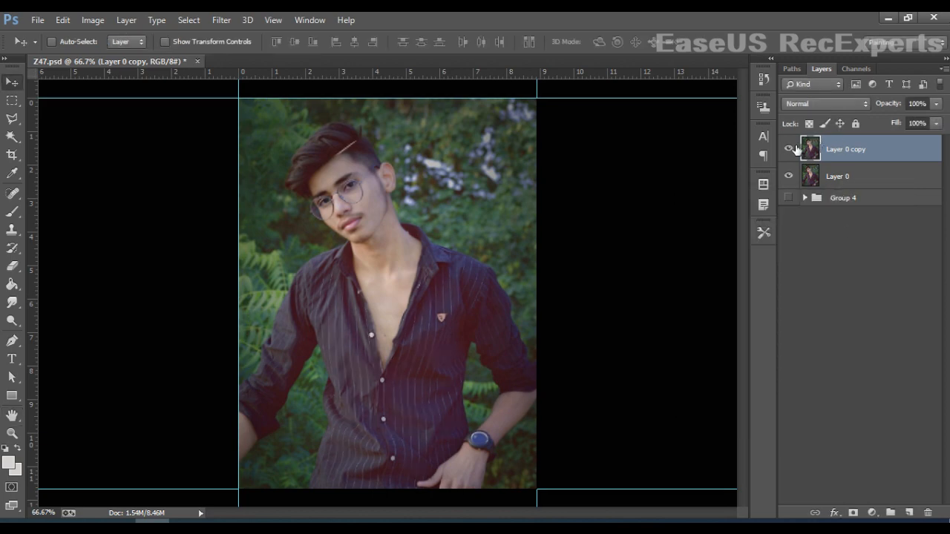
{"action": "left_click", "coordinate": [853, 512]}
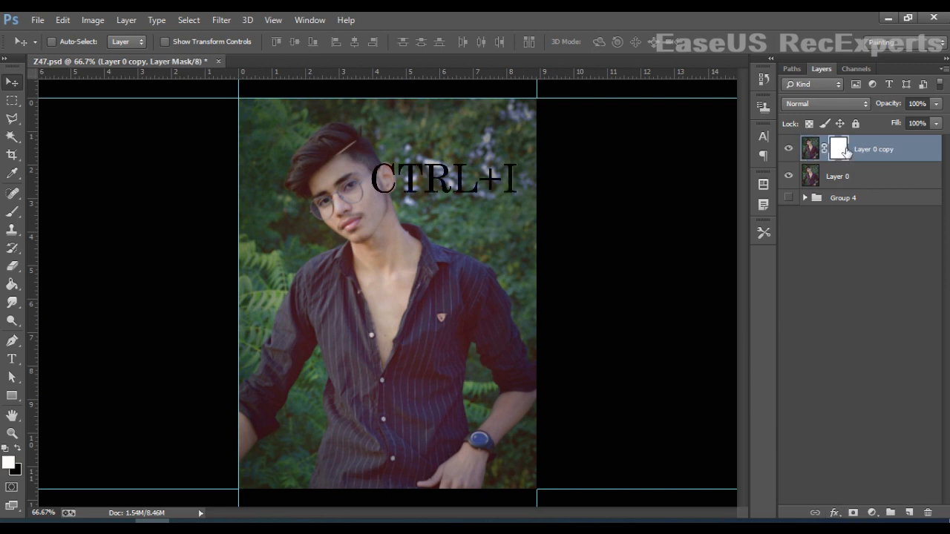
{"action": "key", "text": "ctrl+i"}
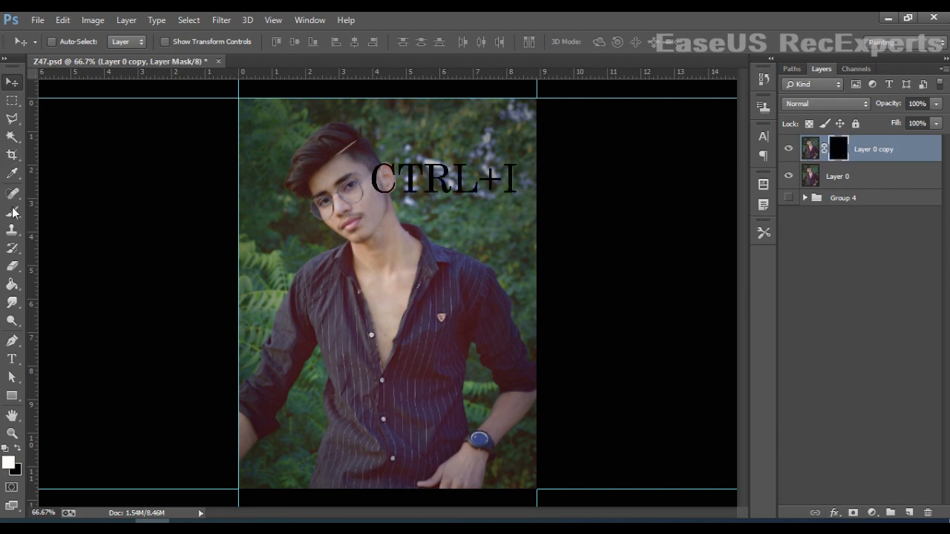
Paint white on the layer mask over the neck with a soft 17 px Brush at 100% opacity
{"action": "left_click", "coordinate": [12, 212]}
{"action": "key", "text": "ctrl+plus"}
{"action": "key", "text": "ctrl+plus"}
{"action": "key", "text": "ctrl+plus"}
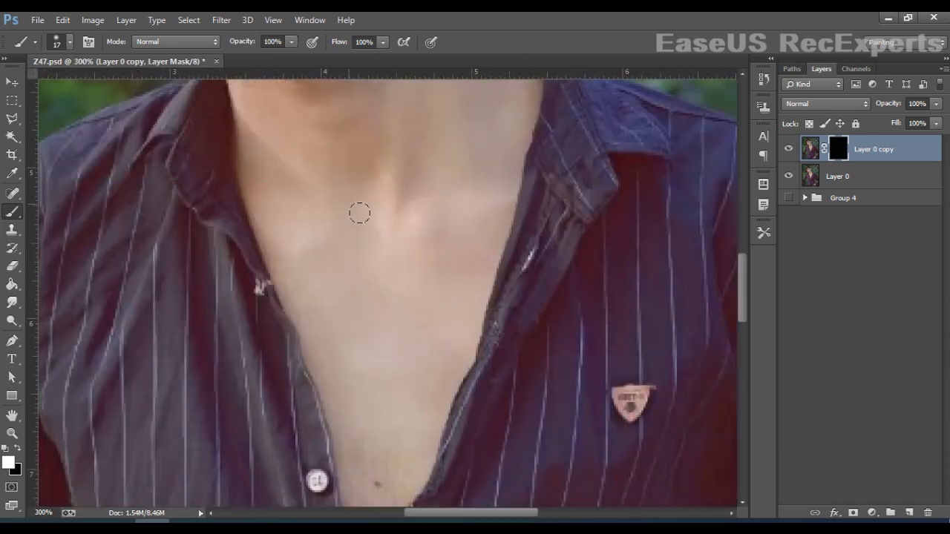
{"action": "left_click_drag", "start_coordinate": [395, 208], "coordinate": [465, 471]}
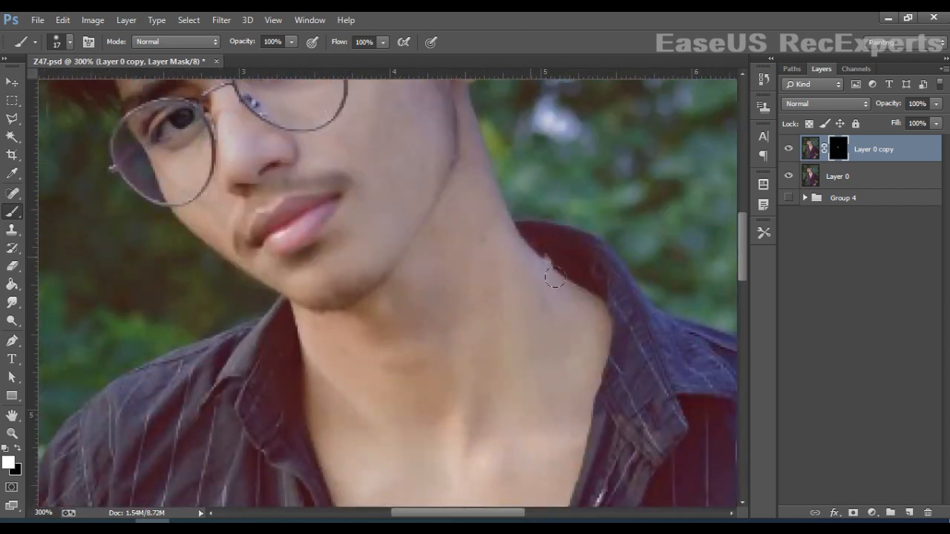
{"action": "left_click_drag", "start_coordinate": [569, 466], "coordinate": [628, 437]}
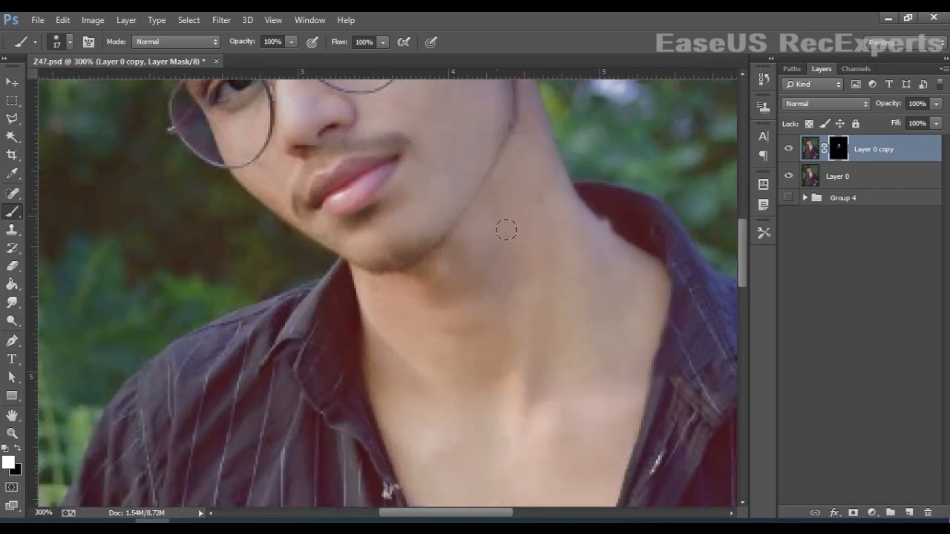
Enlarge the brush to 59 px and reveal the blur across the throat and neck
{"action": "right_click", "coordinate": [503, 286]}
{"action": "left_click", "coordinate": [589, 315]}
{"action": "mouse_move", "coordinate": [524, 259]}
{"action": "left_mouse_down"}
{"action": "mouse_move", "coordinate": [479, 304]}
{"action": "mouse_move", "coordinate": [463, 411]}
{"action": "mouse_move", "coordinate": [423, 342]}
{"action": "left_mouse_up"}
{"action": "left_click_drag", "start_coordinate": [488, 422], "coordinate": [474, 297]}
Reduce the brush to 40 px and paint the mask over the chest skin
{"action": "right_click", "coordinate": [514, 304]}
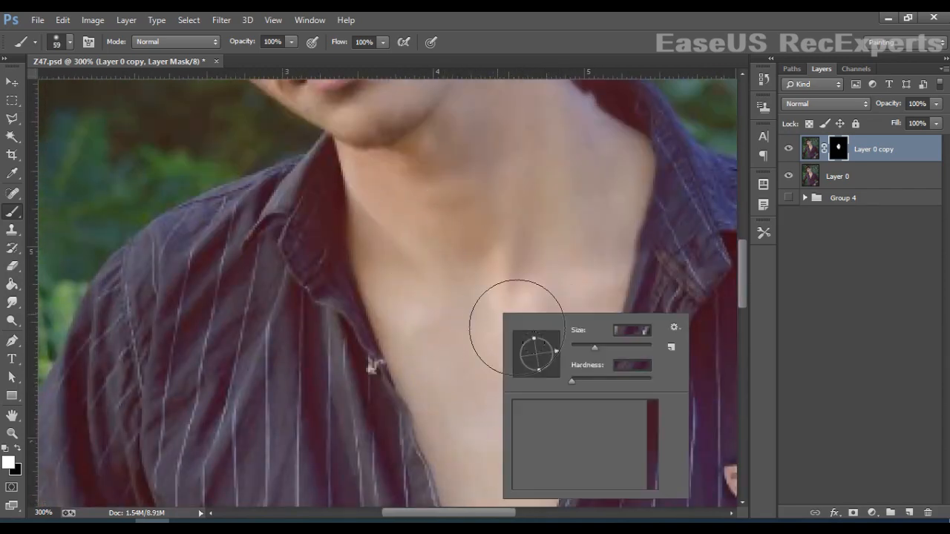
{"action": "left_click_drag", "start_coordinate": [588, 347], "coordinate": [583, 348]}
{"action": "key", "text": "Return"}
{"action": "left_click_drag", "start_coordinate": [511, 418], "coordinate": [488, 278]}
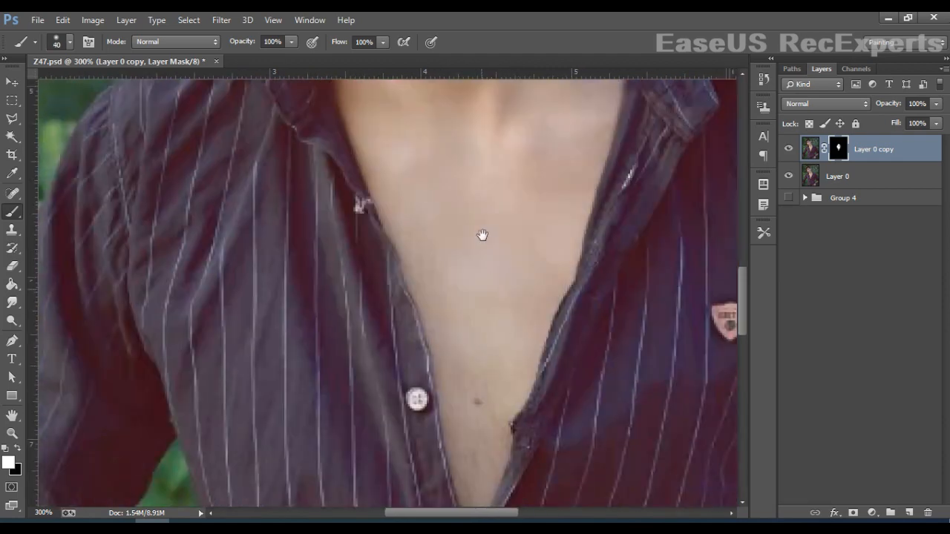
{"action": "left_click_drag", "start_coordinate": [495, 352], "coordinate": [475, 191]}
Shrink the brush to 19 px, then 13 px, and paint the mask over the narrow lower chest inside the shirt opening
{"action": "right_click", "coordinate": [475, 191]}
{"action": "left_click_drag", "start_coordinate": [556, 221], "coordinate": [540, 222]}
{"action": "key", "text": "Return"}
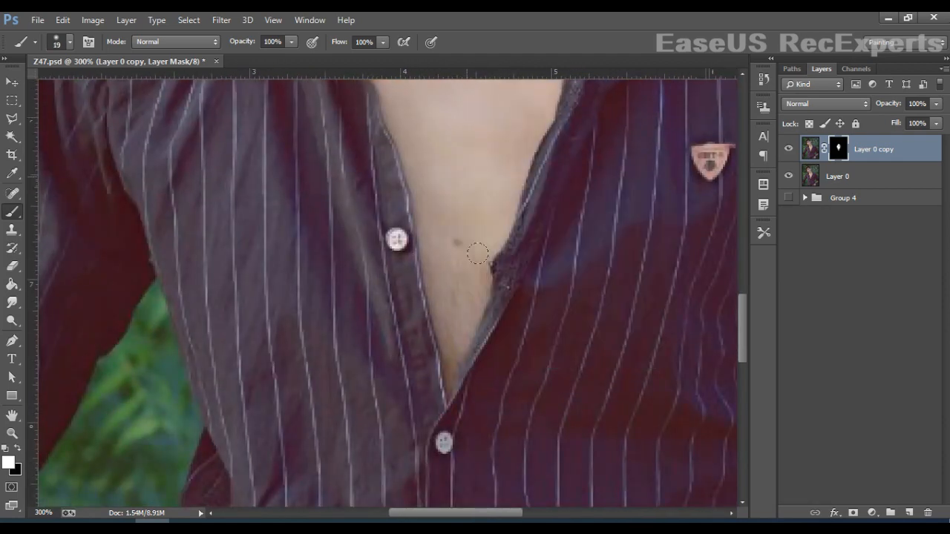
{"action": "right_click", "coordinate": [464, 257]}
{"action": "left_click_drag", "start_coordinate": [538, 280], "coordinate": [533, 280]}
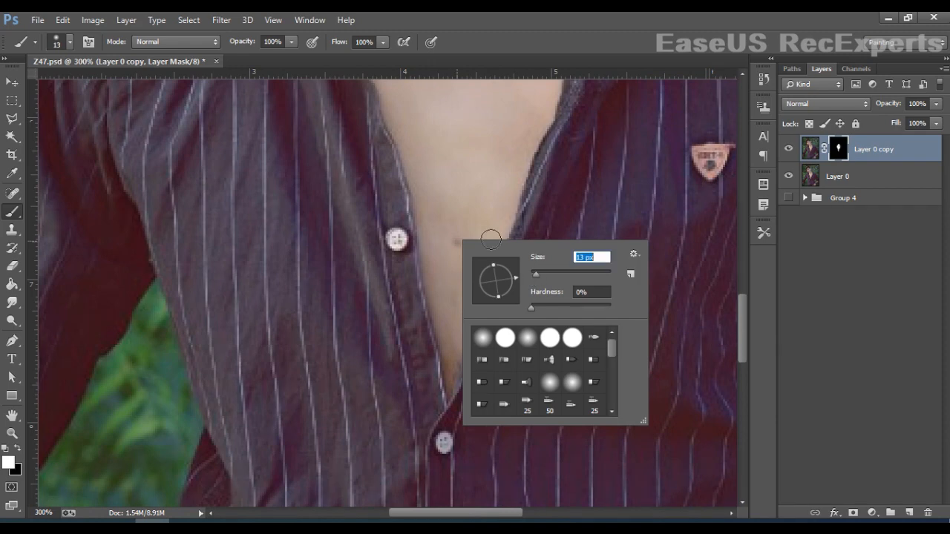
{"action": "key", "text": "Return"}
{"action": "left_click_drag", "start_coordinate": [464, 270], "coordinate": [505, 364]}
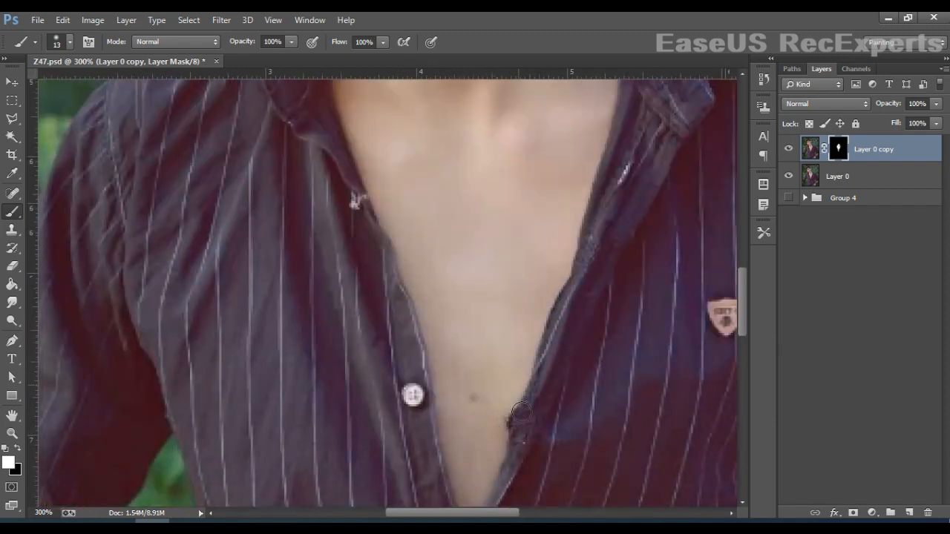
Paint the mask over the side of the neck, then the forehead with the brush enlarged to 31 px
{"action": "scroll", "coordinate": [520, 412], "scroll_direction": "up", "scroll_amount": 10}
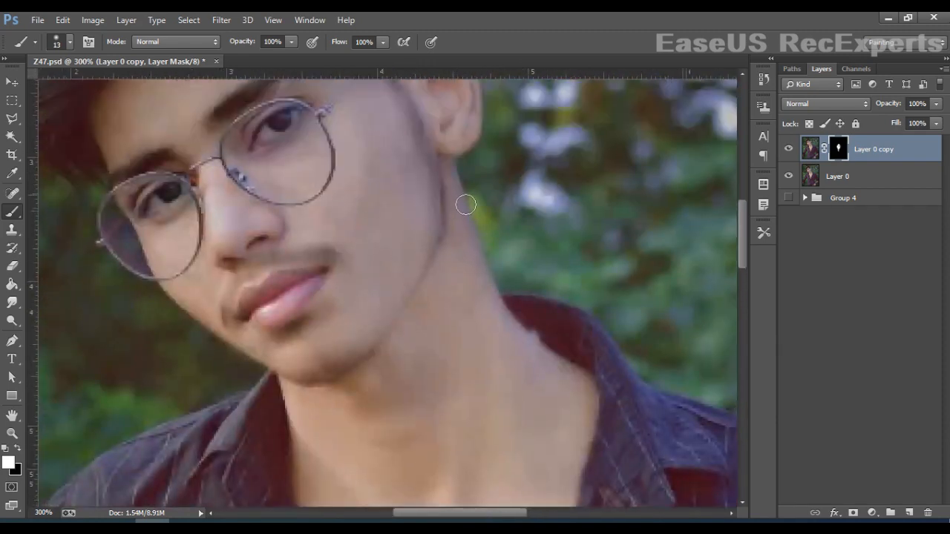
{"action": "scroll", "coordinate": [500, 339], "scroll_direction": "up", "scroll_amount": 5}
{"action": "scroll", "coordinate": [500, 339], "scroll_direction": "left", "scroll_amount": 5}
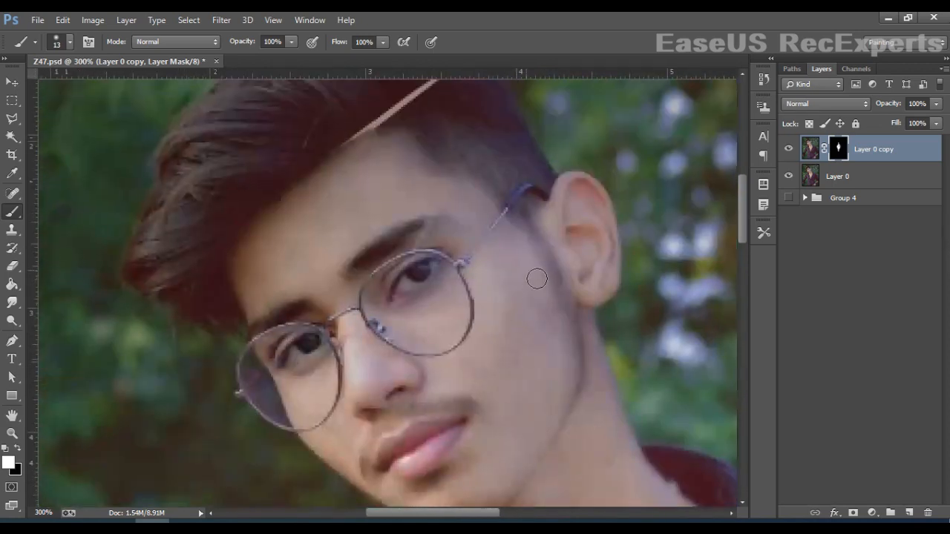
{"action": "right_click", "coordinate": [346, 187]}
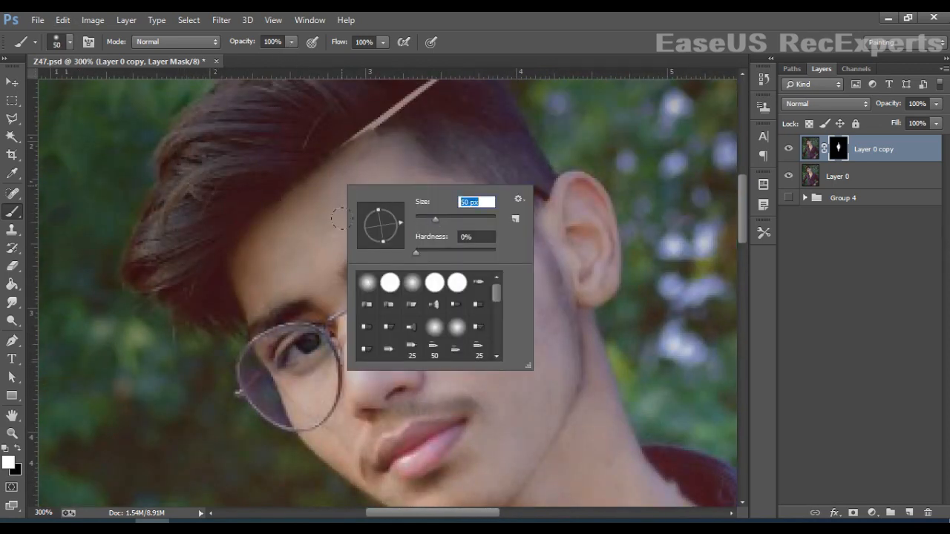
{"action": "left_click", "coordinate": [315, 259]}
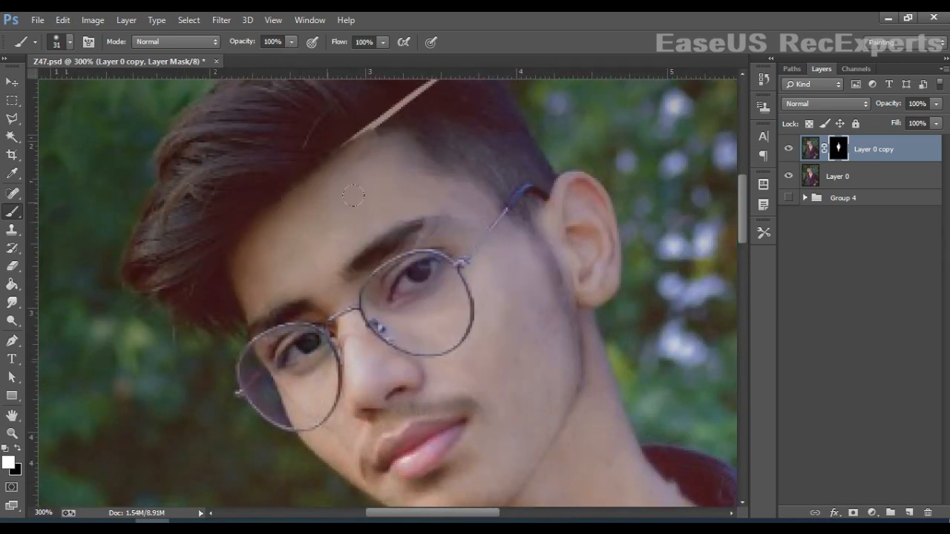
{"action": "left_click_drag", "start_coordinate": [436, 243], "coordinate": [329, 181]}
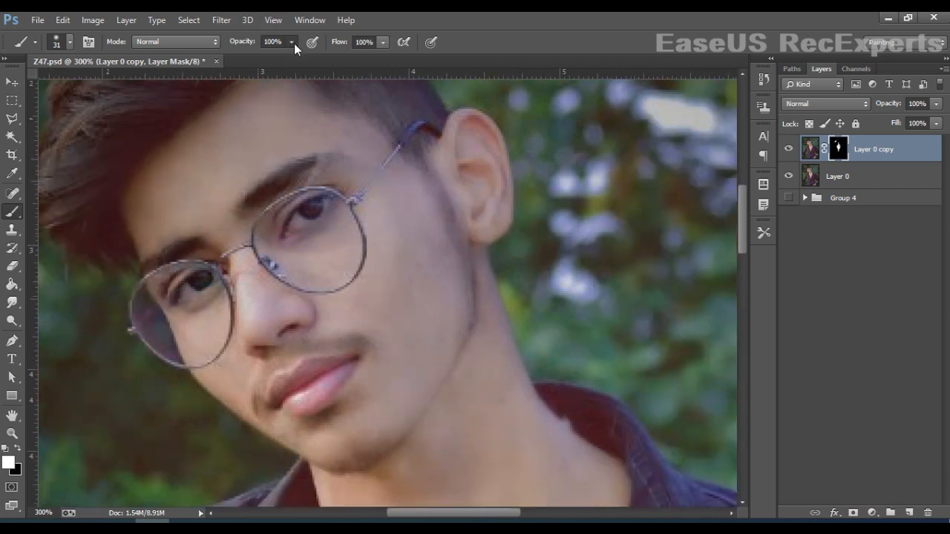
Lower the brush opacity to 43% and lightly paint the mask over the facial skin
{"action": "key", "text": "4"}
{"action": "key", "text": "3"}
{"action": "left_click_drag", "start_coordinate": [431, 196], "coordinate": [459, 342]}
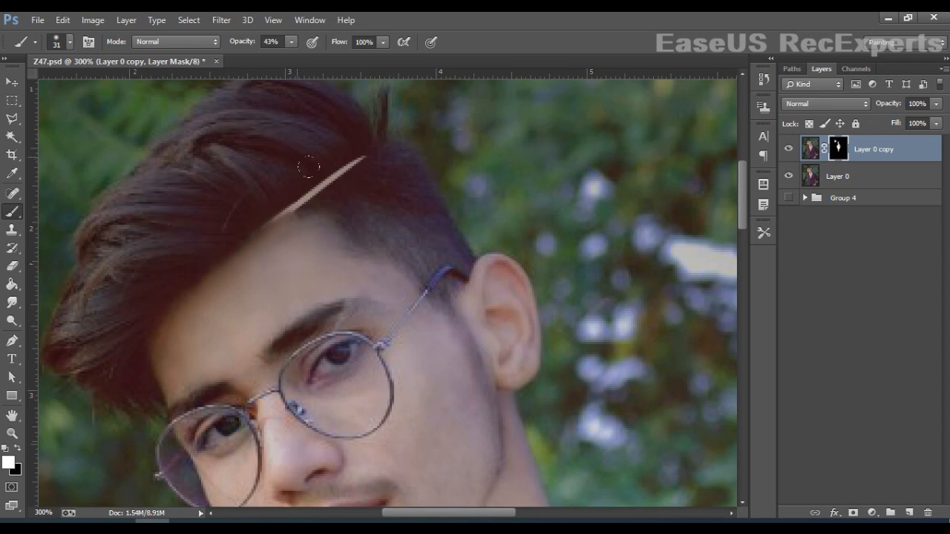
{"action": "left_click_drag", "start_coordinate": [183, 245], "coordinate": [299, 90]}
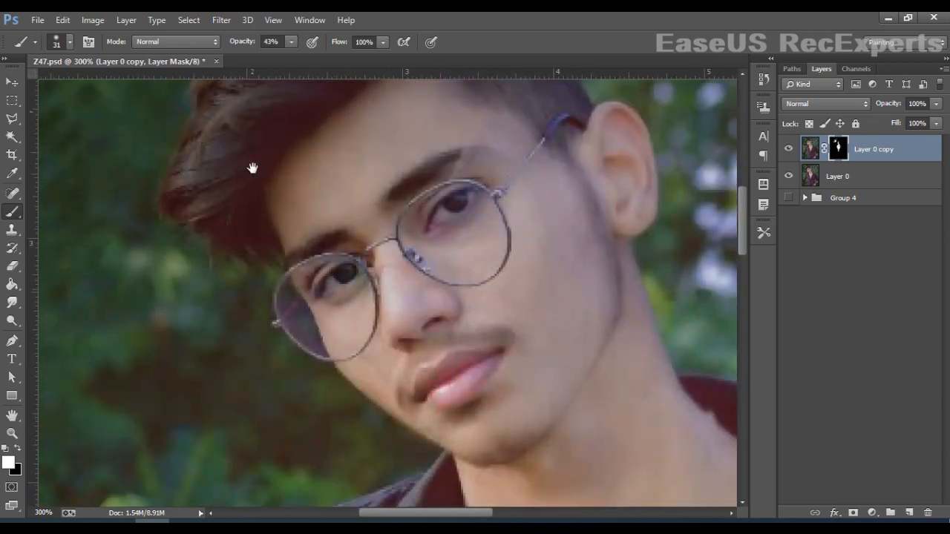
{"action": "left_click_drag", "start_coordinate": [411, 327], "coordinate": [366, 213]}
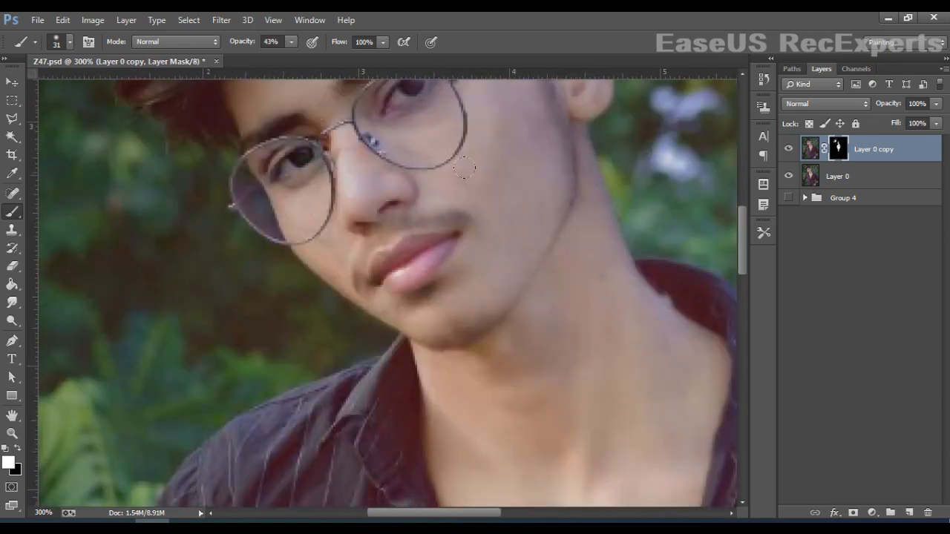
Set the brush size to 17 px and paint the mask over the skin around the mouth and chin
{"action": "right_click", "coordinate": [475, 300]}
{"action": "double_click", "coordinate": [603, 318]}
{"action": "type", "text": "17"}
{"action": "key", "text": "Return"}
{"action": "left_click_drag", "start_coordinate": [442, 247], "coordinate": [425, 243]}
{"action": "left_click_drag", "start_coordinate": [483, 410], "coordinate": [530, 157]}
Set the brush opacity to 100% and paint the mask over the bare arm at the photo's left edge and the hand below the watch
{"action": "mouse_move", "coordinate": [311, 490]}
{"action": "left_mouse_down"}
{"action": "mouse_move", "coordinate": [406, 366]}
{"action": "mouse_move", "coordinate": [516, 33]}
{"action": "left_mouse_up"}
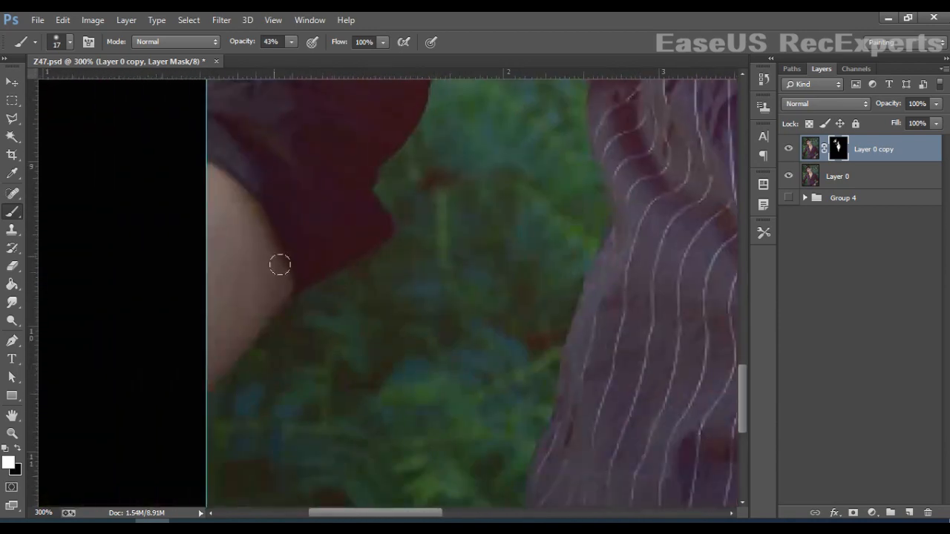
{"action": "key", "text": "0"}
{"action": "left_click_drag", "start_coordinate": [416, 350], "coordinate": [147, 163]}
{"action": "left_click_drag", "start_coordinate": [609, 346], "coordinate": [185, 354]}
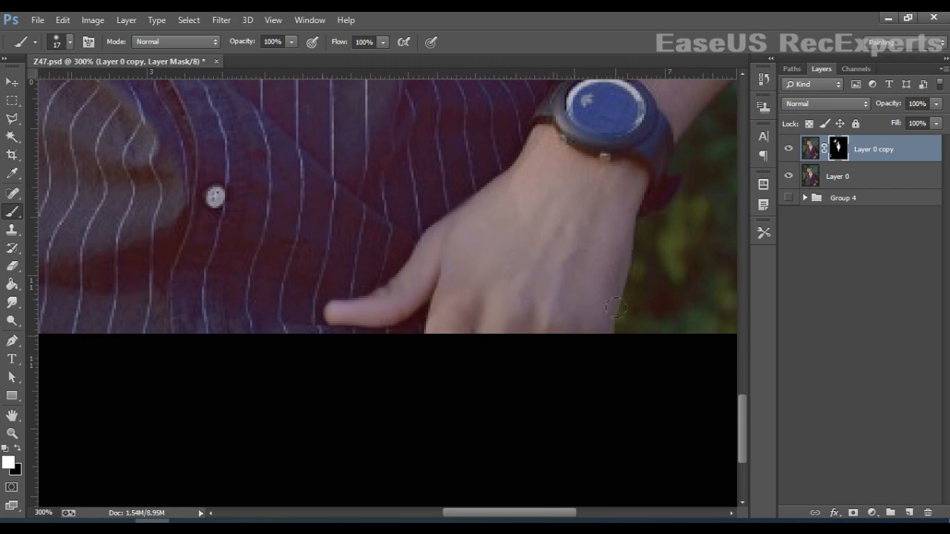
{"action": "mouse_move", "coordinate": [617, 196]}
{"action": "left_mouse_down"}
{"action": "mouse_move", "coordinate": [528, 374]}
{"action": "mouse_move", "coordinate": [436, 464]}
{"action": "left_mouse_up"}
Set the brush size to 29 px and paint the mask over the forearm above the watch
{"action": "right_click", "coordinate": [540, 194]}
{"action": "left_click_drag", "start_coordinate": [612, 228], "coordinate": [625, 227]}
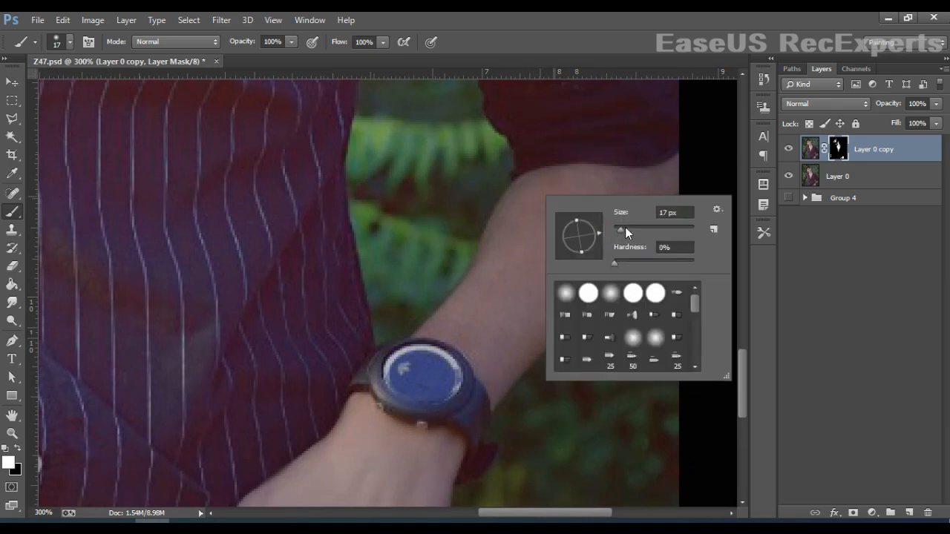
{"action": "key", "text": "Return"}
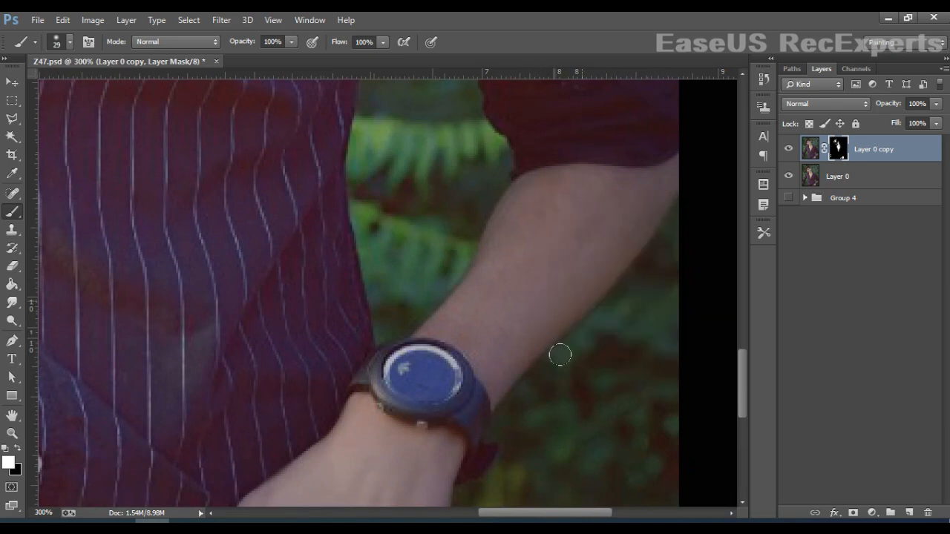
Toggle the visibility of Layer 0 copy to compare the face and neck with and without the smoothing
{"action": "scroll", "coordinate": [513, 229], "scroll_direction": "down", "scroll_amount": 3}
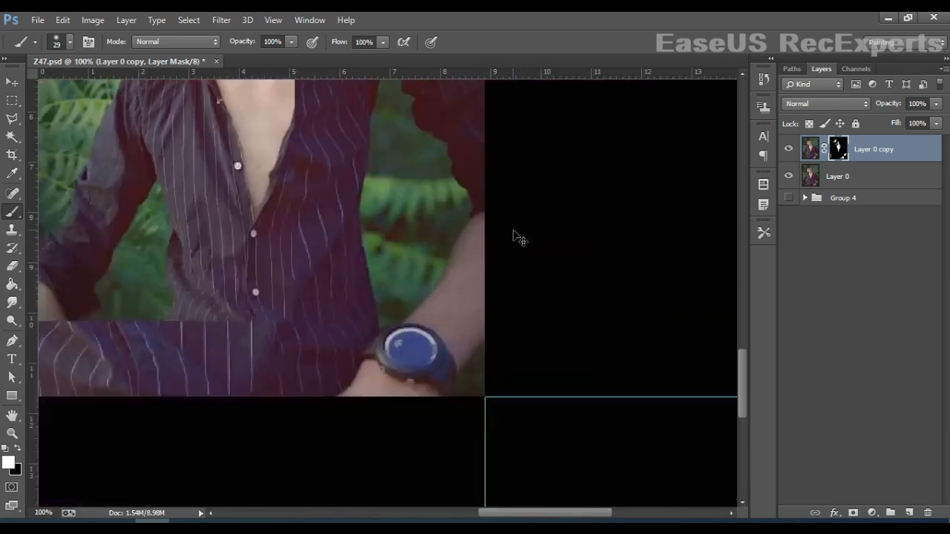
{"action": "scroll", "coordinate": [329, 276], "scroll_direction": "up", "scroll_amount": 2}
{"action": "left_click_drag", "start_coordinate": [323, 252], "coordinate": [328, 277]}
{"action": "left_click_drag", "start_coordinate": [329, 171], "coordinate": [352, 249]}
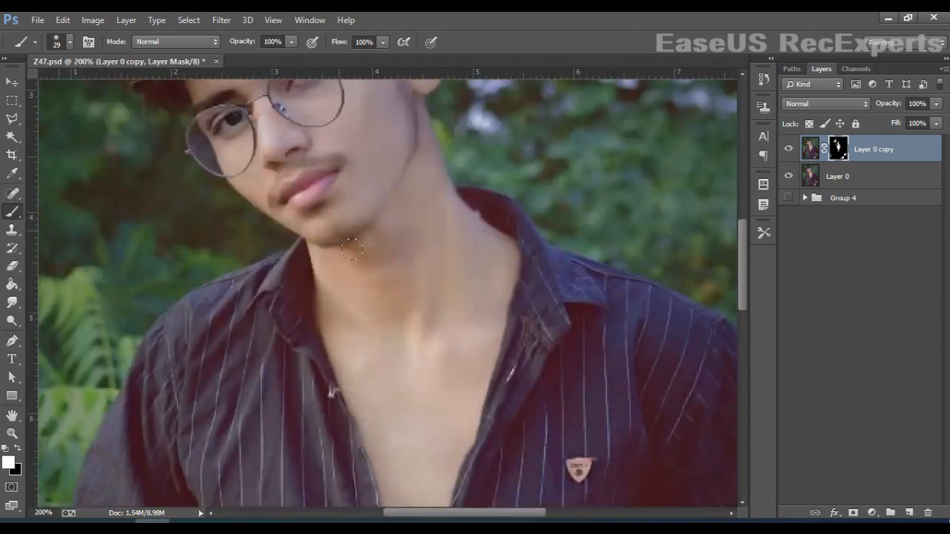
{"action": "key", "text": "v"}
{"action": "left_click_drag", "start_coordinate": [354, 181], "coordinate": [389, 265]}
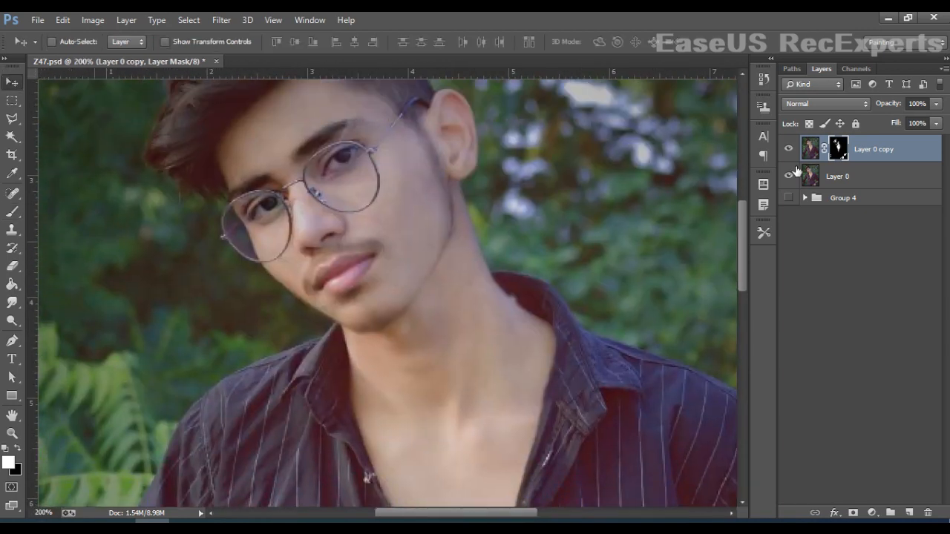
{"action": "left_click", "coordinate": [790, 149]}
{"action": "left_click", "coordinate": [789, 149]}
{"action": "left_click", "coordinate": [789, 149]}
{"action": "left_click", "coordinate": [788, 149]}
Set the brush size to 19 px and touch up the mask over the cheek skin around the eyeglasses' lower rim
{"action": "left_click", "coordinate": [12, 212]}
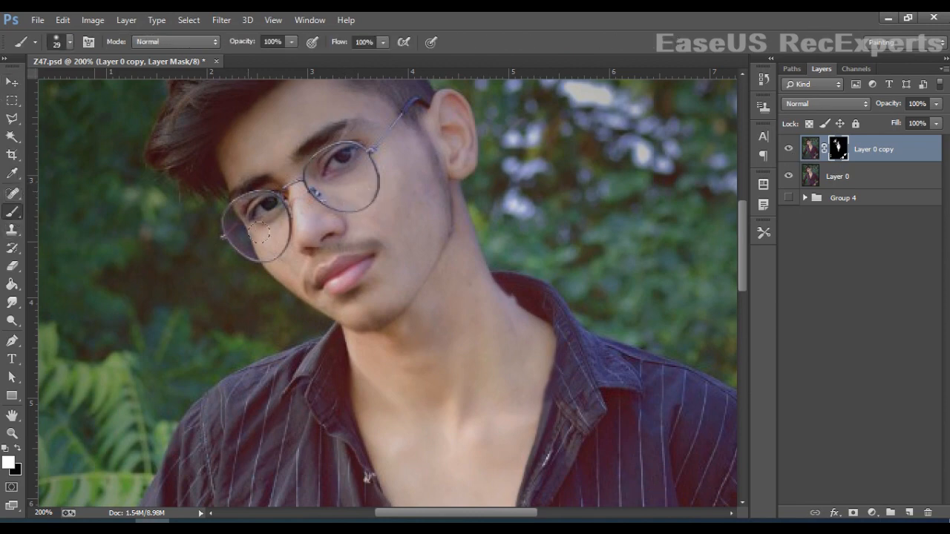
{"action": "right_click", "coordinate": [298, 279]}
{"action": "left_click_drag", "start_coordinate": [369, 301], "coordinate": [365, 302]}
{"action": "mouse_move", "coordinate": [285, 263]}
{"action": "left_mouse_down"}
{"action": "mouse_move", "coordinate": [299, 278]}
{"action": "mouse_move", "coordinate": [282, 250]}
{"action": "left_mouse_up"}
{"action": "key", "text": "space"}
{"action": "left_click_drag", "start_coordinate": [417, 227], "coordinate": [453, 312]}
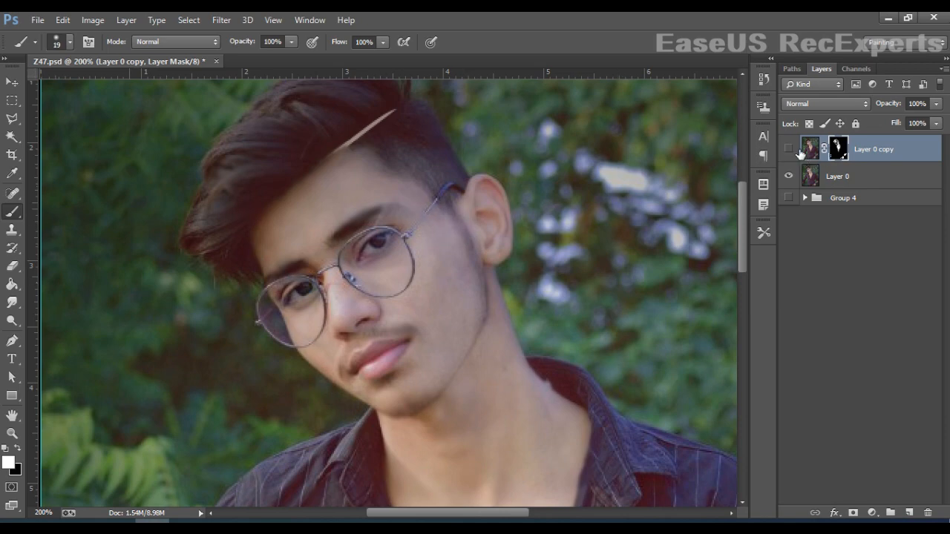
{"action": "key", "text": "v"}
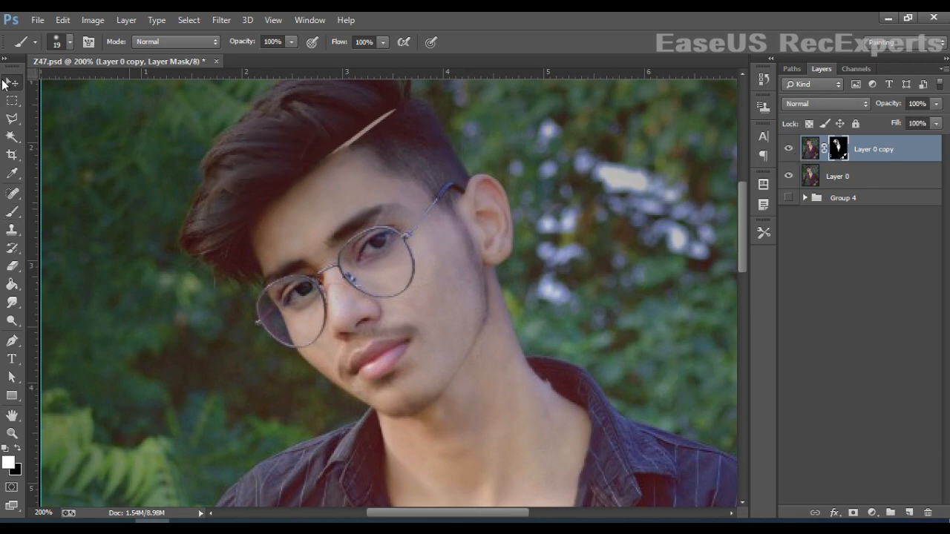
{"action": "key", "text": "ctrl+0"}
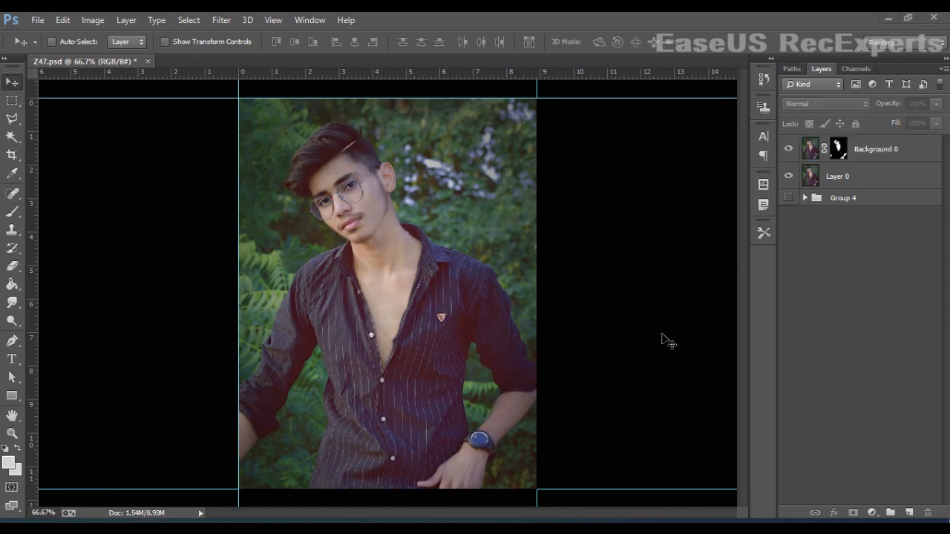
Examine the smoothed skin on the chest, face and forehead up close and in the whole photo
{"action": "key", "text": "ctrl+plus"}
{"action": "key", "text": "ctrl+plus"}
{"action": "key", "text": "ctrl+plus"}
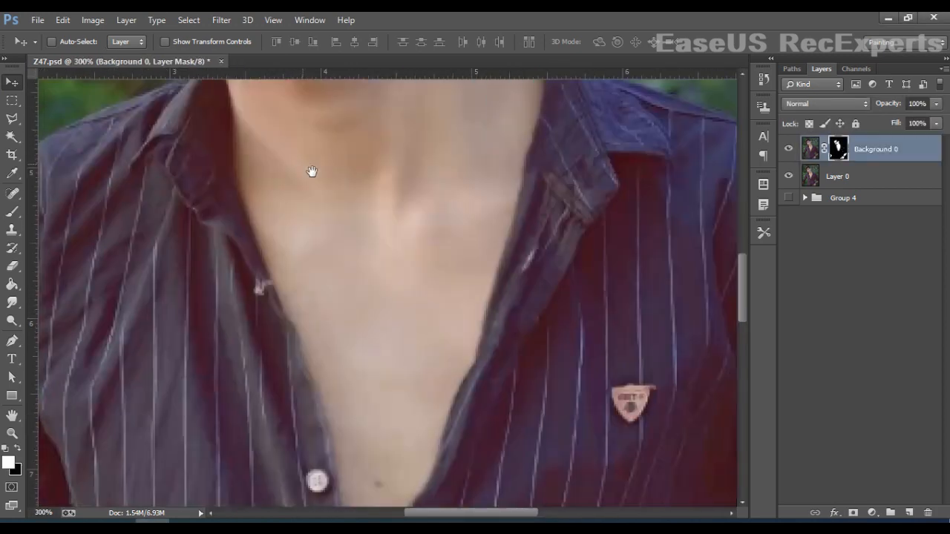
{"action": "left_click_drag", "start_coordinate": [312, 171], "coordinate": [357, 445]}
{"action": "left_click_drag", "start_coordinate": [268, 220], "coordinate": [416, 447]}
{"action": "left_click", "coordinate": [12, 213]}
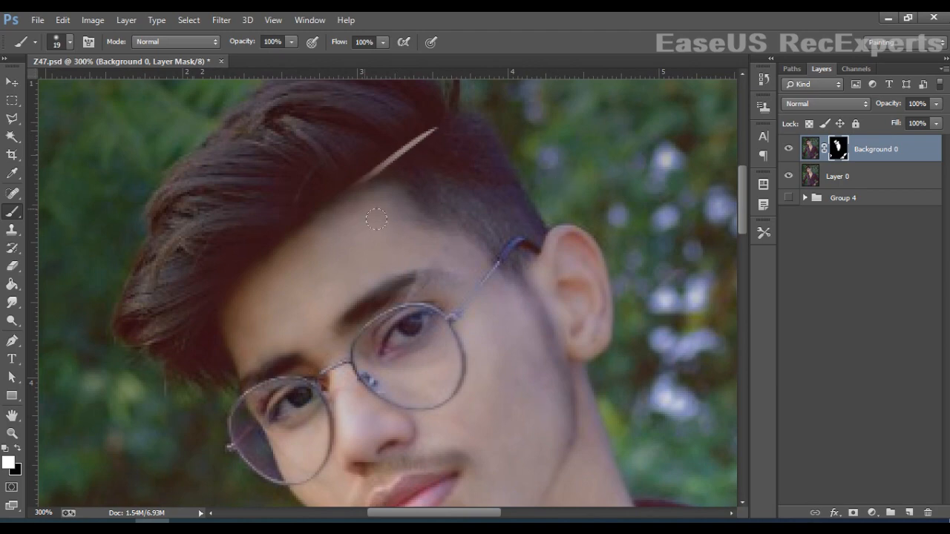
{"action": "key", "text": "ctrl+z"}
{"action": "left_click", "coordinate": [12, 81]}
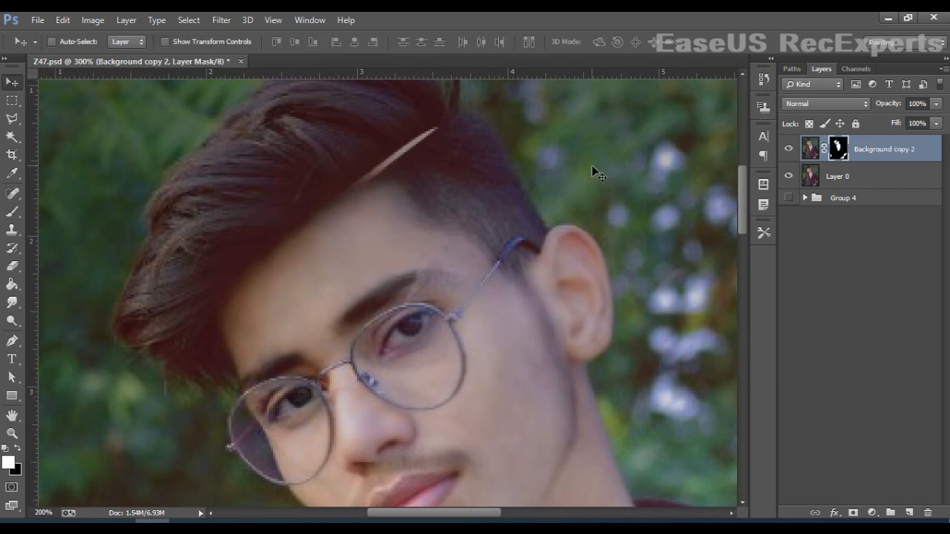
{"action": "key", "text": "ctrl+minus"}
{"action": "key", "text": "ctrl+minus"}
{"action": "key", "text": "ctrl+minus"}
{"action": "key", "text": "ctrl+plus"}
{"action": "key", "text": "ctrl+minus"}
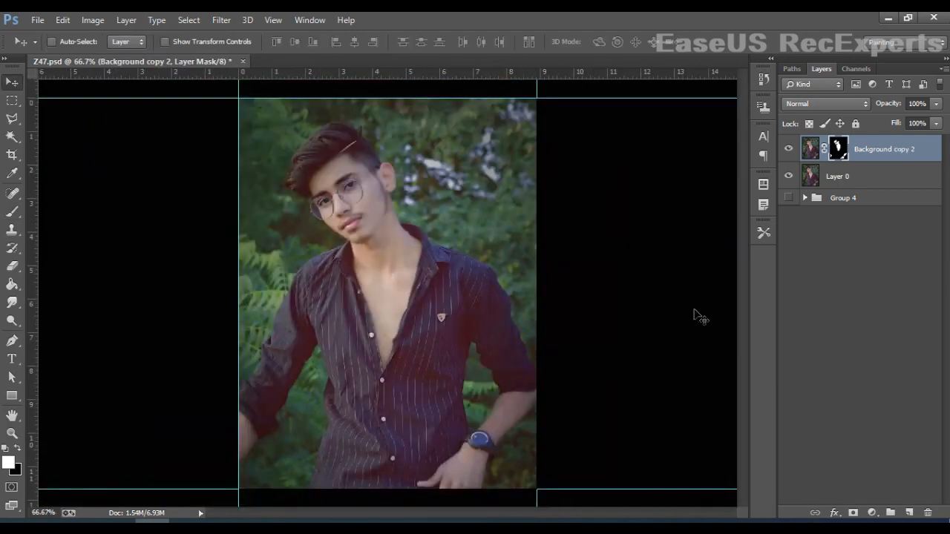
Add a Curves adjustment layer above Background copy 2, raise the RGB midtones with a point at input 138, and compare the photo with and without it
{"action": "left_click", "coordinate": [907, 159]}
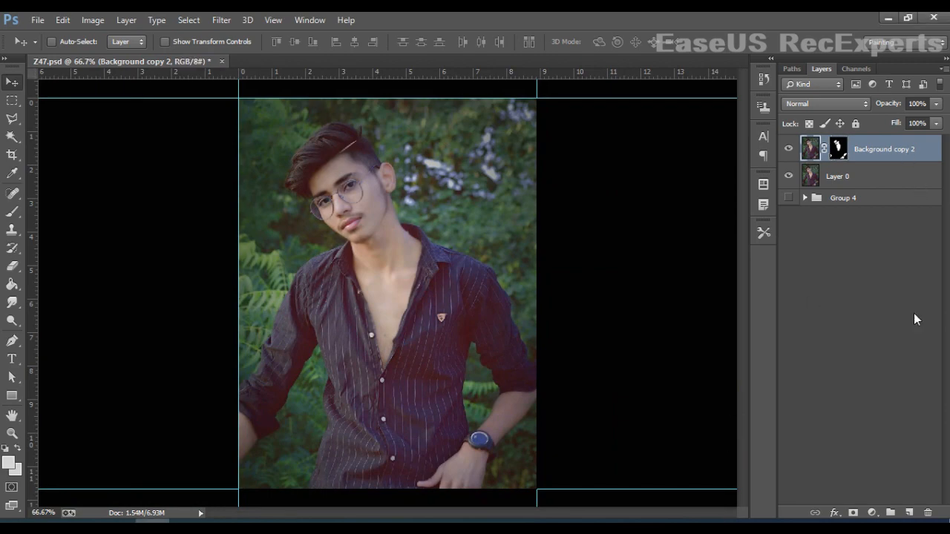
{"action": "left_click", "coordinate": [871, 513]}
{"action": "left_click", "coordinate": [865, 292]}
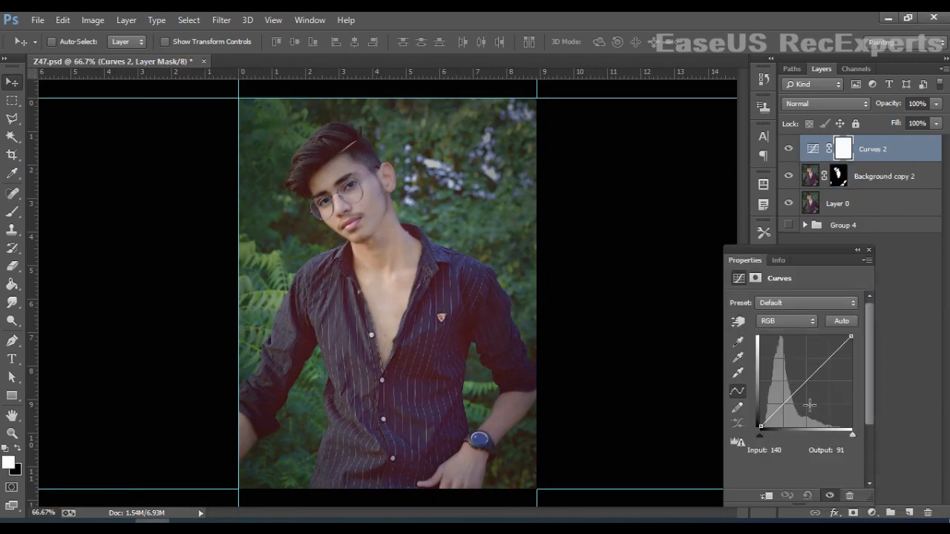
{"action": "mouse_move", "coordinate": [816, 386]}
{"action": "left_mouse_down"}
{"action": "mouse_move", "coordinate": [816, 363]}
{"action": "mouse_move", "coordinate": [830, 414]}
{"action": "mouse_move", "coordinate": [815, 381]}
{"action": "left_mouse_up"}
{"action": "key", "text": "Delete"}
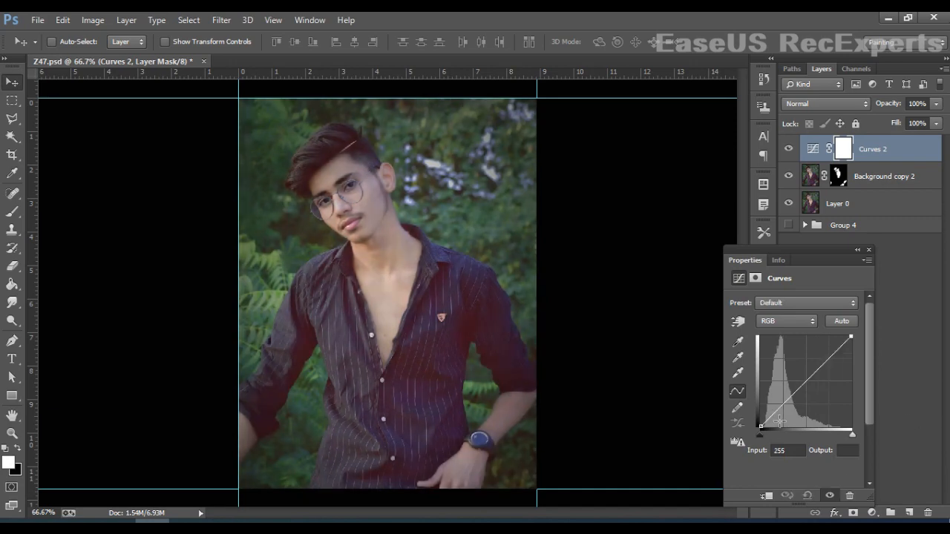
{"action": "left_click_drag", "start_coordinate": [814, 386], "coordinate": [816, 378]}
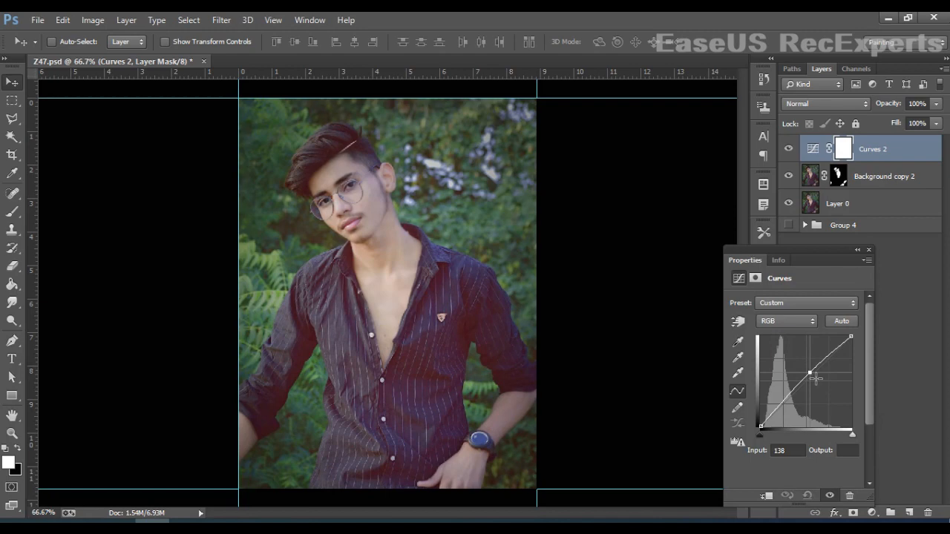
{"action": "left_click", "coordinate": [868, 250]}
{"action": "left_click", "coordinate": [799, 151]}
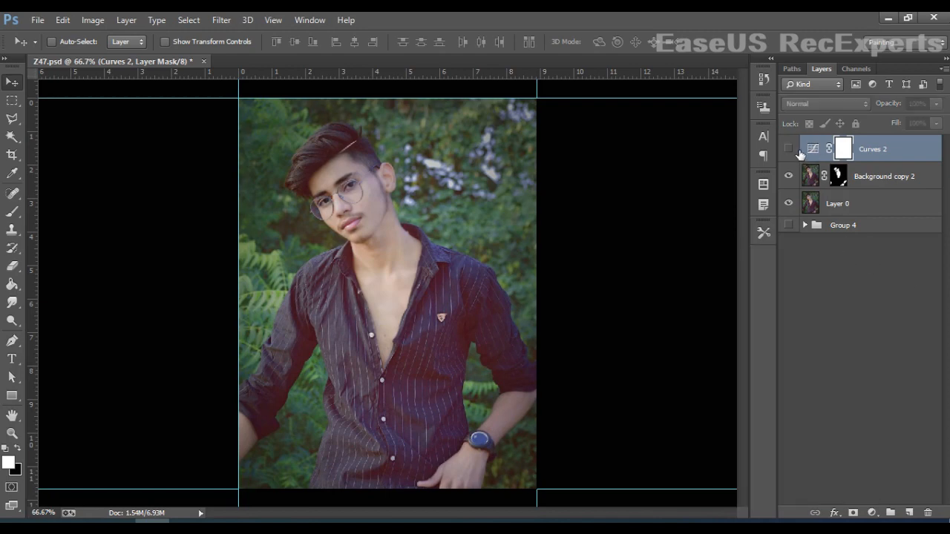
{"action": "left_click", "coordinate": [799, 151]}
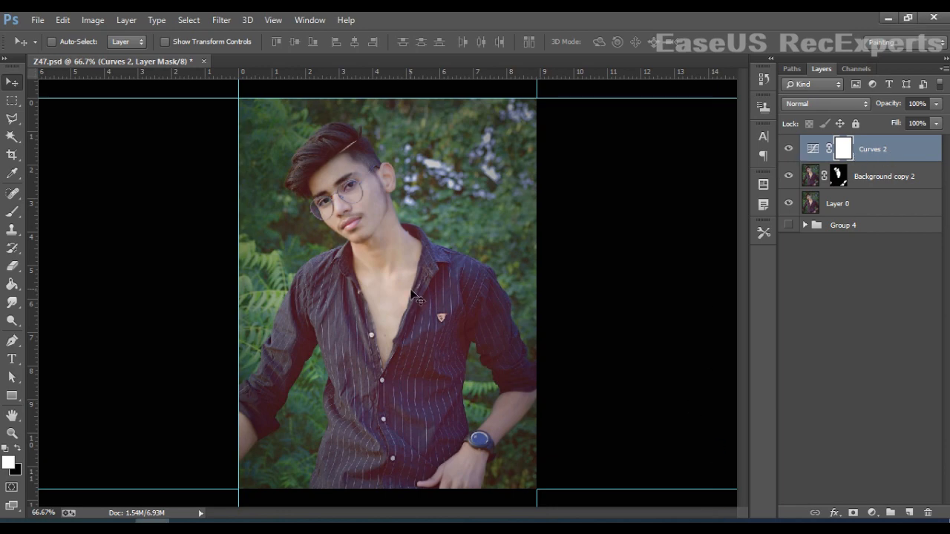
Invert the Curves 2 mask to black and paint white over the side of the neck with the 19 px brush
{"action": "key", "text": "ctrl+i"}
{"action": "key", "text": "b"}
{"action": "key", "text": "ctrl+plus"}
{"action": "key", "text": "ctrl+plus"}
{"action": "key", "text": "ctrl+plus"}
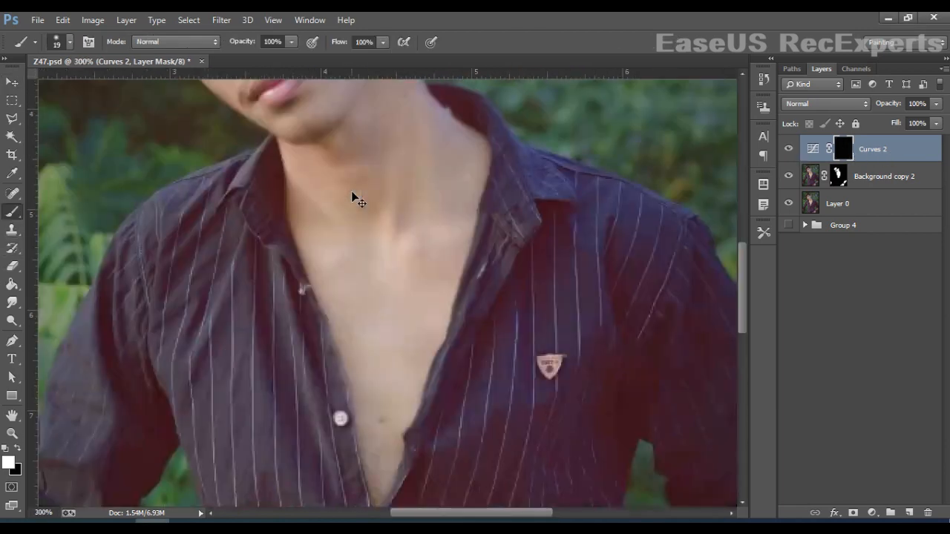
{"action": "left_click_drag", "start_coordinate": [416, 171], "coordinate": [402, 315]}
{"action": "mouse_move", "coordinate": [483, 269]}
{"action": "left_mouse_down"}
{"action": "mouse_move", "coordinate": [491, 327]}
{"action": "mouse_move", "coordinate": [507, 270]}
{"action": "mouse_move", "coordinate": [470, 288]}
{"action": "mouse_move", "coordinate": [474, 235]}
{"action": "mouse_move", "coordinate": [488, 381]}
{"action": "mouse_move", "coordinate": [408, 174]}
{"action": "mouse_move", "coordinate": [417, 151]}
{"action": "mouse_move", "coordinate": [468, 187]}
{"action": "mouse_move", "coordinate": [430, 177]}
{"action": "left_mouse_up"}
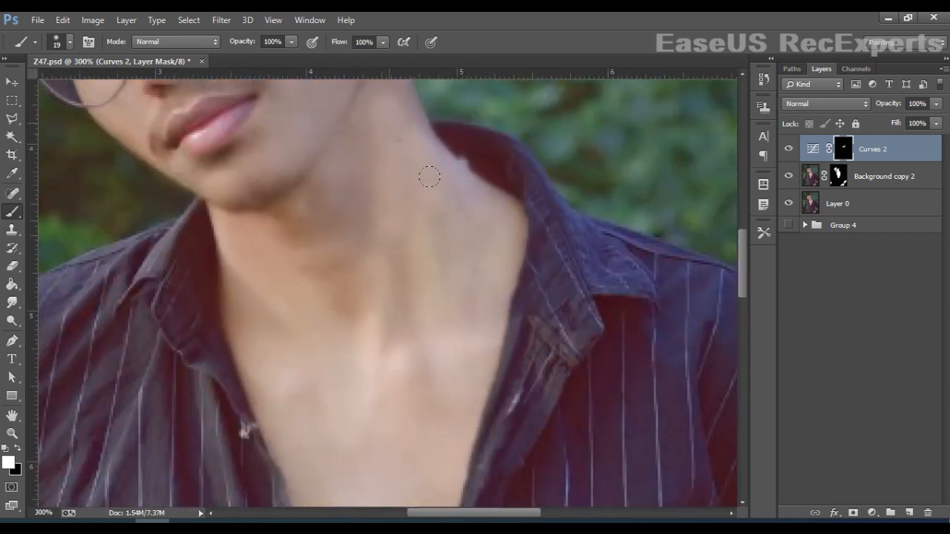
Set the brush size to 34 px and paint the Curves 2 mask white over the neck and chest
{"action": "right_click", "coordinate": [369, 168]}
{"action": "left_click", "coordinate": [448, 193]}
{"action": "mouse_move", "coordinate": [340, 194]}
{"action": "left_mouse_down"}
{"action": "mouse_move", "coordinate": [356, 206]}
{"action": "mouse_move", "coordinate": [387, 275]}
{"action": "left_mouse_up"}
{"action": "left_click_drag", "start_coordinate": [417, 467], "coordinate": [421, 316]}
{"action": "mouse_move", "coordinate": [433, 348]}
{"action": "left_mouse_down"}
{"action": "mouse_move", "coordinate": [365, 477]}
{"action": "mouse_move", "coordinate": [464, 288]}
{"action": "mouse_move", "coordinate": [284, 178]}
{"action": "mouse_move", "coordinate": [327, 329]}
{"action": "left_mouse_up"}
{"action": "mouse_move", "coordinate": [298, 241]}
{"action": "left_mouse_down"}
{"action": "mouse_move", "coordinate": [317, 307]}
{"action": "mouse_move", "coordinate": [265, 204]}
{"action": "left_mouse_up"}
Paint the Curves 2 mask white over the facial skin and forehead
{"action": "left_click_drag", "start_coordinate": [341, 226], "coordinate": [398, 364]}
{"action": "mouse_move", "coordinate": [298, 289]}
{"action": "left_mouse_down"}
{"action": "mouse_move", "coordinate": [367, 223]}
{"action": "mouse_move", "coordinate": [486, 242]}
{"action": "mouse_move", "coordinate": [495, 208]}
{"action": "left_mouse_up"}
{"action": "left_click_drag", "start_coordinate": [458, 274], "coordinate": [493, 389]}
{"action": "mouse_move", "coordinate": [365, 447]}
{"action": "left_mouse_down"}
{"action": "mouse_move", "coordinate": [203, 214]}
{"action": "mouse_move", "coordinate": [352, 157]}
{"action": "mouse_move", "coordinate": [441, 206]}
{"action": "mouse_move", "coordinate": [515, 213]}
{"action": "mouse_move", "coordinate": [615, 391]}
{"action": "left_mouse_up"}
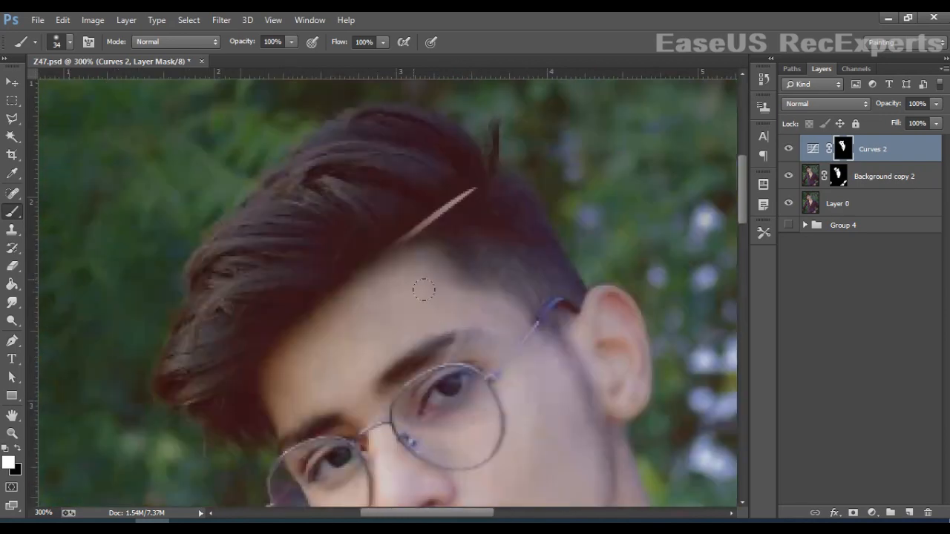
{"action": "mouse_move", "coordinate": [347, 291]}
{"action": "left_mouse_down"}
{"action": "mouse_move", "coordinate": [270, 329]}
{"action": "mouse_move", "coordinate": [314, 131]}
{"action": "mouse_move", "coordinate": [487, 265]}
{"action": "mouse_move", "coordinate": [520, 371]}
{"action": "left_mouse_up"}
{"action": "left_click_drag", "start_coordinate": [430, 312], "coordinate": [285, 423]}
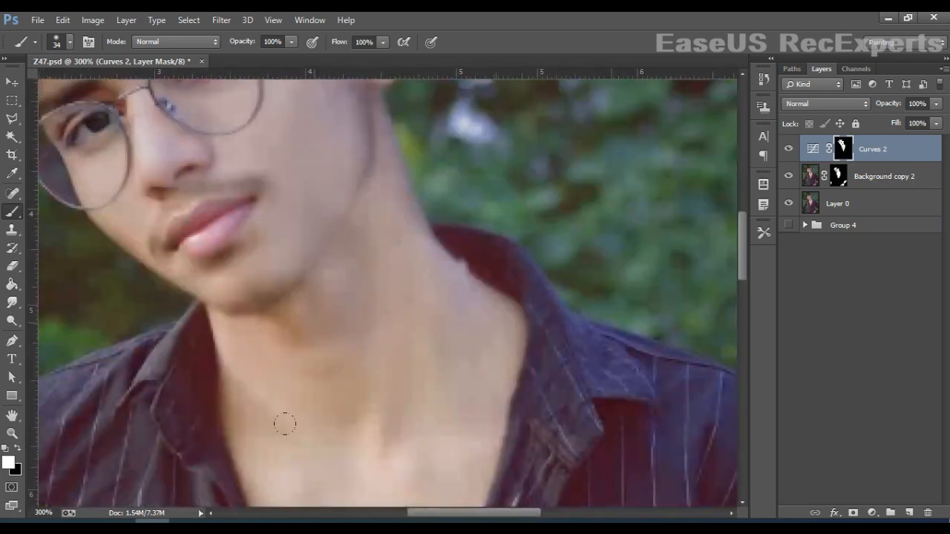
{"action": "left_click_drag", "start_coordinate": [223, 147], "coordinate": [291, 236]}
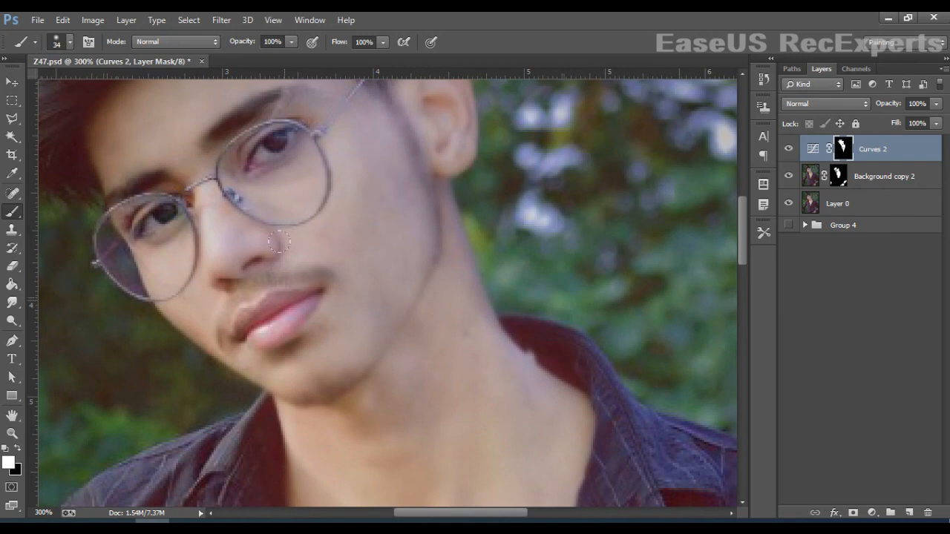
Paint the Curves 2 mask white over the forearm and hand with the watch
{"action": "left_click_drag", "start_coordinate": [475, 453], "coordinate": [316, 146]}
{"action": "left_click_drag", "start_coordinate": [601, 460], "coordinate": [277, 87]}
{"action": "mouse_move", "coordinate": [237, 445]}
{"action": "left_mouse_down"}
{"action": "mouse_move", "coordinate": [303, 220]}
{"action": "mouse_move", "coordinate": [363, 298]}
{"action": "mouse_move", "coordinate": [231, 269]}
{"action": "mouse_move", "coordinate": [120, 294]}
{"action": "left_mouse_up"}
{"action": "left_click_drag", "start_coordinate": [285, 248], "coordinate": [128, 501]}
{"action": "mouse_move", "coordinate": [297, 356]}
{"action": "left_mouse_down"}
{"action": "mouse_move", "coordinate": [441, 198]}
{"action": "mouse_move", "coordinate": [230, 364]}
{"action": "mouse_move", "coordinate": [334, 159]}
{"action": "left_mouse_up"}
Paint the Curves 2 mask white over the bare arm at the photo's left edge
{"action": "mouse_move", "coordinate": [111, 202]}
{"action": "left_mouse_down"}
{"action": "mouse_move", "coordinate": [391, 259]}
{"action": "mouse_move", "coordinate": [683, 205]}
{"action": "left_mouse_up"}
{"action": "key", "text": "t"}
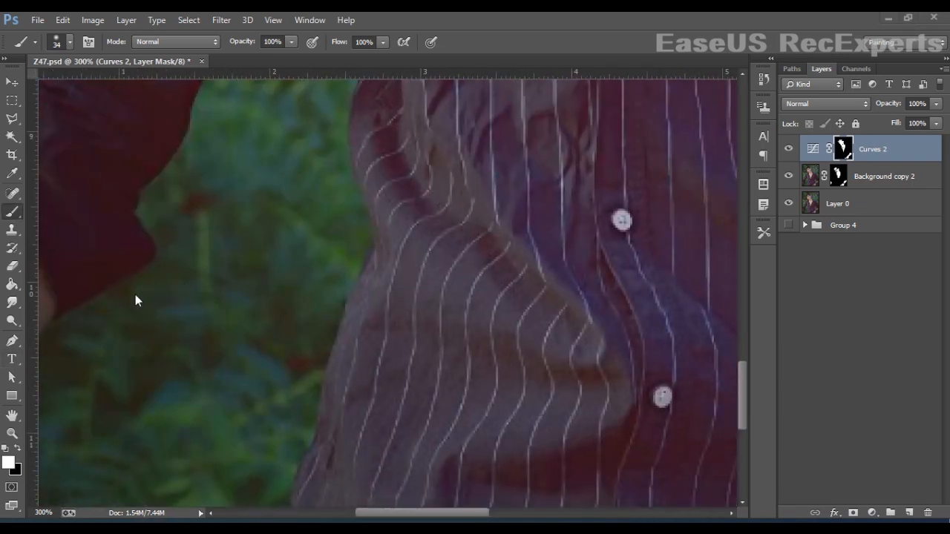
{"action": "scroll", "coordinate": [229, 314], "scroll_direction": "left", "scroll_amount": 5}
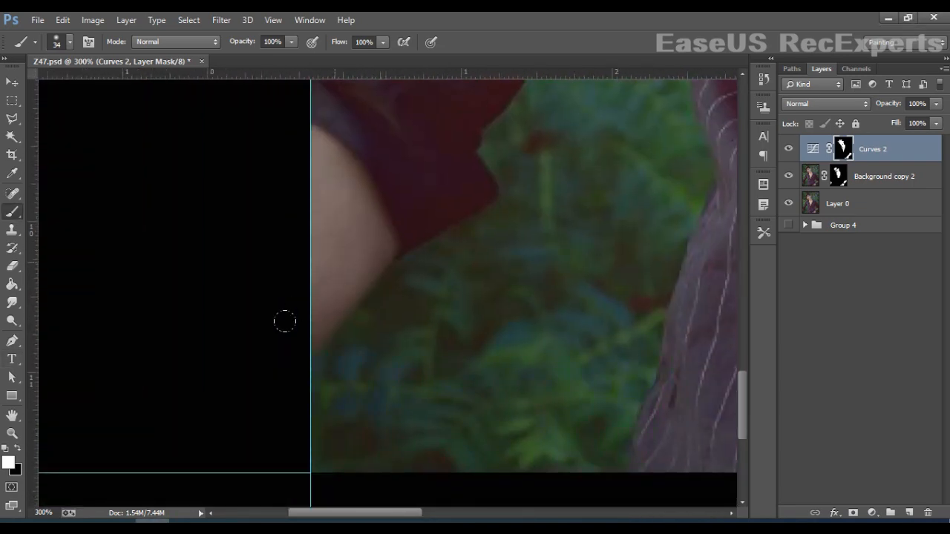
{"action": "key", "text": "v"}
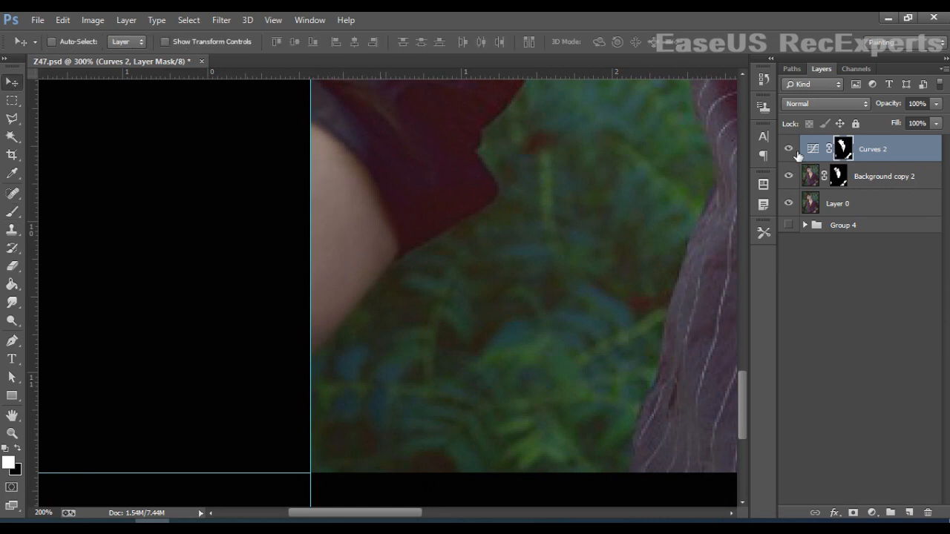
Toggle the visibility of the Curves 2 layer to compare the whole photo with and without the skin brightening
{"action": "key", "text": "ctrl+minus"}
{"action": "key", "text": "ctrl+minus"}
{"action": "key", "text": "ctrl+minus"}
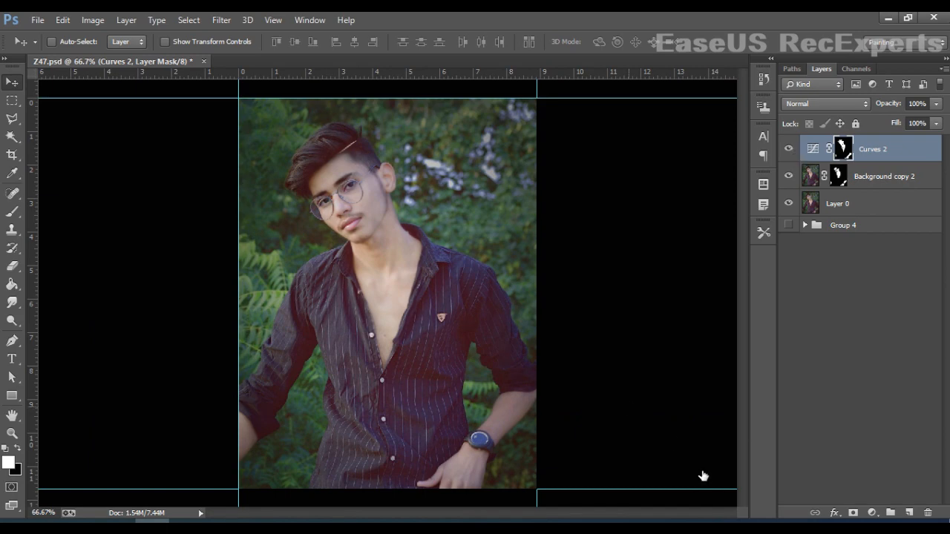
{"action": "left_click", "coordinate": [789, 149]}
{"action": "left_click", "coordinate": [791, 152]}
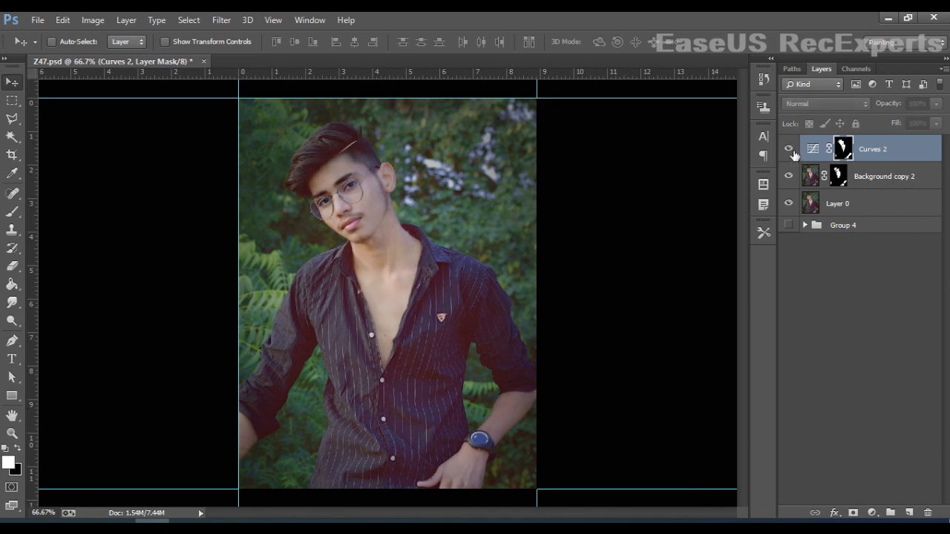
{"action": "left_click", "coordinate": [792, 151]}
{"action": "left_click", "coordinate": [791, 151]}
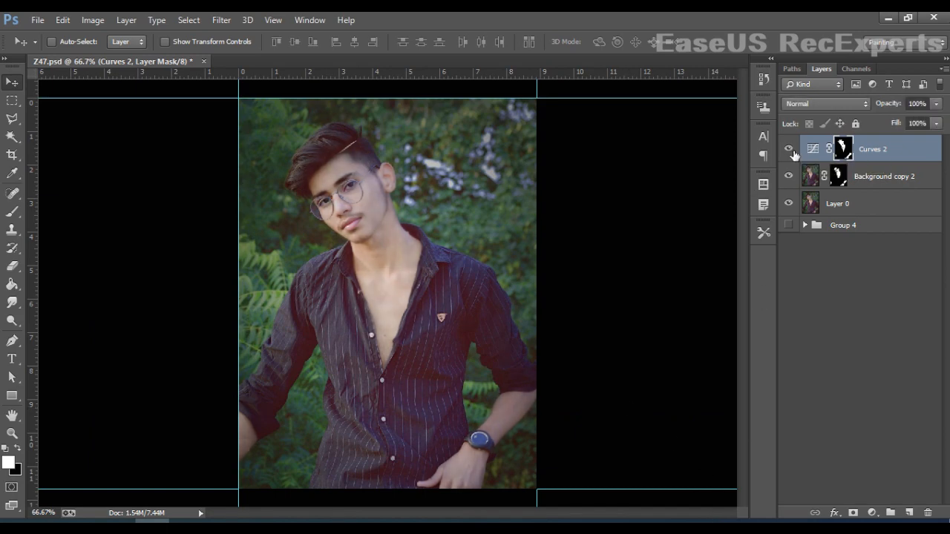
{"action": "left_click", "coordinate": [819, 242]}
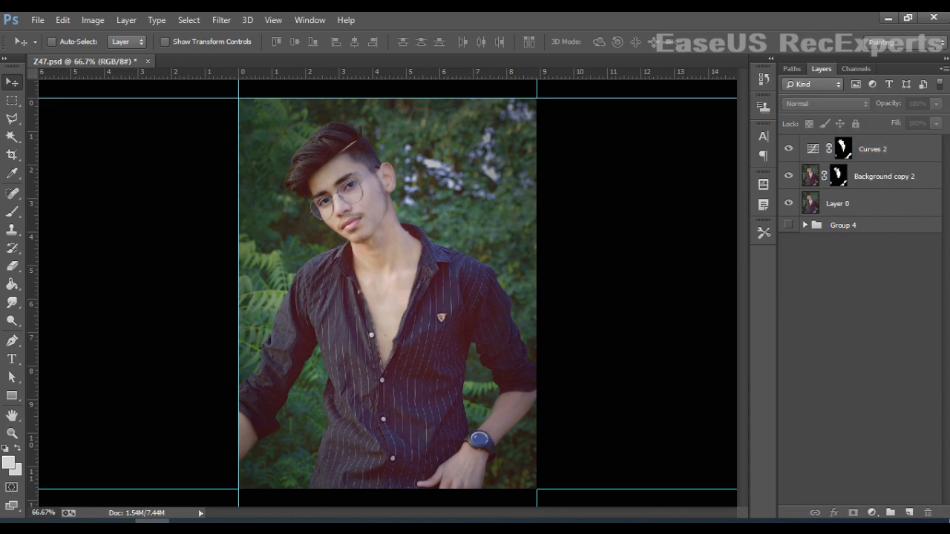
{"action": "left_click", "coordinate": [876, 152]}
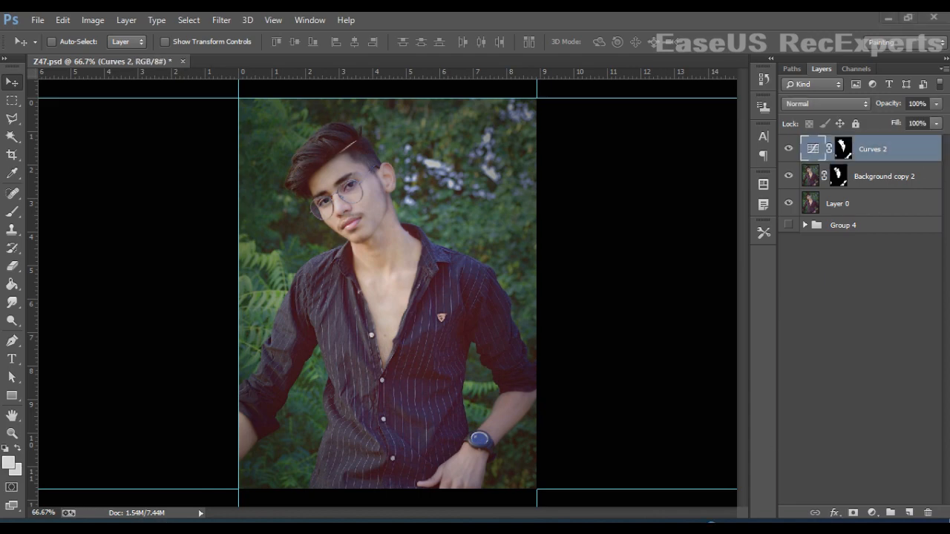
{"action": "left_click", "coordinate": [883, 339]}
{"action": "left_click", "coordinate": [886, 161]}
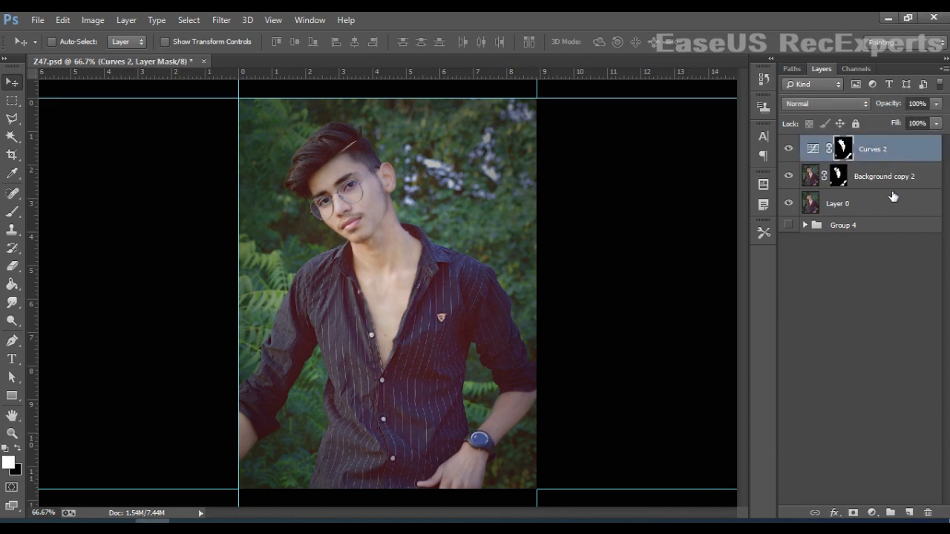
Duplicate Layer 0 and keep the copy visible directly above the original
{"action": "left_click", "coordinate": [876, 208]}
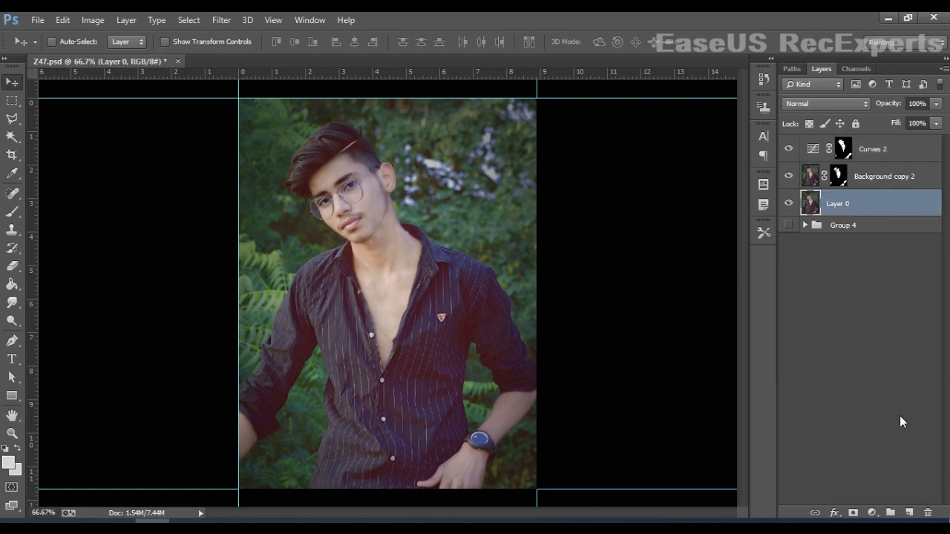
{"action": "key", "text": "ctrl+j"}
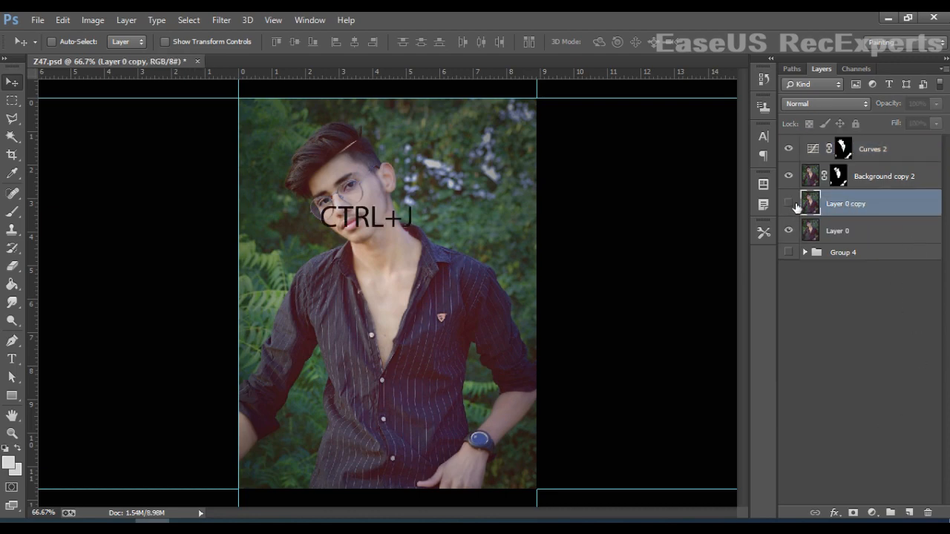
{"action": "left_click_drag", "start_coordinate": [855, 204], "coordinate": [887, 195]}
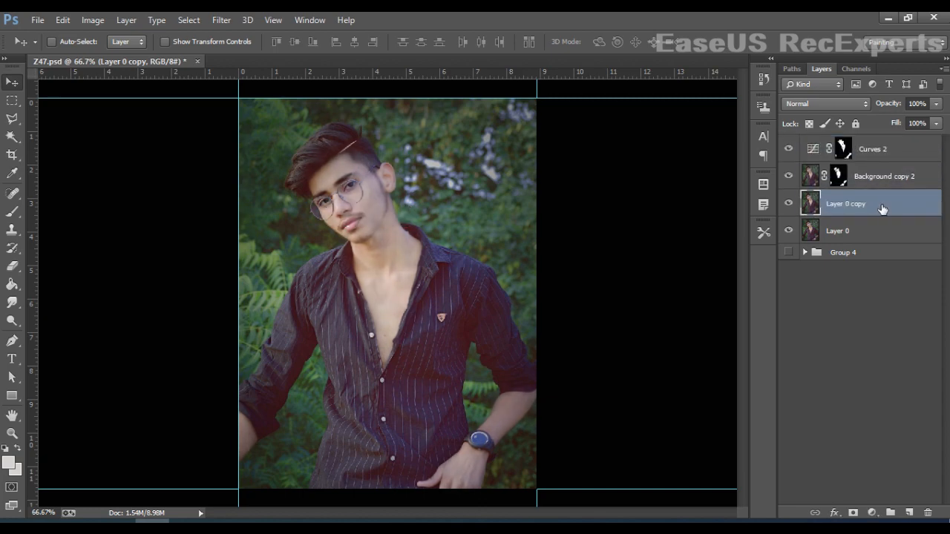
Apply a Gaussian Blur with a 9.2-pixel radius to Layer 0 copy
{"action": "left_click", "coordinate": [222, 20]}
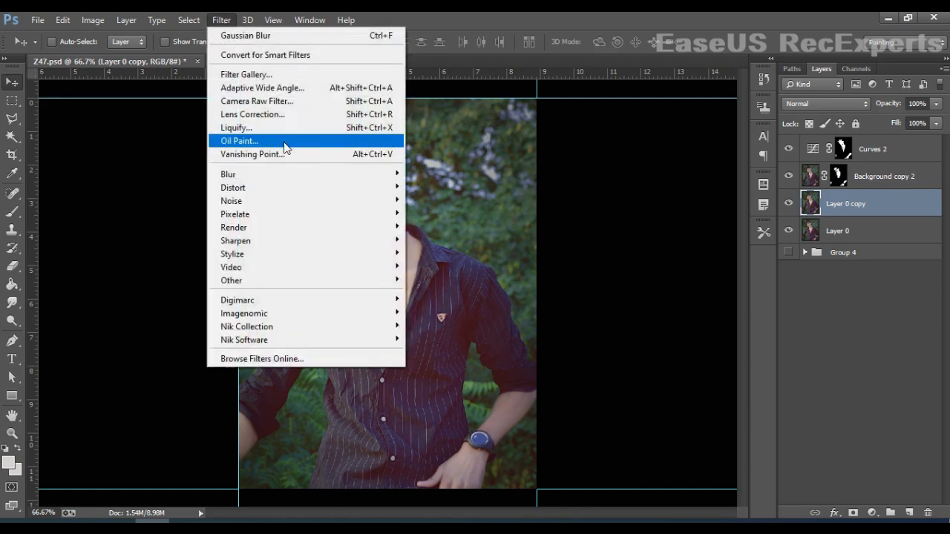
{"action": "mouse_move", "coordinate": [278, 184]}
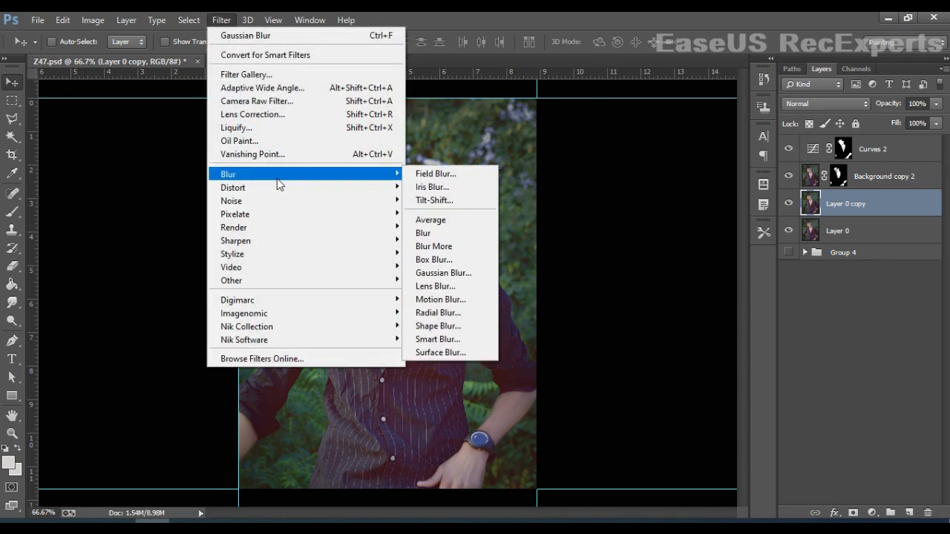
{"action": "left_click", "coordinate": [438, 272]}
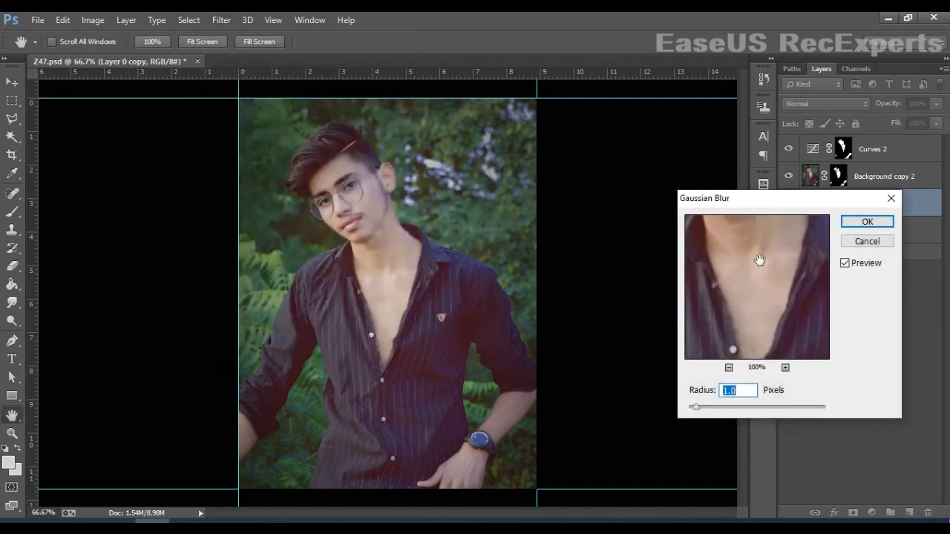
{"action": "left_click_drag", "start_coordinate": [757, 259], "coordinate": [740, 358]}
{"action": "left_click", "coordinate": [755, 407]}
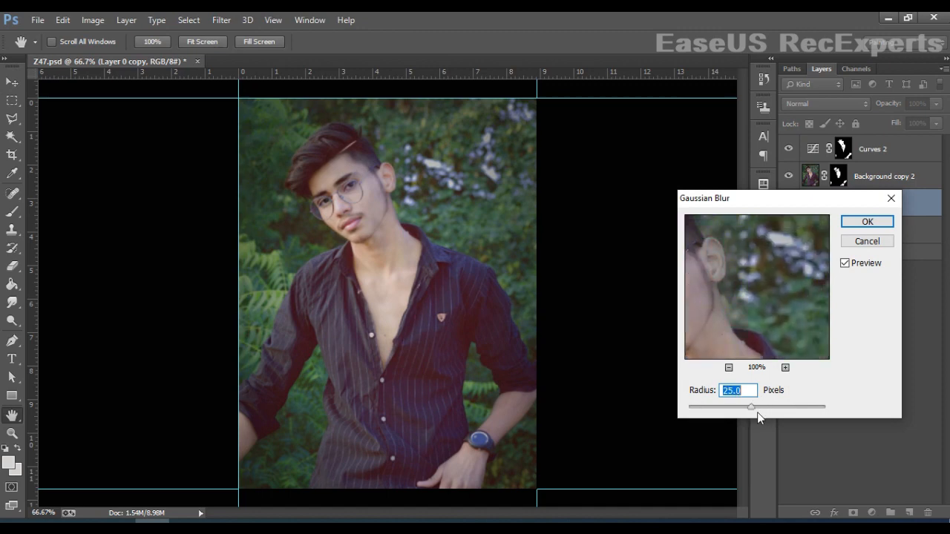
{"action": "left_click_drag", "start_coordinate": [768, 267], "coordinate": [757, 307]}
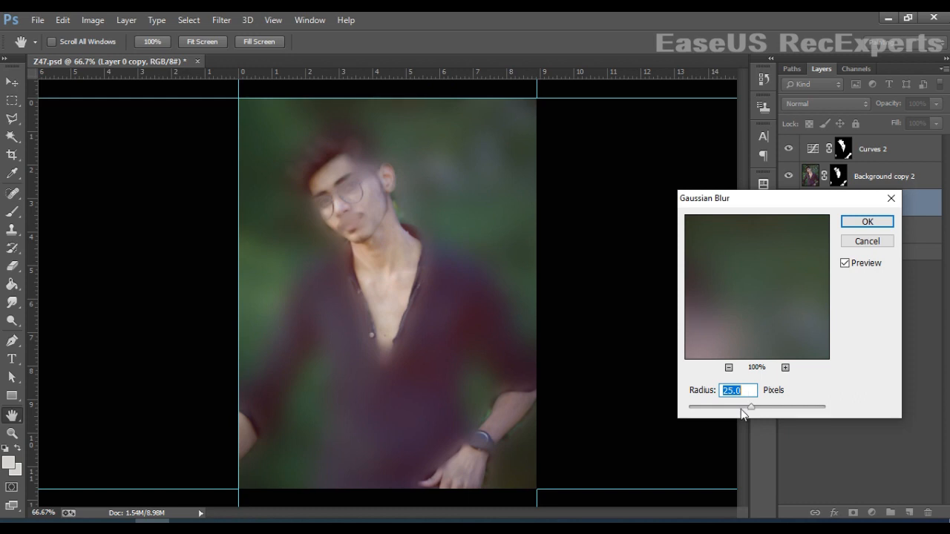
{"action": "left_click", "coordinate": [741, 408]}
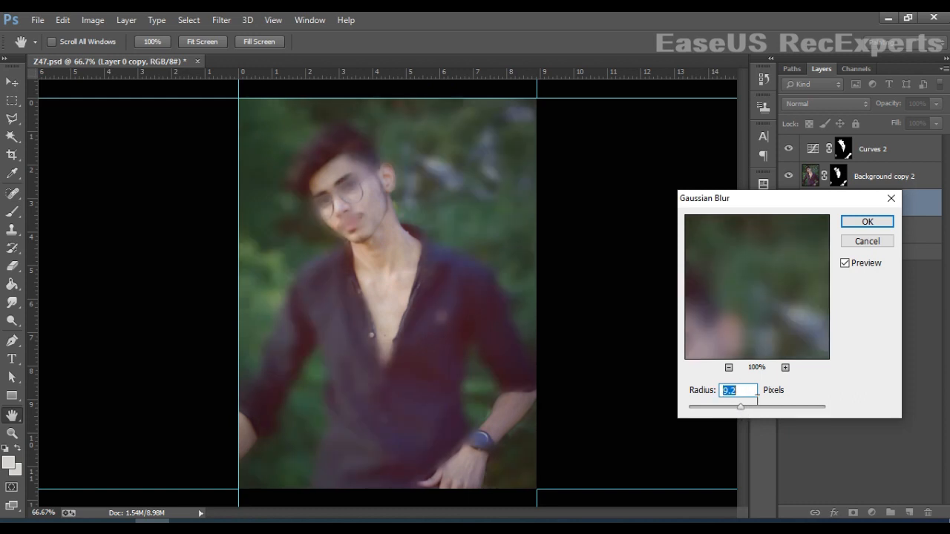
{"action": "left_click", "coordinate": [865, 223]}
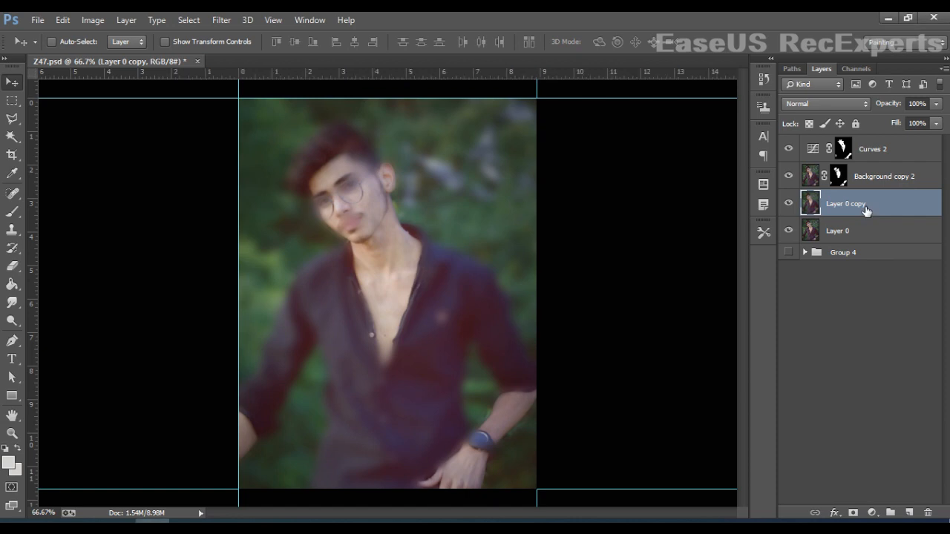
Add a black mask to Layer 0 copy and paint it white over the photo's upper-right background with a soft 135 px brush
{"action": "left_click", "coordinate": [853, 512]}
{"action": "key", "text": "ctrl+i"}
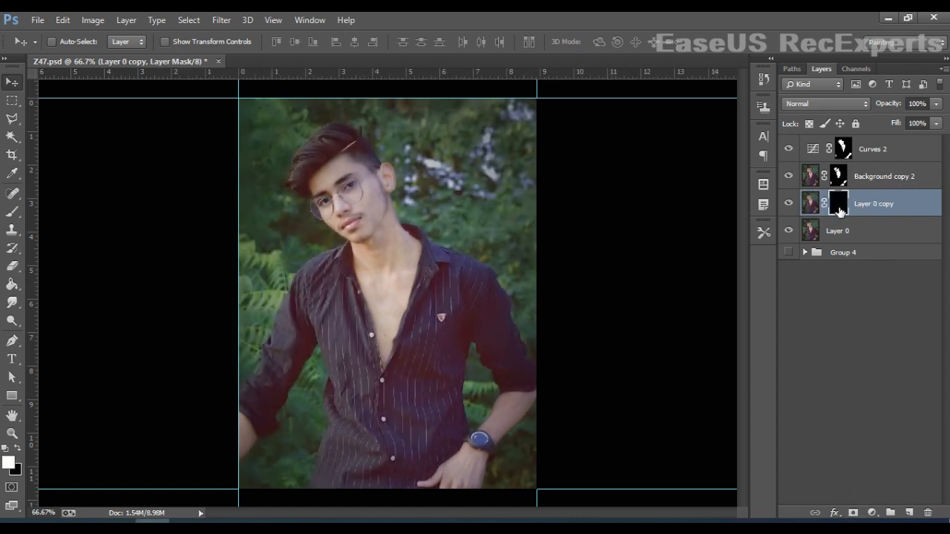
{"action": "left_click", "coordinate": [14, 194]}
{"action": "left_click", "coordinate": [12, 212]}
{"action": "right_click", "coordinate": [479, 161]}
{"action": "left_click_drag", "start_coordinate": [549, 200], "coordinate": [586, 206]}
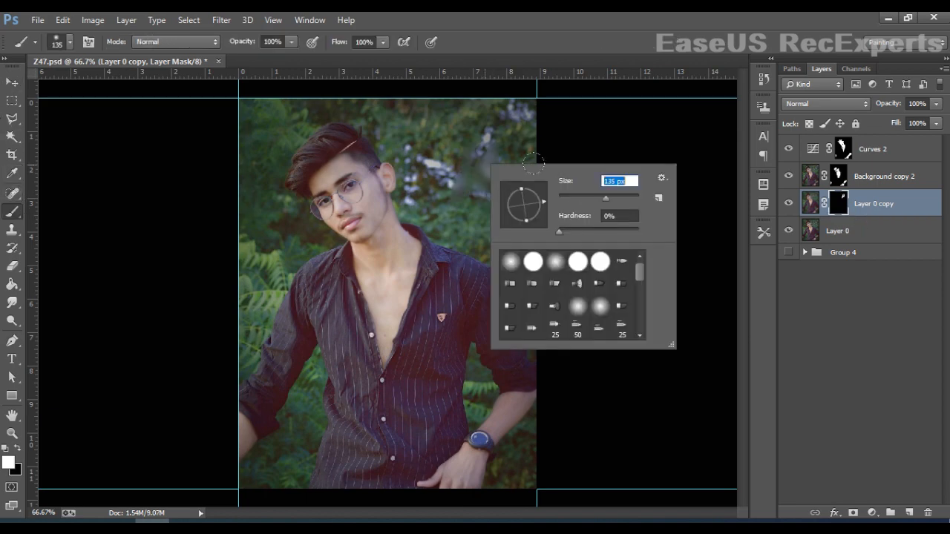
{"action": "left_click_drag", "start_coordinate": [512, 112], "coordinate": [470, 139]}
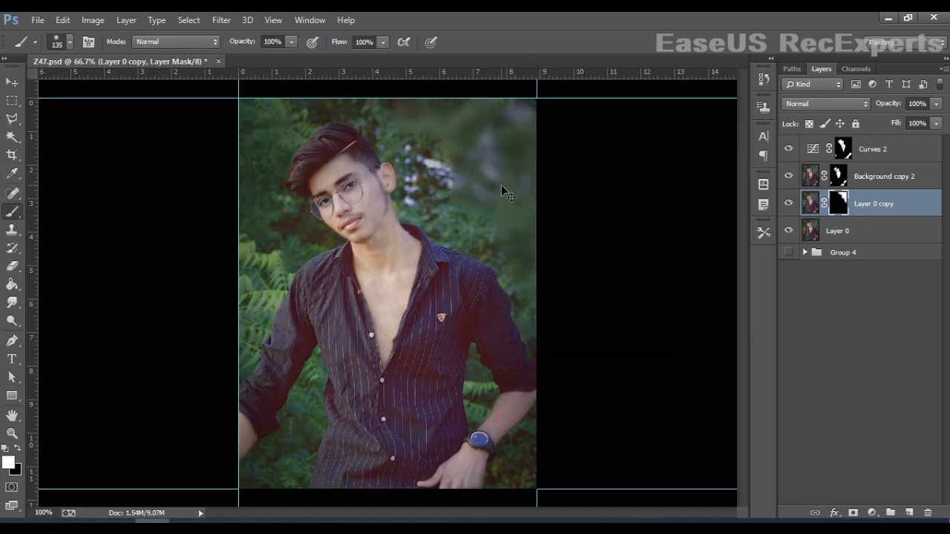
Paint the Layer 0 copy mask white over the background along the shoulder and sleeve at the photo's right, using a 78 px brush
{"action": "scroll", "coordinate": [501, 185], "scroll_direction": "up", "scroll_amount": 3}
{"action": "scroll", "coordinate": [509, 187], "scroll_direction": "up", "scroll_amount": 3}
{"action": "right_click", "coordinate": [504, 205]}
{"action": "left_click_drag", "start_coordinate": [595, 233], "coordinate": [587, 236]}
{"action": "key", "text": "Return"}
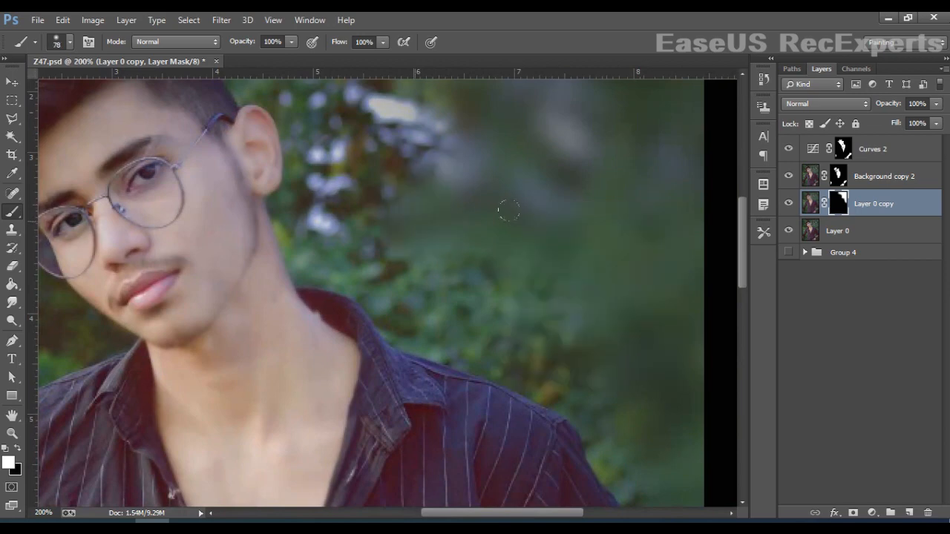
{"action": "scroll", "coordinate": [632, 356], "scroll_direction": "down", "scroll_amount": 5}
{"action": "scroll", "coordinate": [631, 356], "scroll_direction": "right", "scroll_amount": 3}
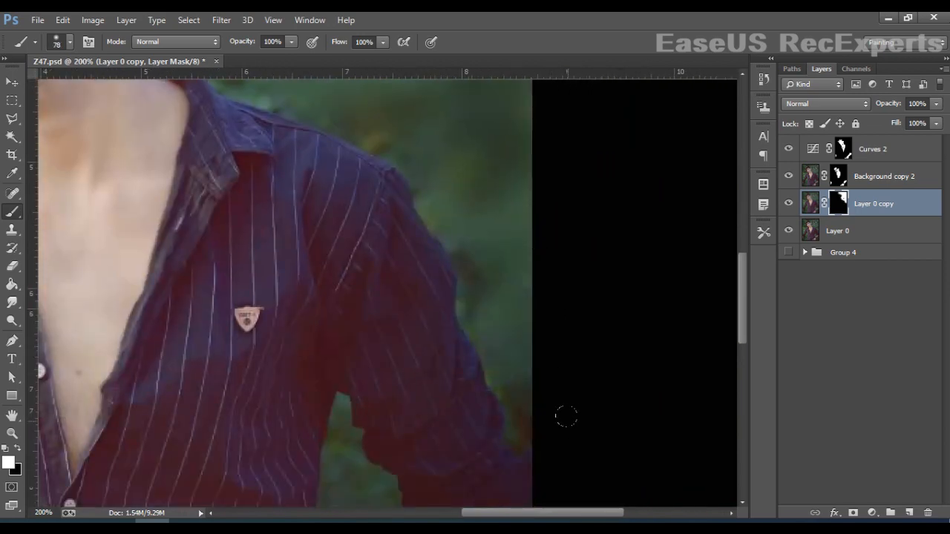
{"action": "scroll", "coordinate": [513, 284], "scroll_direction": "up", "scroll_amount": 3}
{"action": "scroll", "coordinate": [513, 284], "scroll_direction": "left", "scroll_amount": 2}
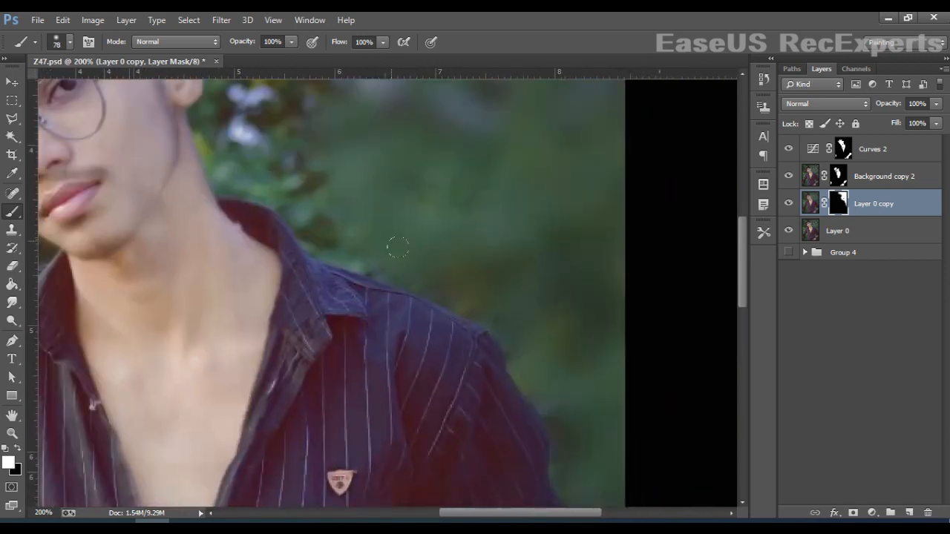
Paint the Layer 0 copy mask white over the blossoms and foliage beside the neck and ear, up to the photo's top edge
{"action": "scroll", "coordinate": [361, 186], "scroll_direction": "up", "scroll_amount": 3}
{"action": "scroll", "coordinate": [361, 186], "scroll_direction": "left", "scroll_amount": 2}
{"action": "left_click_drag", "start_coordinate": [371, 215], "coordinate": [489, 313]}
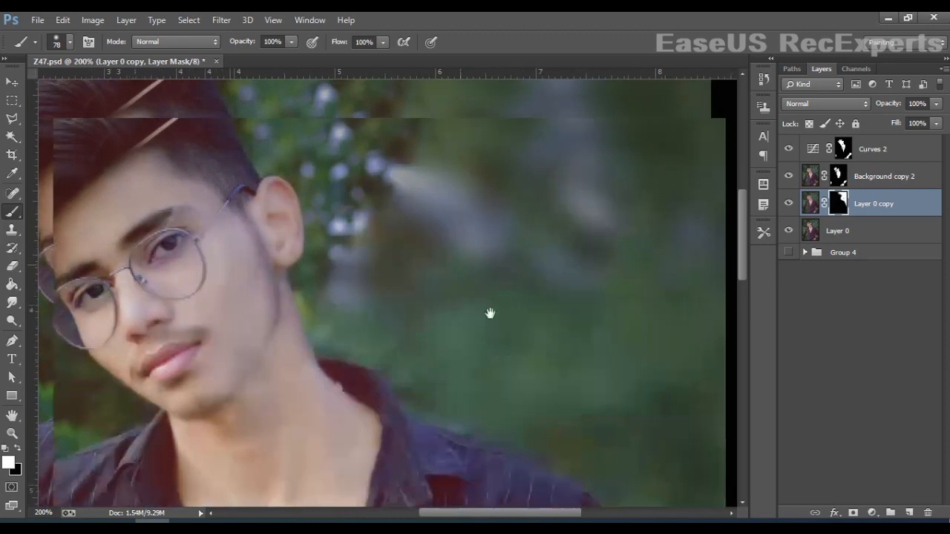
{"action": "scroll", "coordinate": [391, 369], "scroll_direction": "up", "scroll_amount": 2}
{"action": "scroll", "coordinate": [391, 369], "scroll_direction": "left", "scroll_amount": 1}
{"action": "scroll", "coordinate": [467, 286], "scroll_direction": "up", "scroll_amount": 2}
{"action": "scroll", "coordinate": [468, 286], "scroll_direction": "left", "scroll_amount": 2}
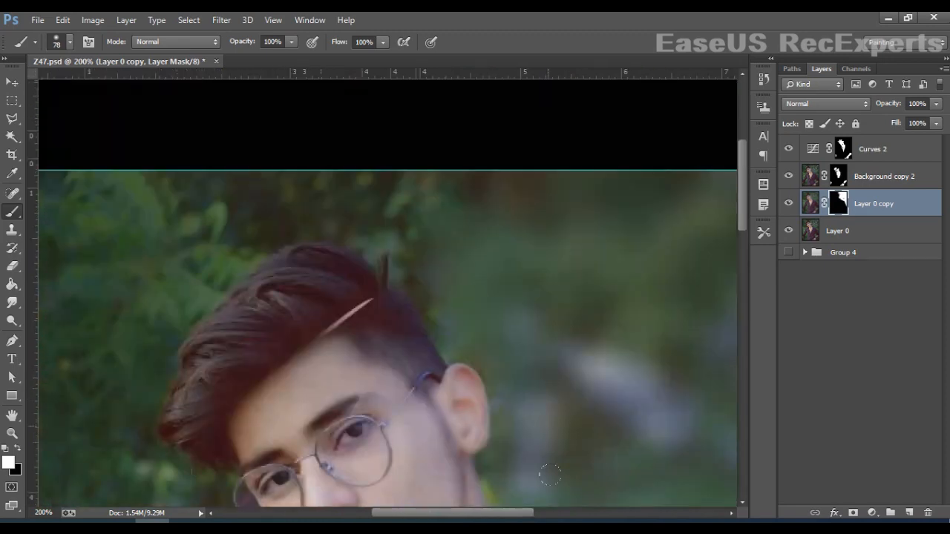
Paint the Layer 0 copy mask white over the background above the hair and down the photo's left side beside the head
{"action": "scroll", "coordinate": [548, 253], "scroll_direction": "down", "scroll_amount": 1}
{"action": "scroll", "coordinate": [547, 254], "scroll_direction": "left", "scroll_amount": 1}
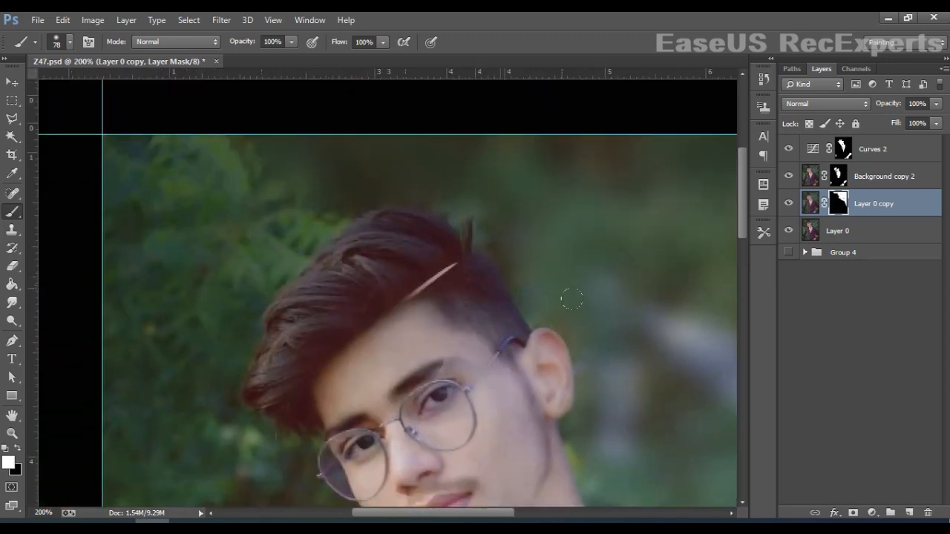
{"action": "scroll", "coordinate": [646, 255], "scroll_direction": "down", "scroll_amount": 1}
{"action": "scroll", "coordinate": [646, 254], "scroll_direction": "left", "scroll_amount": 1}
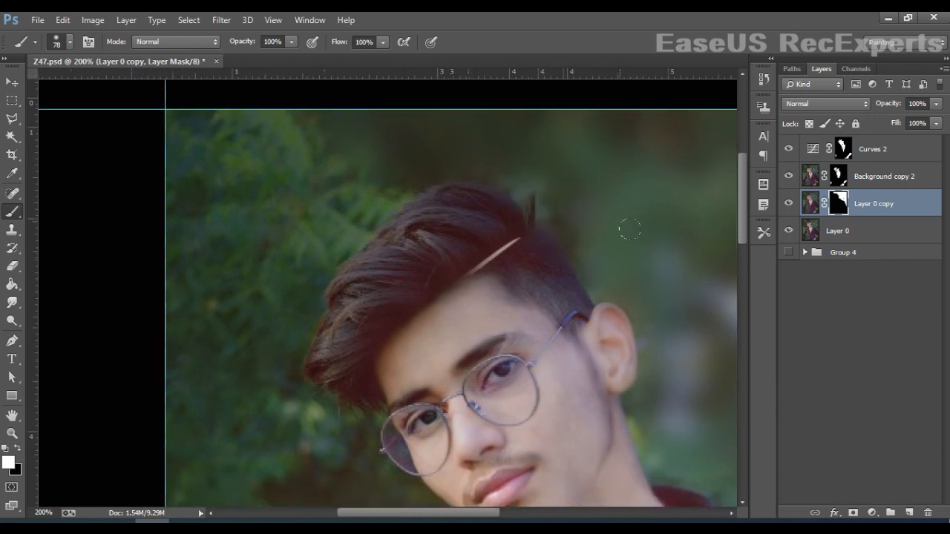
{"action": "mouse_move", "coordinate": [402, 159]}
{"action": "left_mouse_down"}
{"action": "mouse_move", "coordinate": [317, 158]}
{"action": "mouse_move", "coordinate": [386, 74]}
{"action": "left_mouse_up"}
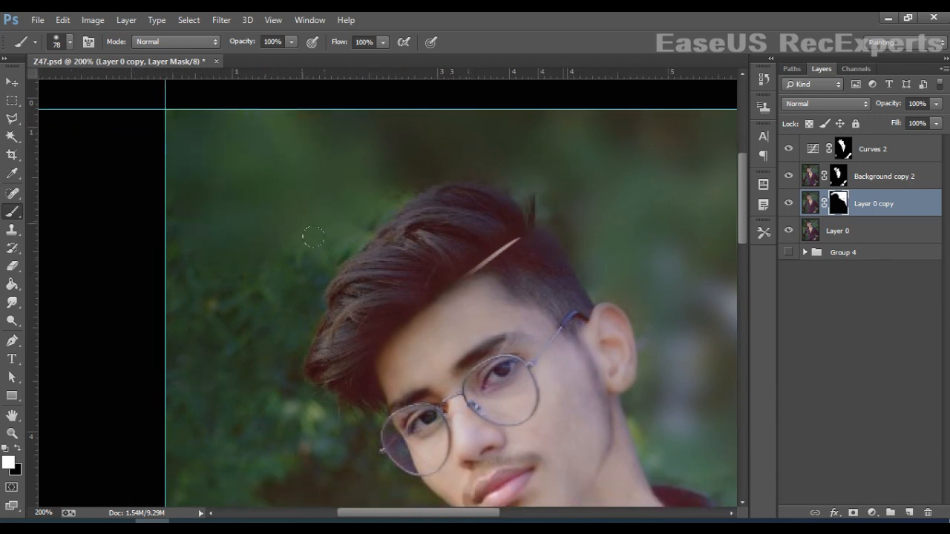
{"action": "left_click_drag", "start_coordinate": [250, 327], "coordinate": [207, 67]}
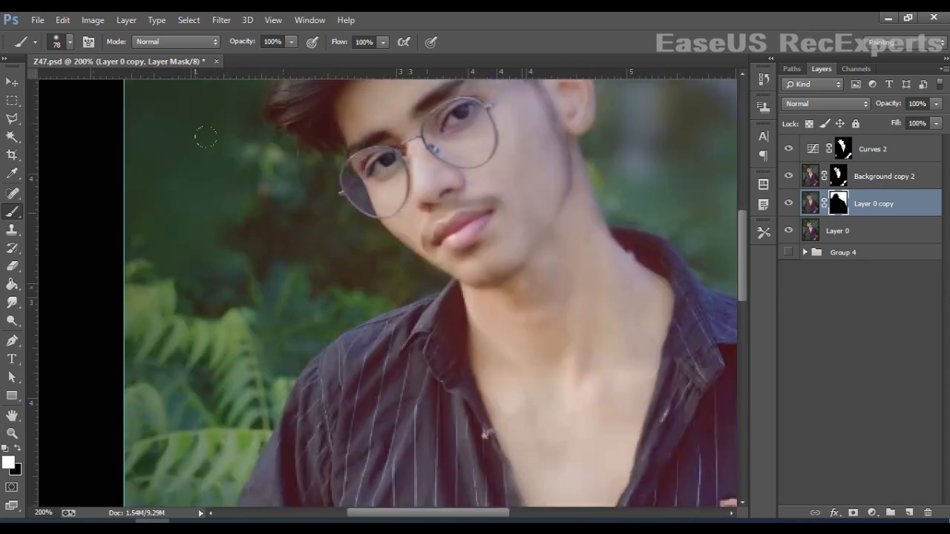
Paint the Layer 0 copy mask white over the background between the glasses, jaw and left shoulder with a 34 px brush
{"action": "right_click", "coordinate": [316, 251]}
{"action": "key", "text": "Return"}
{"action": "left_click_drag", "start_coordinate": [409, 288], "coordinate": [291, 288]}
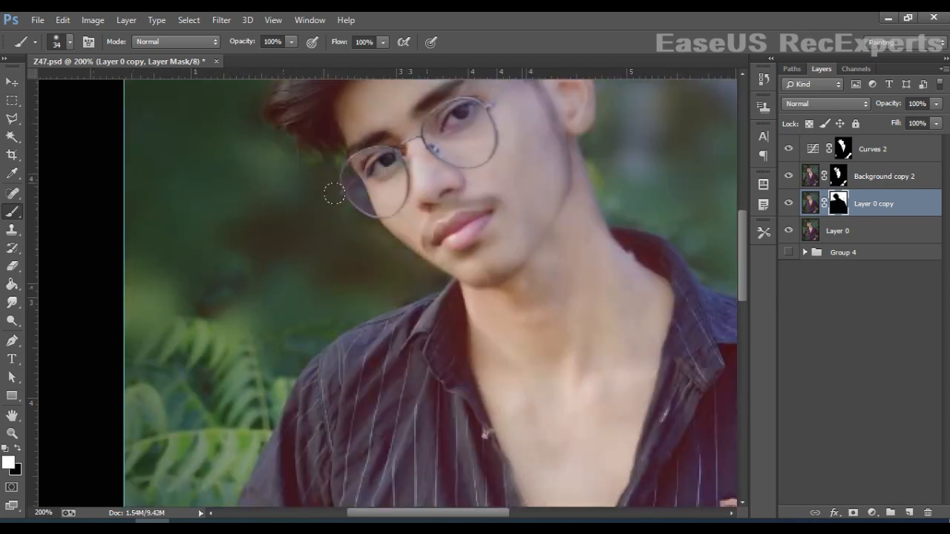
{"action": "left_click_drag", "start_coordinate": [206, 310], "coordinate": [279, 223]}
Paint the Layer 0 copy mask white over the ferns beside the sleeve at the photo's left edge, using a 41 px brush
{"action": "right_click", "coordinate": [279, 223]}
{"action": "left_click_drag", "start_coordinate": [360, 259], "coordinate": [364, 260]}
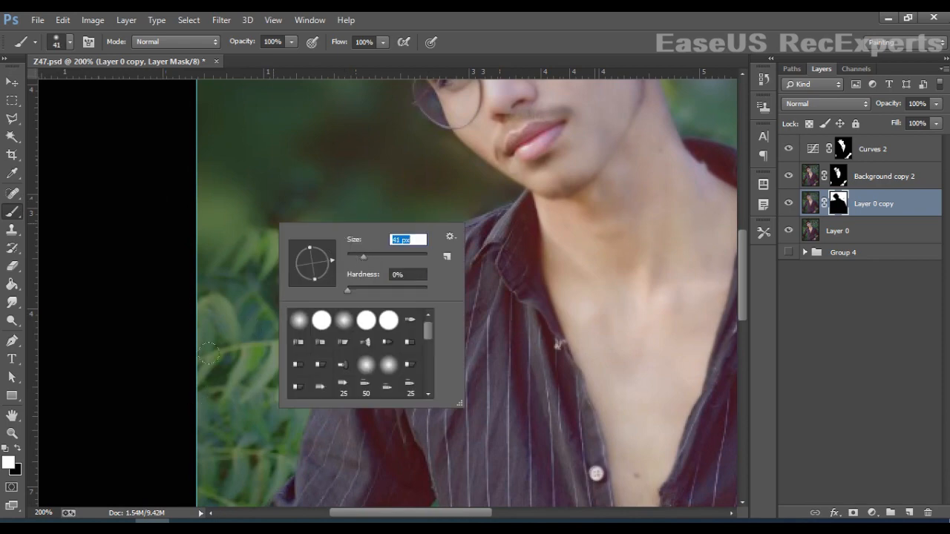
{"action": "mouse_move", "coordinate": [253, 327]}
{"action": "left_mouse_down"}
{"action": "mouse_move", "coordinate": [325, 359]}
{"action": "mouse_move", "coordinate": [353, 249]}
{"action": "left_mouse_up"}
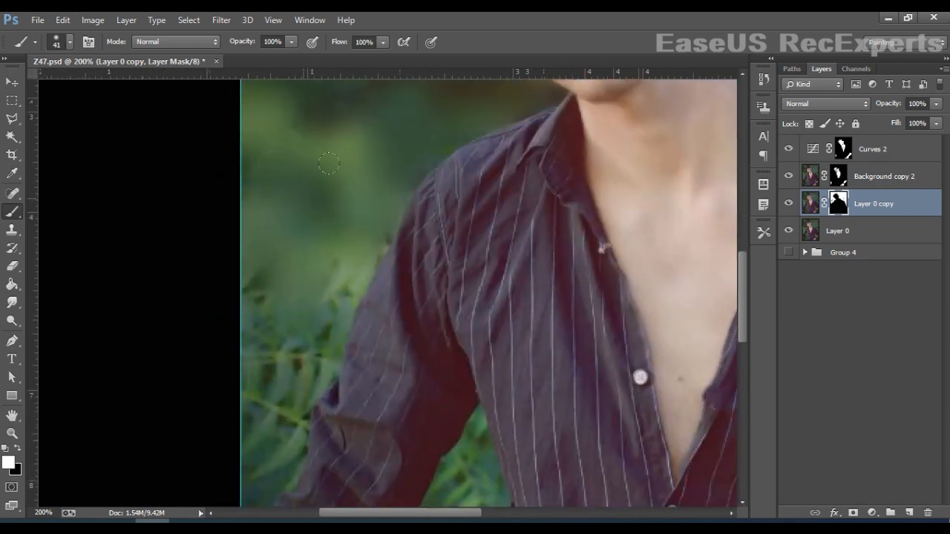
{"action": "left_click_drag", "start_coordinate": [254, 290], "coordinate": [292, 169]}
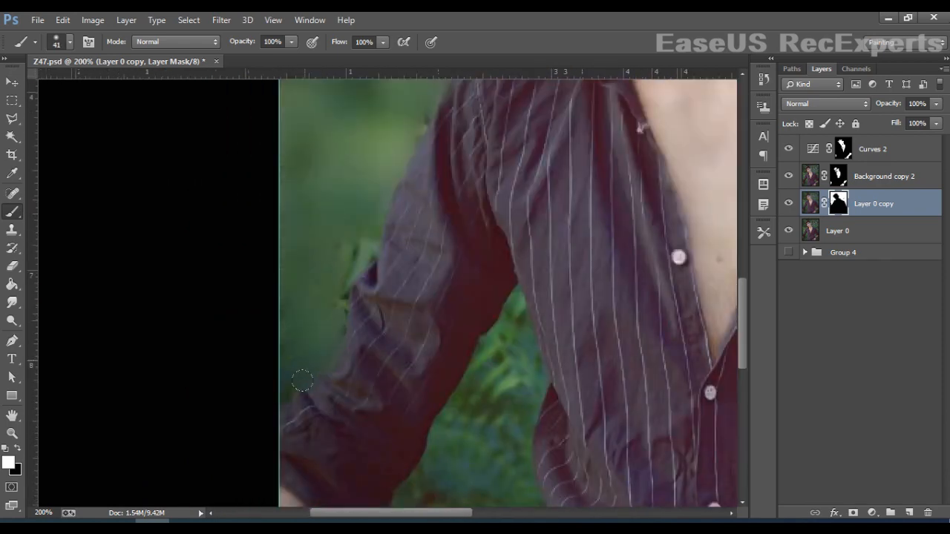
Paint the Layer 0 copy mask white over the foliage between the left arm and torso, down to the photo's lower-left corner
{"action": "mouse_move", "coordinate": [475, 345]}
{"action": "left_mouse_down"}
{"action": "mouse_move", "coordinate": [463, 227]}
{"action": "mouse_move", "coordinate": [495, 420]}
{"action": "mouse_move", "coordinate": [556, 298]}
{"action": "left_mouse_up"}
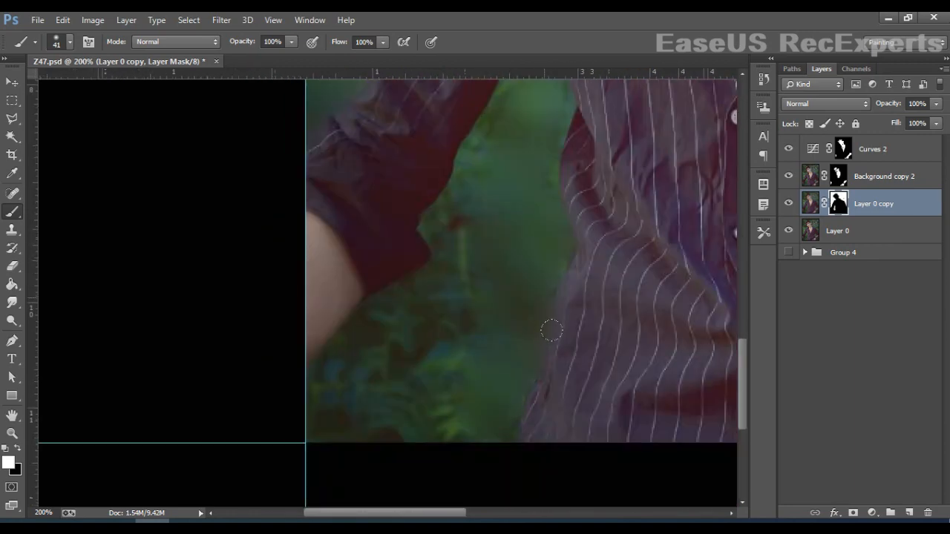
{"action": "mouse_move", "coordinate": [460, 233]}
{"action": "left_mouse_down"}
{"action": "mouse_move", "coordinate": [475, 296]}
{"action": "mouse_move", "coordinate": [421, 352]}
{"action": "left_mouse_up"}
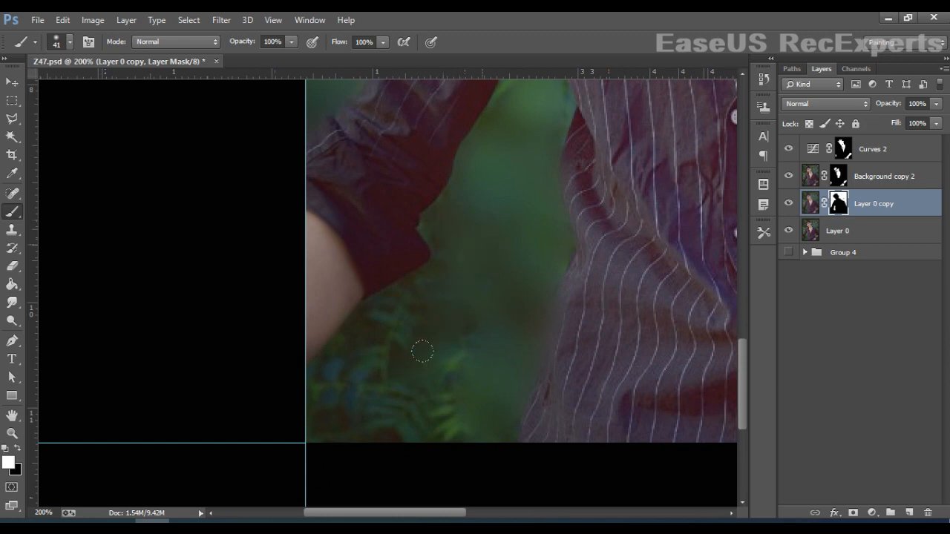
{"action": "left_click_drag", "start_coordinate": [334, 415], "coordinate": [383, 458]}
{"action": "left_click_drag", "start_coordinate": [516, 332], "coordinate": [407, 497]}
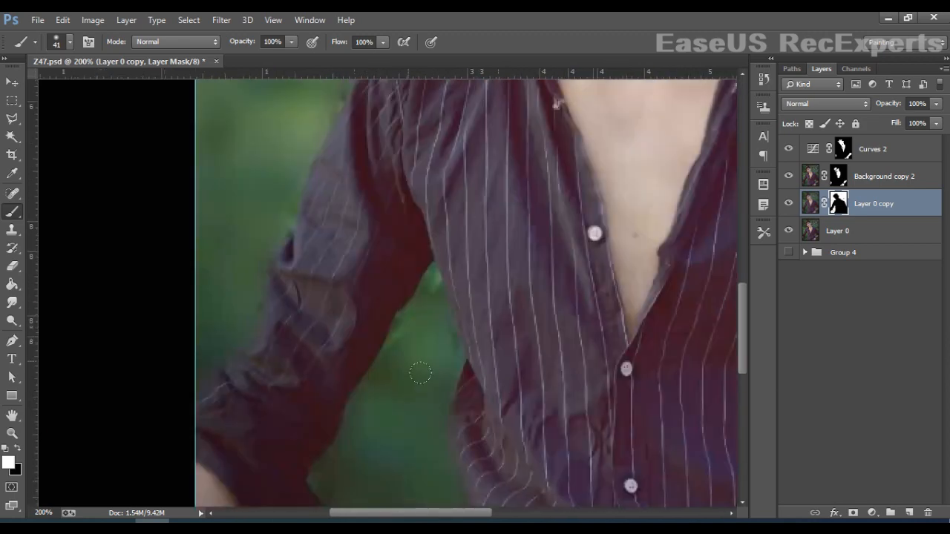
Reduce the brush to 20 px and paint the Layer 0 copy mask white in the narrow gaps between the arms and torso
{"action": "right_click", "coordinate": [417, 374]}
{"action": "left_click_drag", "start_coordinate": [494, 371], "coordinate": [489, 371]}
{"action": "key", "text": "Return"}
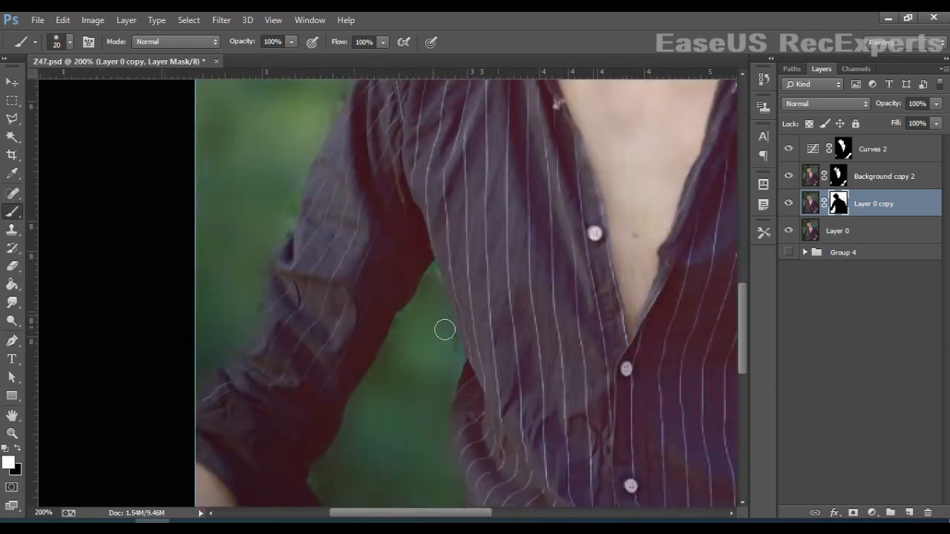
{"action": "left_click_drag", "start_coordinate": [425, 335], "coordinate": [219, 274]}
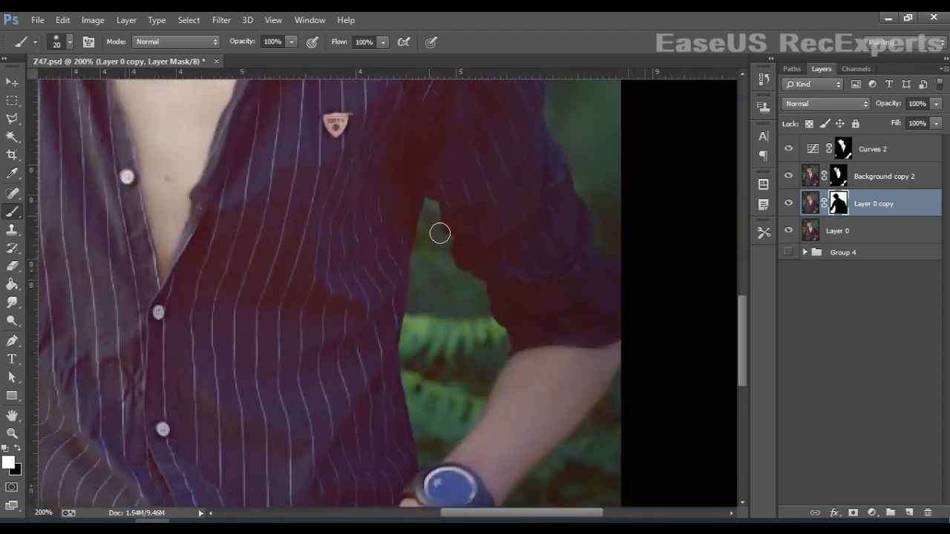
{"action": "mouse_move", "coordinate": [423, 343]}
{"action": "left_mouse_down"}
{"action": "mouse_move", "coordinate": [432, 445]}
{"action": "mouse_move", "coordinate": [479, 418]}
{"action": "mouse_move", "coordinate": [498, 380]}
{"action": "mouse_move", "coordinate": [456, 389]}
{"action": "mouse_move", "coordinate": [454, 317]}
{"action": "mouse_move", "coordinate": [414, 393]}
{"action": "mouse_move", "coordinate": [463, 268]}
{"action": "mouse_move", "coordinate": [495, 340]}
{"action": "mouse_move", "coordinate": [454, 260]}
{"action": "mouse_move", "coordinate": [436, 213]}
{"action": "left_mouse_up"}
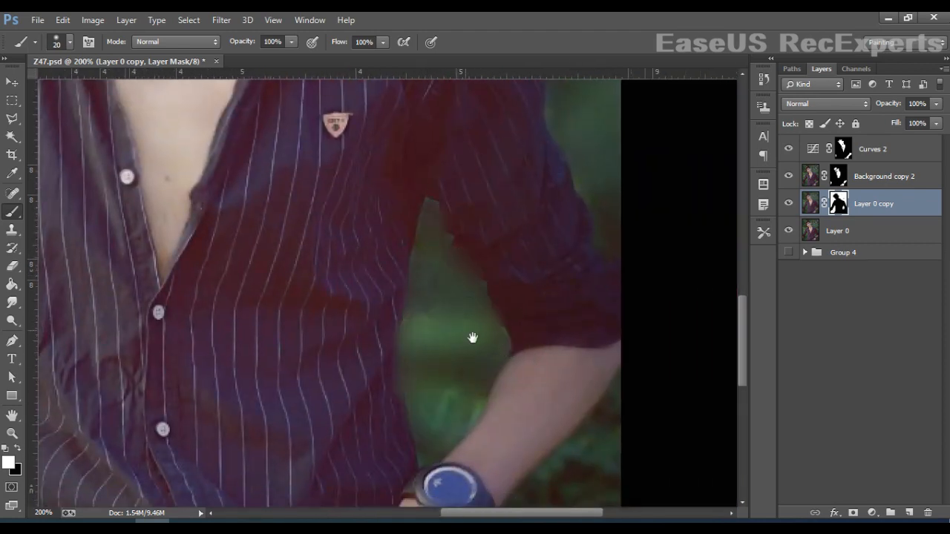
Paint the Layer 0 copy mask white over the foliage below the watch arm in the photo's lower-right corner, using a 54 px brush
{"action": "left_click_drag", "start_coordinate": [473, 339], "coordinate": [395, 141]}
{"action": "right_click", "coordinate": [499, 357]}
{"action": "left_click_drag", "start_coordinate": [565, 366], "coordinate": [579, 366]}
{"action": "left_click_drag", "start_coordinate": [509, 386], "coordinate": [521, 409]}
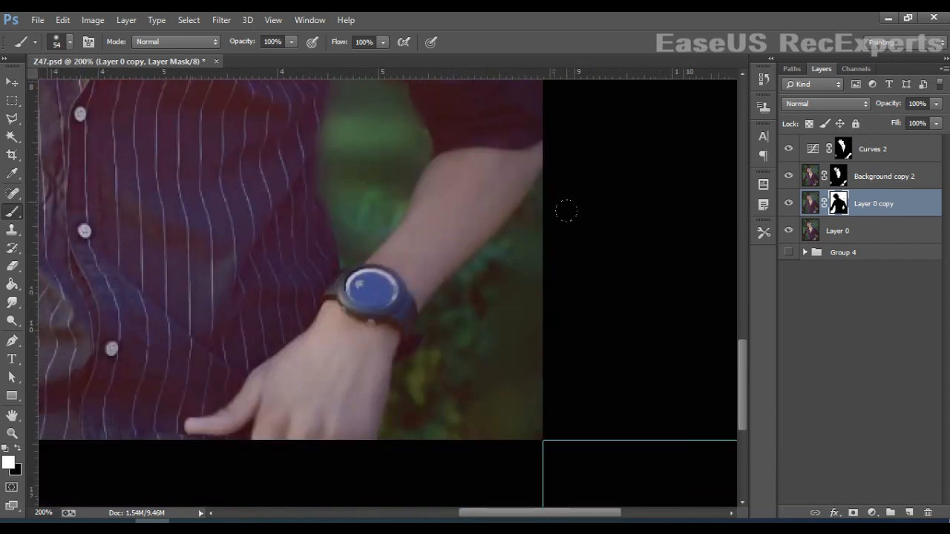
{"action": "left_click_drag", "start_coordinate": [463, 348], "coordinate": [429, 445]}
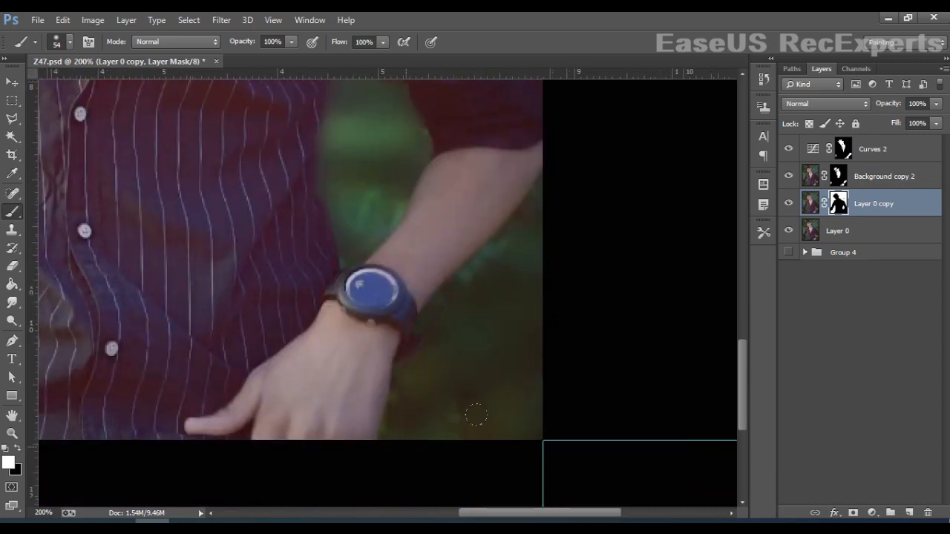
{"action": "key", "text": "ctrl+minus"}
{"action": "key", "text": "ctrl+minus"}
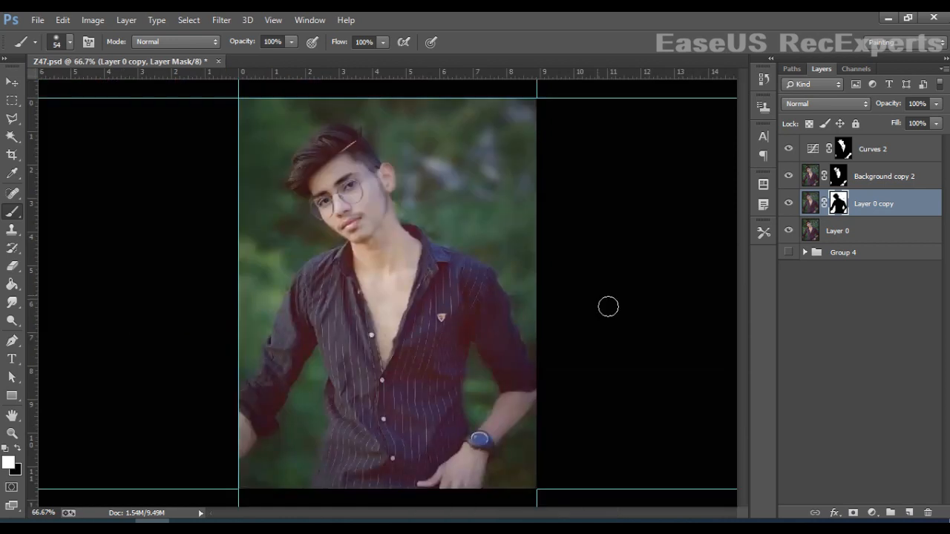
Compare the portrait with and without the blurred Layer 0 copy
{"action": "key", "text": "v"}
{"action": "left_click", "coordinate": [788, 203]}
{"action": "left_click", "coordinate": [788, 203]}
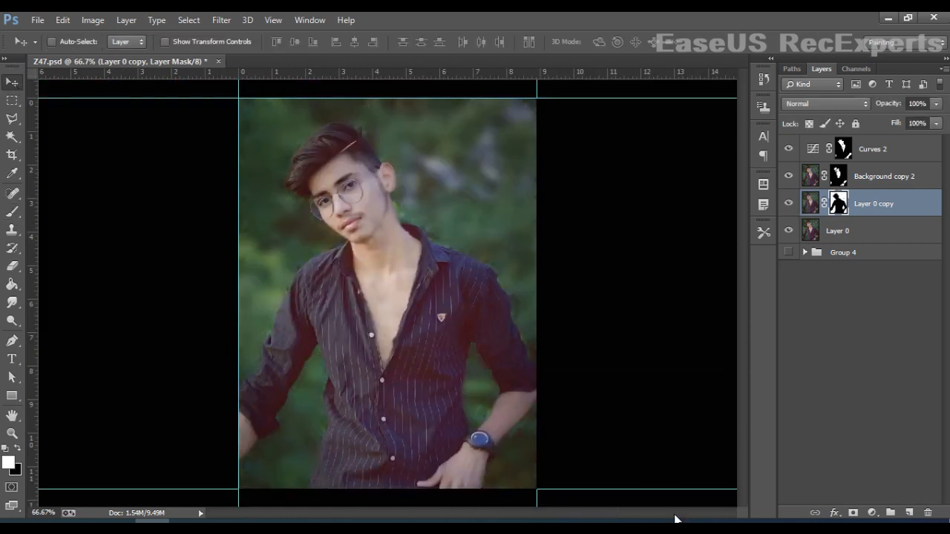
{"action": "key", "text": "alt+bracketright"}
{"action": "key", "text": "alt+bracketright"}
Group the Layer 0 copy, Background copy 2 and Curves 2 layers together
{"action": "left_click", "coordinate": [890, 230]}
{"action": "left_click", "coordinate": [891, 203]}
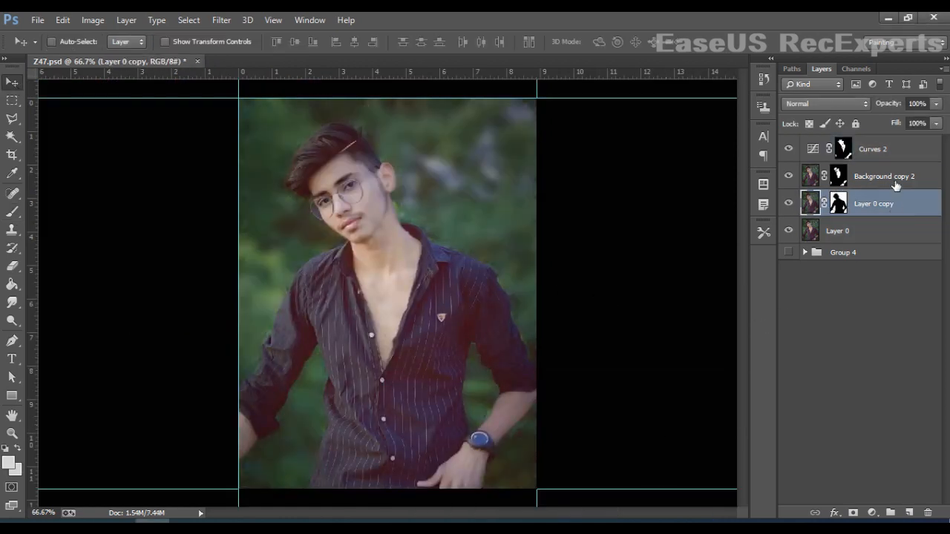
{"action": "left_click", "coordinate": [891, 176], "text": "shift"}
{"action": "left_click", "coordinate": [887, 153], "text": "shift"}
{"action": "left_click_drag", "start_coordinate": [883, 190], "coordinate": [890, 512]}
Compare the portrait with and without the grouped retouching layers in Group 5
{"action": "left_click", "coordinate": [790, 144]}
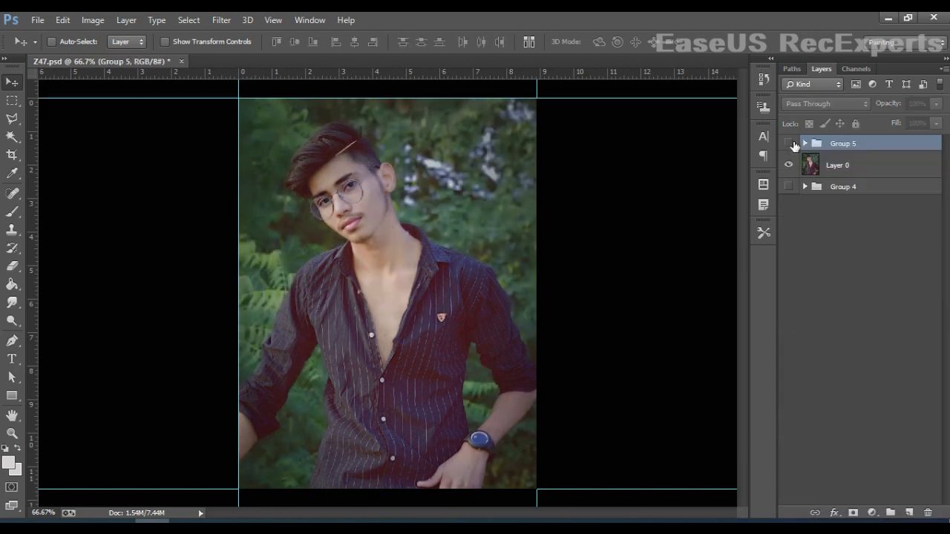
{"action": "left_click", "coordinate": [789, 144]}
{"action": "left_click", "coordinate": [789, 144]}
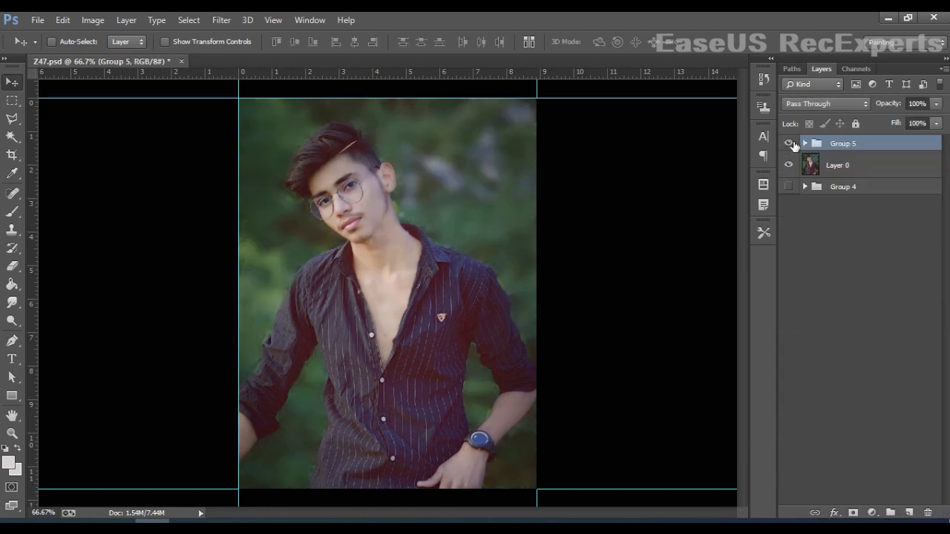
{"action": "left_click", "coordinate": [789, 144]}
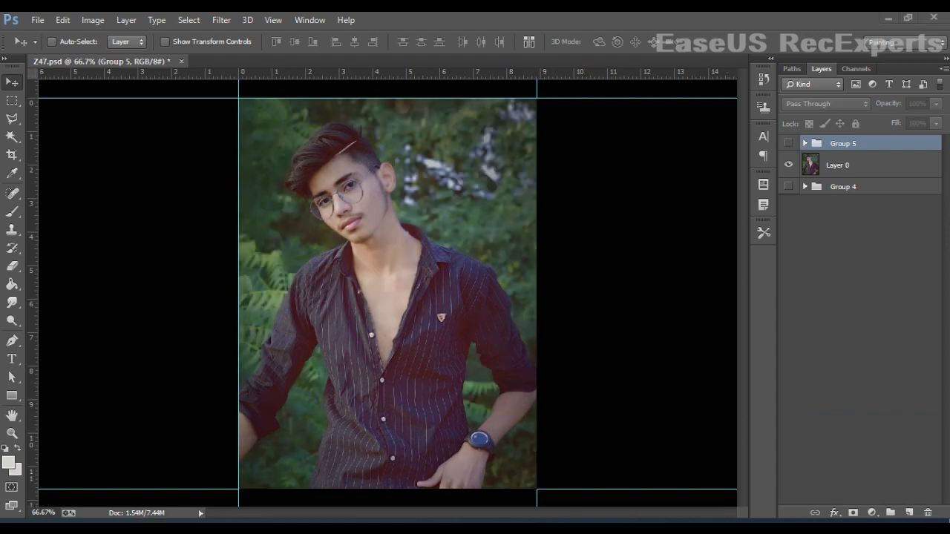
{"action": "left_click", "coordinate": [790, 144]}
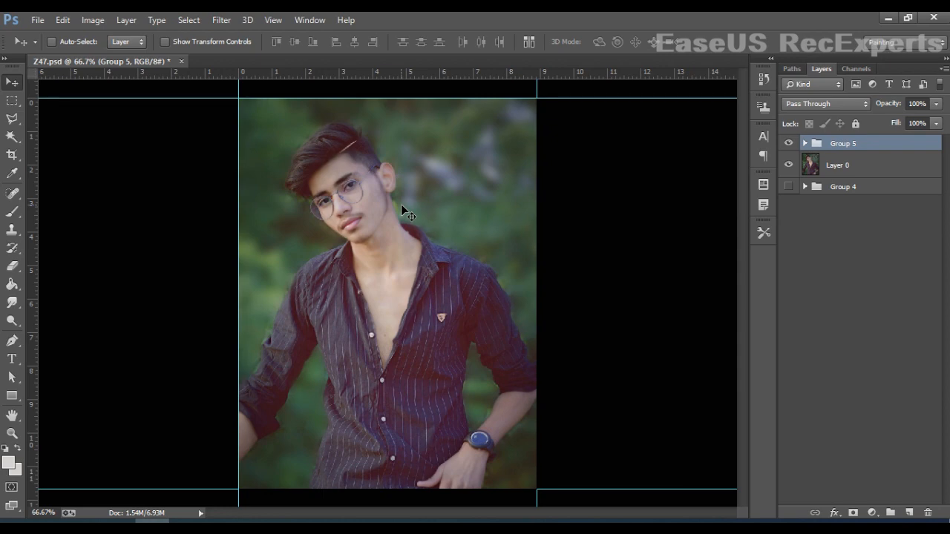
{"action": "key", "text": "ctrl+minus"}
{"action": "key", "text": "ctrl+plus"}
Add a Channel Mixer adjustment above Group 5 with the Blue output channel at Green +85% and Blue -46%
{"action": "left_click", "coordinate": [873, 513]}
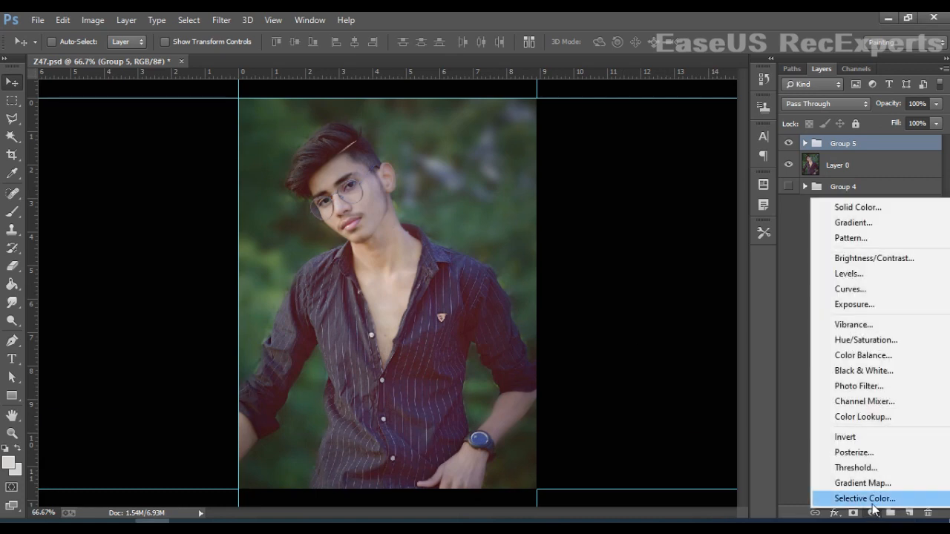
{"action": "left_click", "coordinate": [888, 401]}
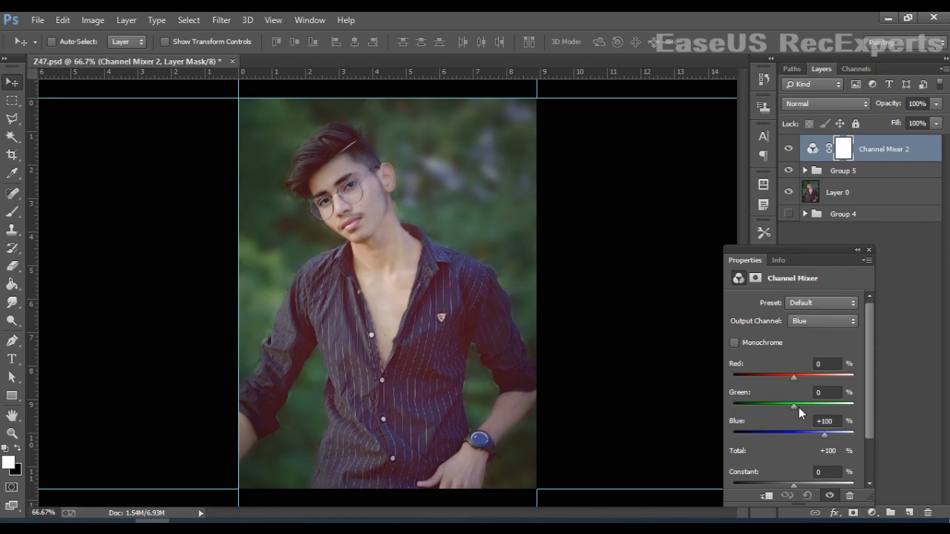
{"action": "left_click_drag", "start_coordinate": [795, 407], "coordinate": [779, 438]}
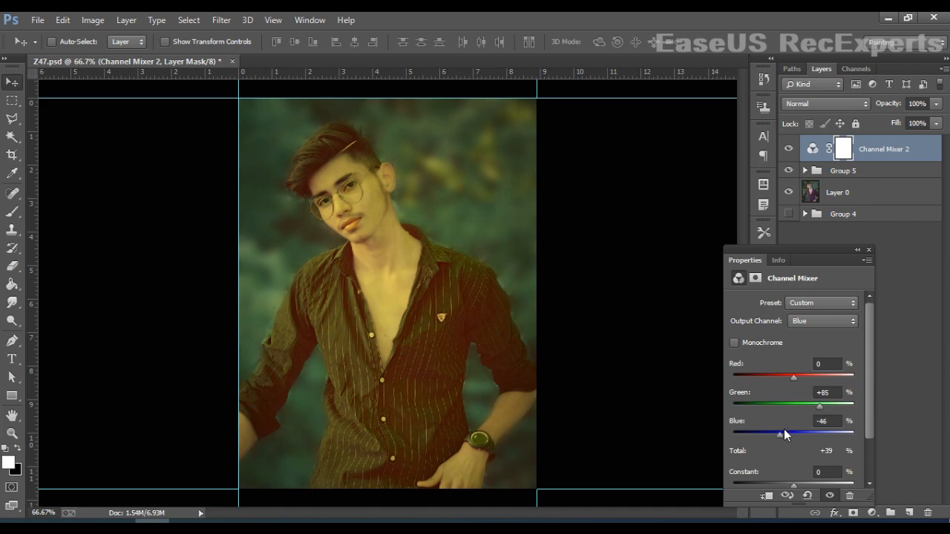
{"action": "left_click", "coordinate": [869, 251]}
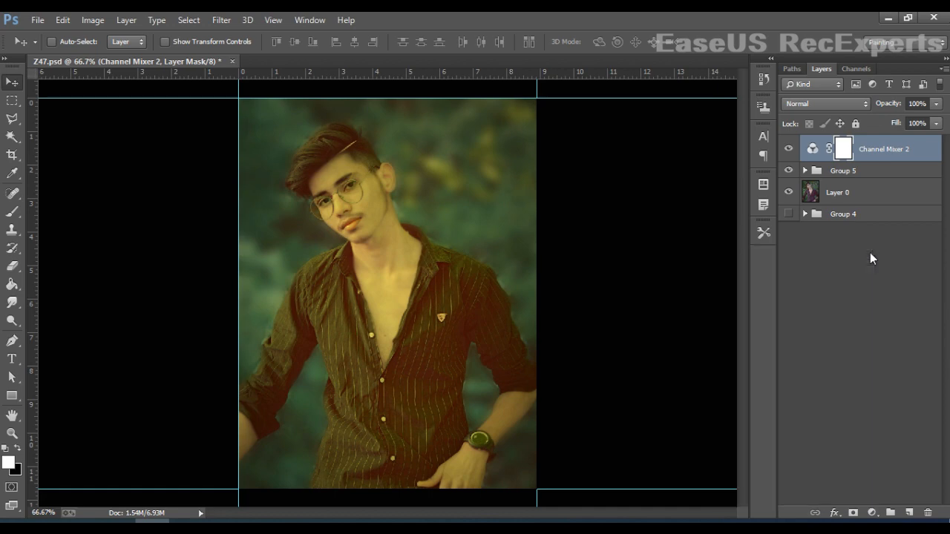
Compare the portrait with and without the Channel Mixer 2 adjustment
{"action": "left_click", "coordinate": [790, 151]}
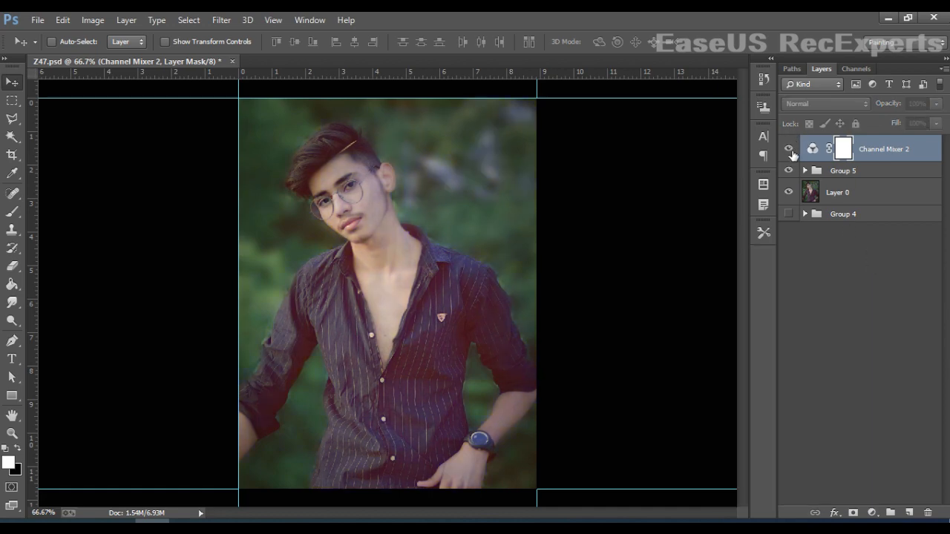
{"action": "left_click", "coordinate": [790, 151]}
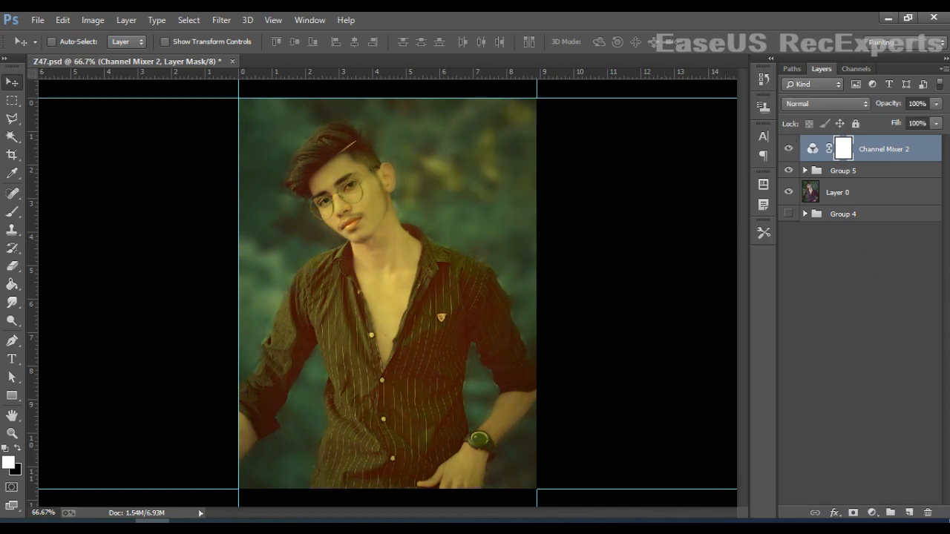
{"action": "key", "text": "ctrl+2"}
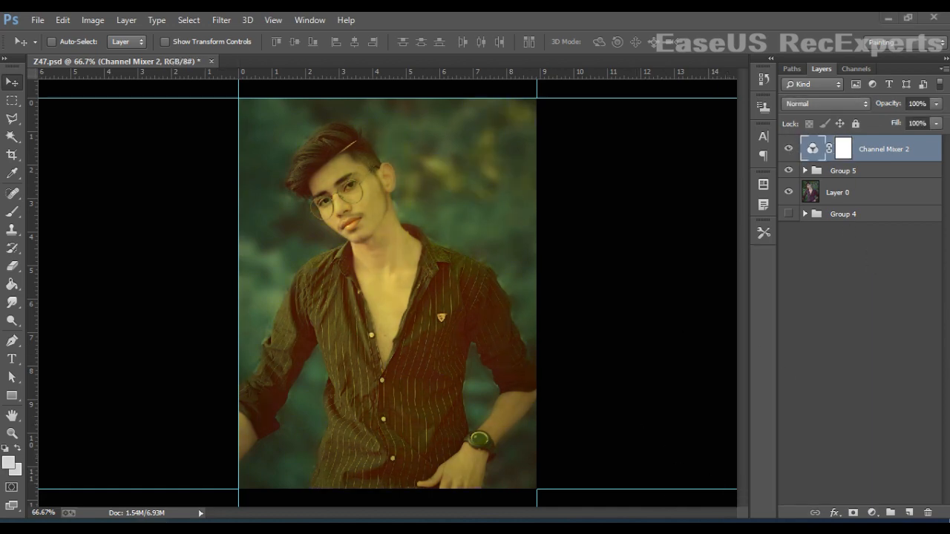
{"action": "left_click", "coordinate": [789, 150]}
{"action": "left_click", "coordinate": [789, 149]}
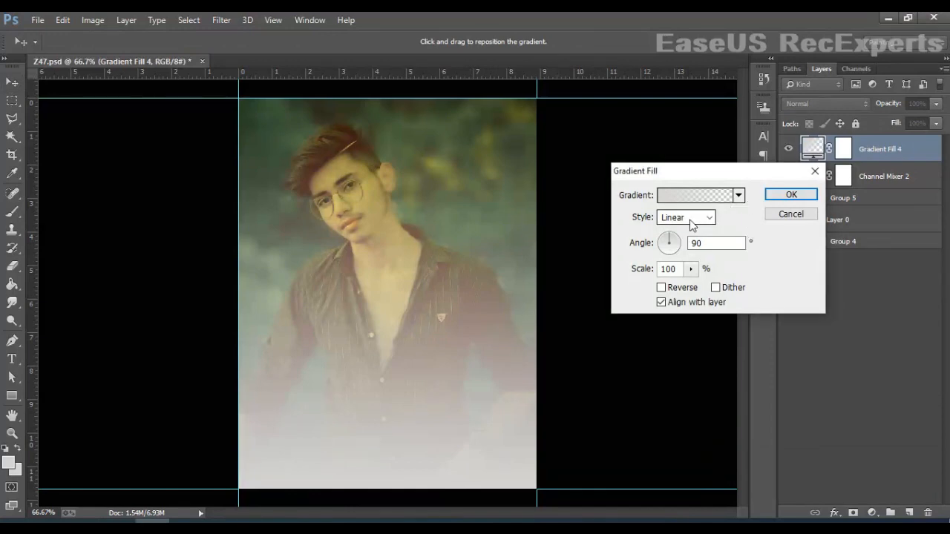
Add a gradient fill layer above Channel Mixer 2 and make it reversed with the Radial style
{"action": "left_click", "coordinate": [661, 287]}
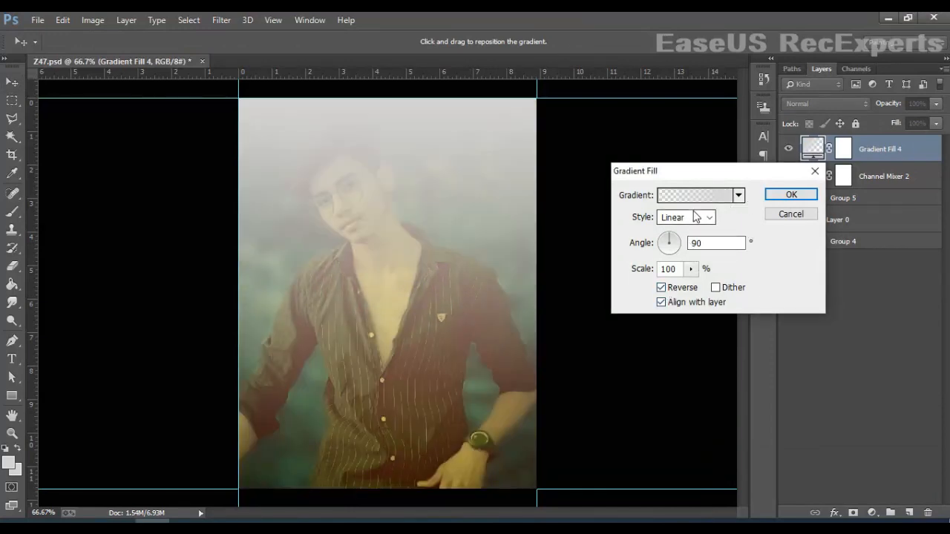
{"action": "left_click", "coordinate": [700, 218]}
{"action": "left_click", "coordinate": [689, 243]}
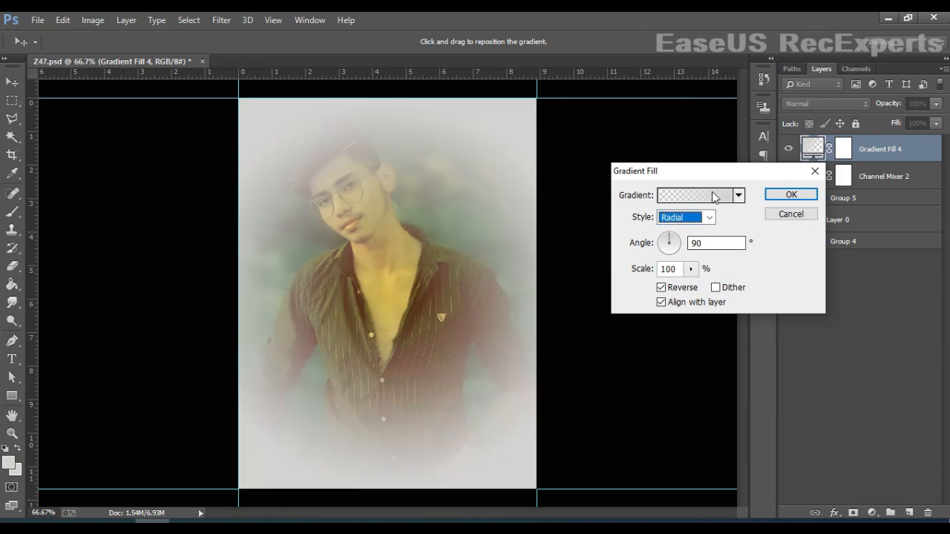
Set the radial gradient's starting colour stop to orange e7790b and apply the fill
{"action": "left_click", "coordinate": [694, 195]}
{"action": "left_click", "coordinate": [597, 302]}
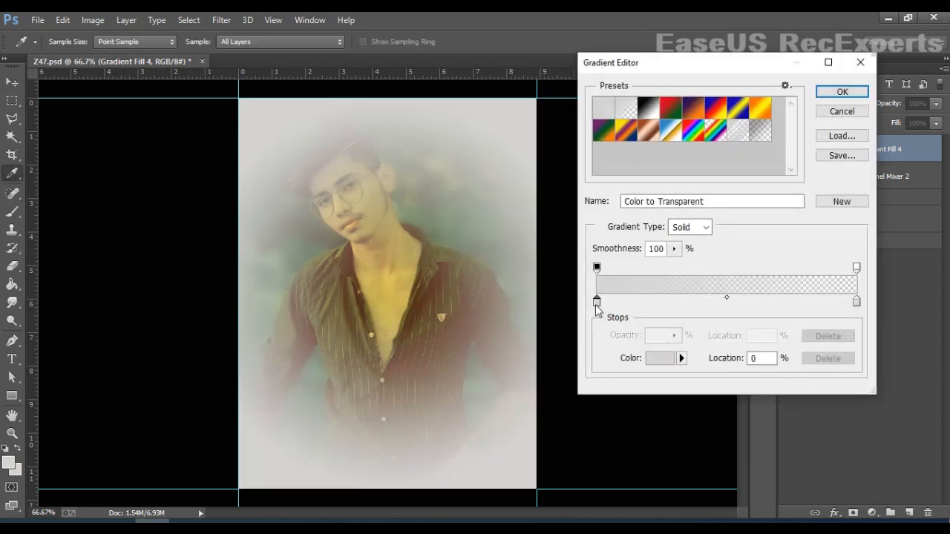
{"action": "left_click", "coordinate": [659, 357]}
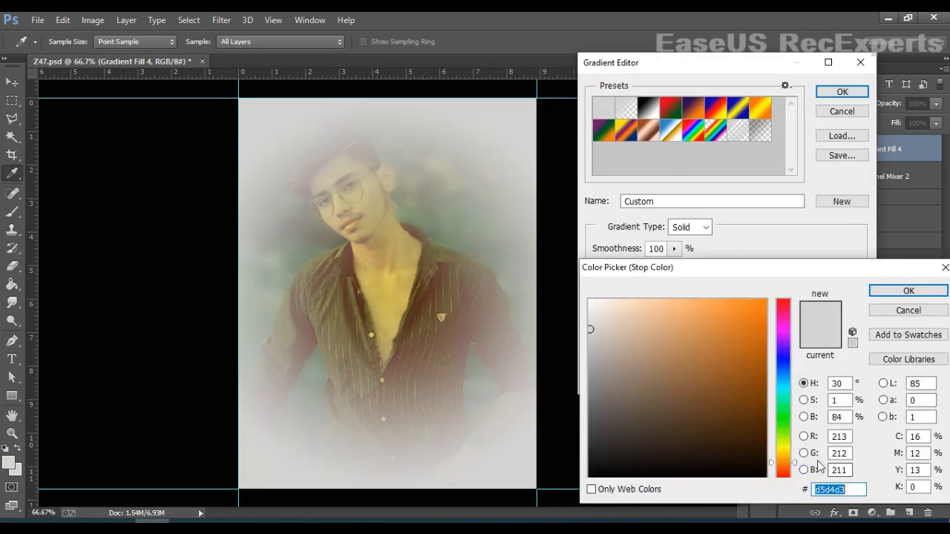
{"action": "key", "text": "BackSpace"}
{"action": "right_click", "coordinate": [856, 495]}
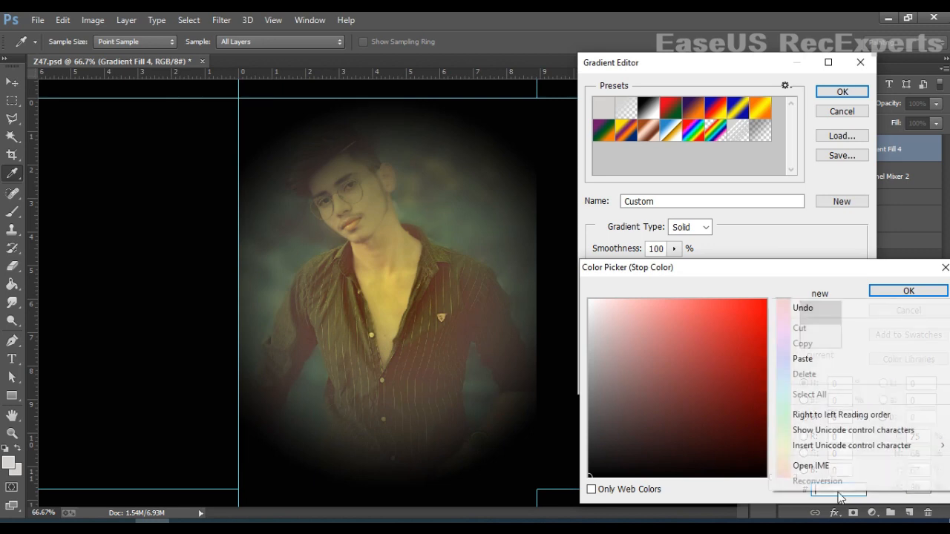
{"action": "left_click", "coordinate": [820, 359]}
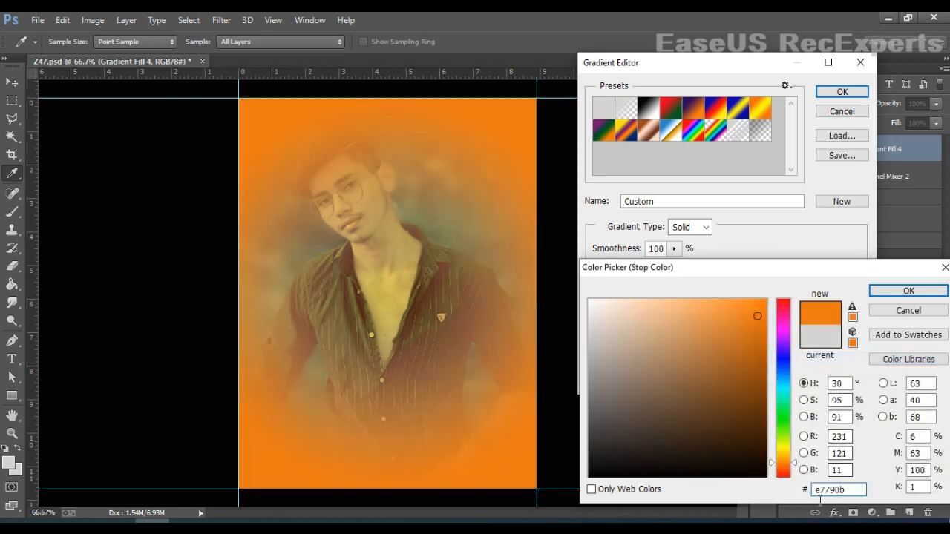
{"action": "left_click", "coordinate": [911, 292]}
{"action": "left_click", "coordinate": [842, 92]}
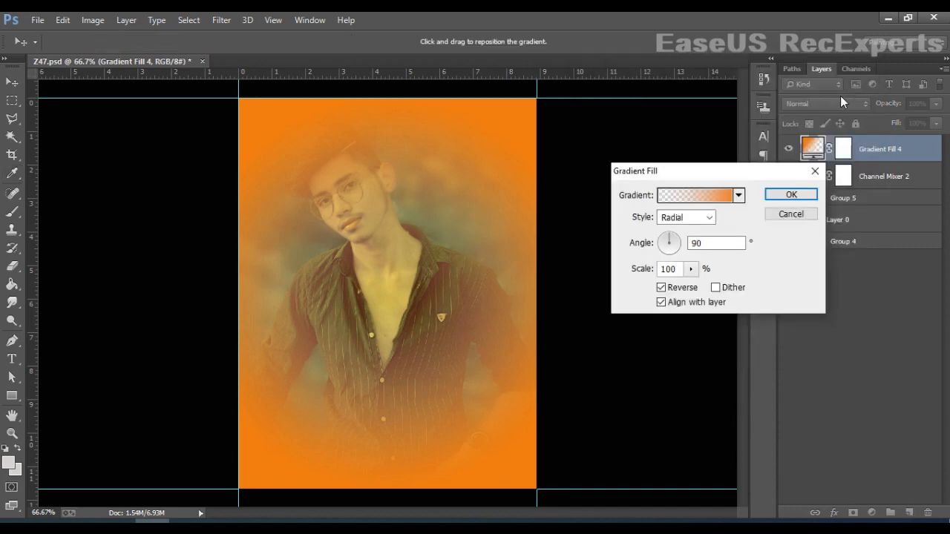
{"action": "left_click", "coordinate": [780, 195]}
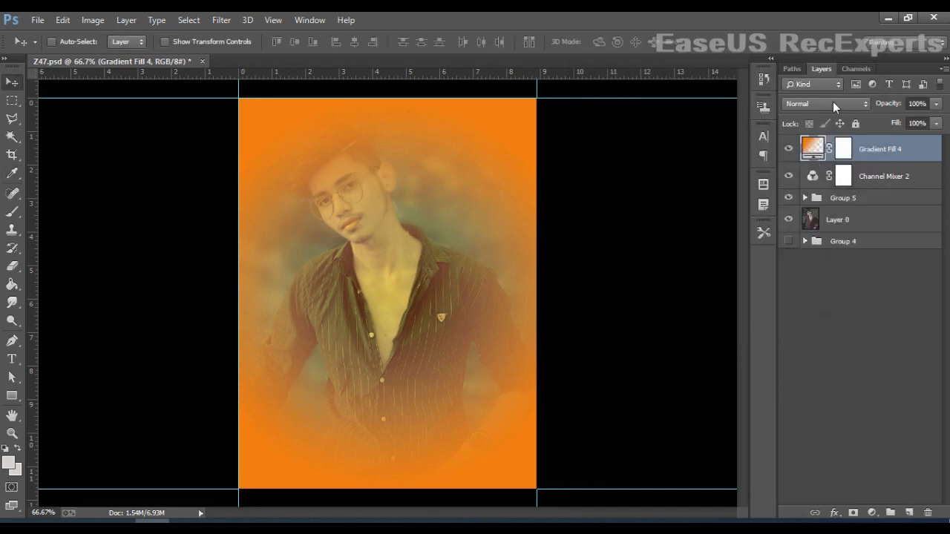
Set Gradient Fill 4's blending mode to Color and compare the portrait with and without it
{"action": "left_click", "coordinate": [833, 101]}
{"action": "left_click", "coordinate": [829, 453]}
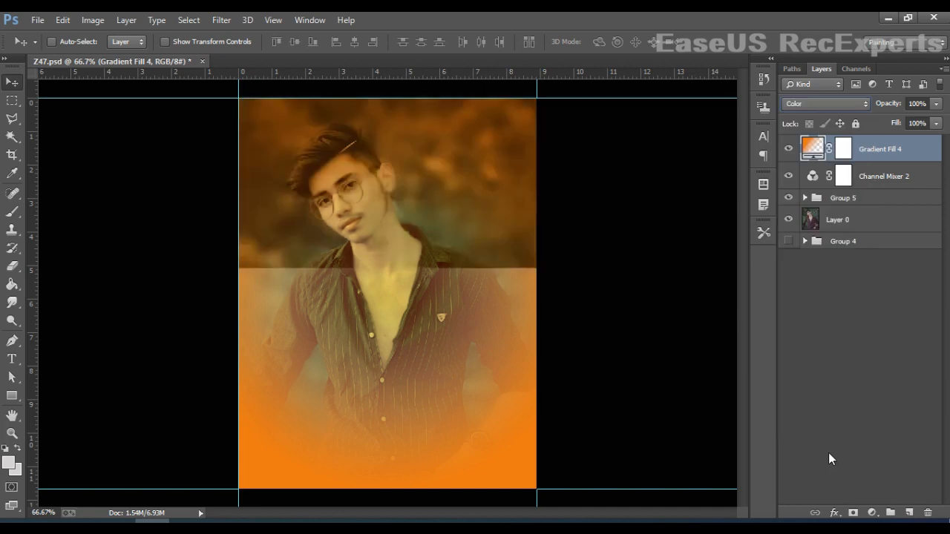
{"action": "left_click", "coordinate": [789, 151]}
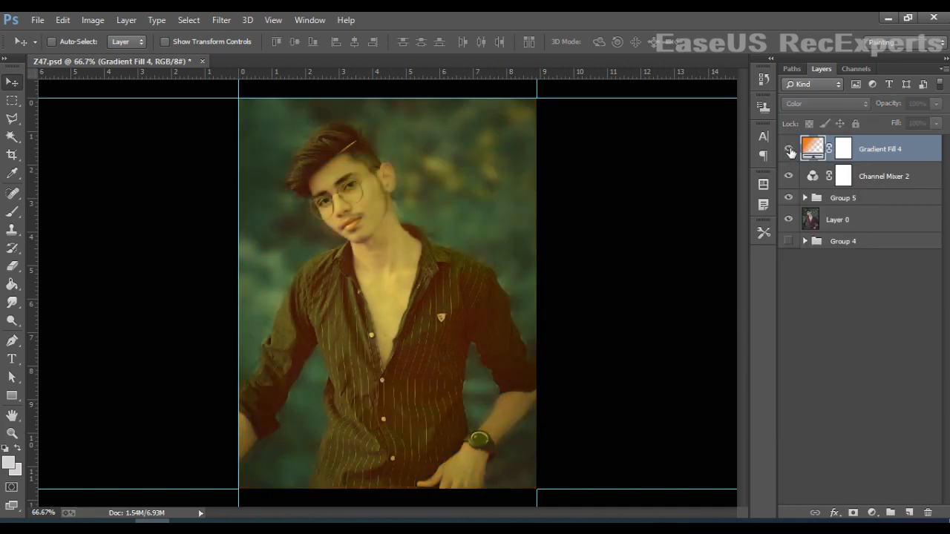
{"action": "left_click", "coordinate": [789, 151]}
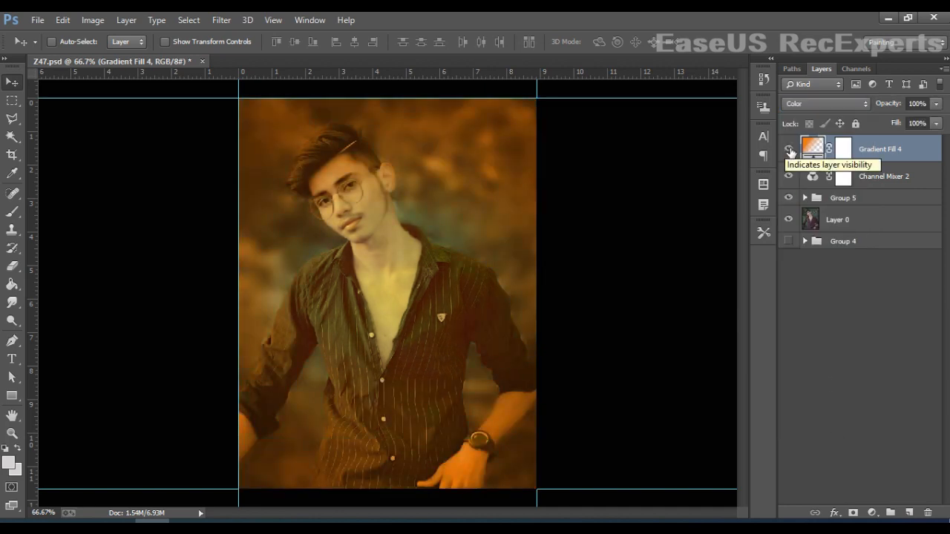
Review Gradient Fill 4's settings and compare the portrait with and without Gradient Fill 4 and Channel Mixer 2
{"action": "double_click", "coordinate": [812, 147]}
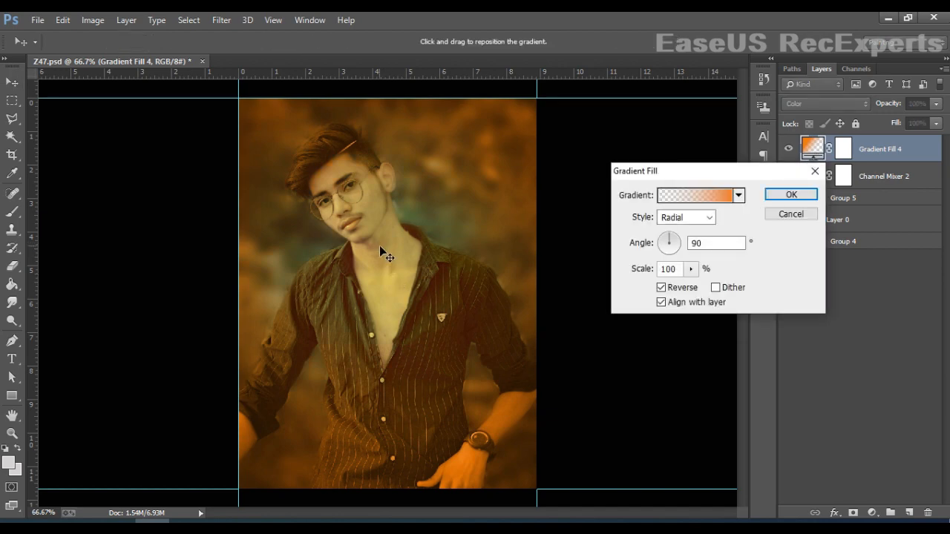
{"action": "left_click", "coordinate": [787, 194]}
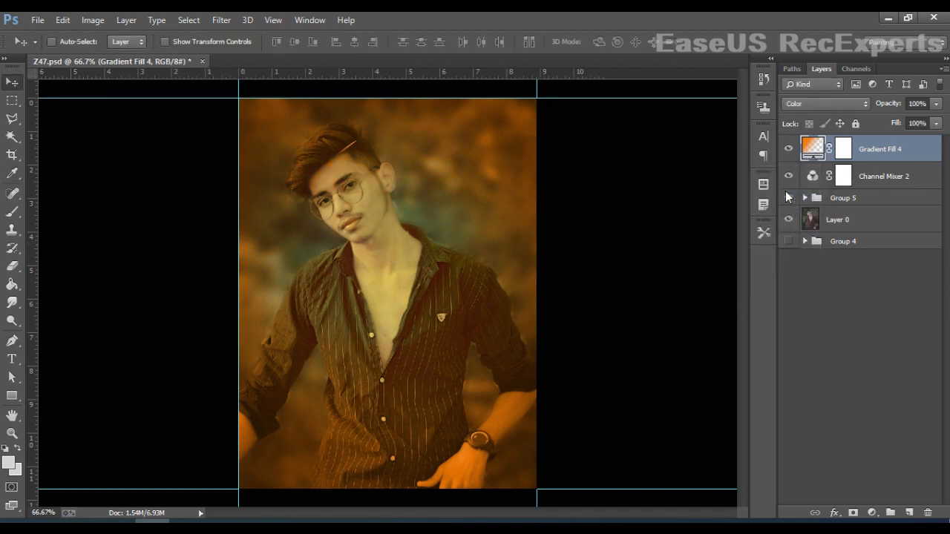
{"action": "left_click", "coordinate": [790, 150]}
{"action": "left_click", "coordinate": [815, 401]}
{"action": "left_click", "coordinate": [886, 148]}
{"action": "left_click", "coordinate": [788, 149]}
{"action": "left_click", "coordinate": [789, 149]}
{"action": "left_click", "coordinate": [788, 176]}
{"action": "left_click", "coordinate": [788, 176]}
Add a second gradient fill layer above Gradient Fill 4, using the Linear style at a 90° angle
{"action": "left_click", "coordinate": [871, 513]}
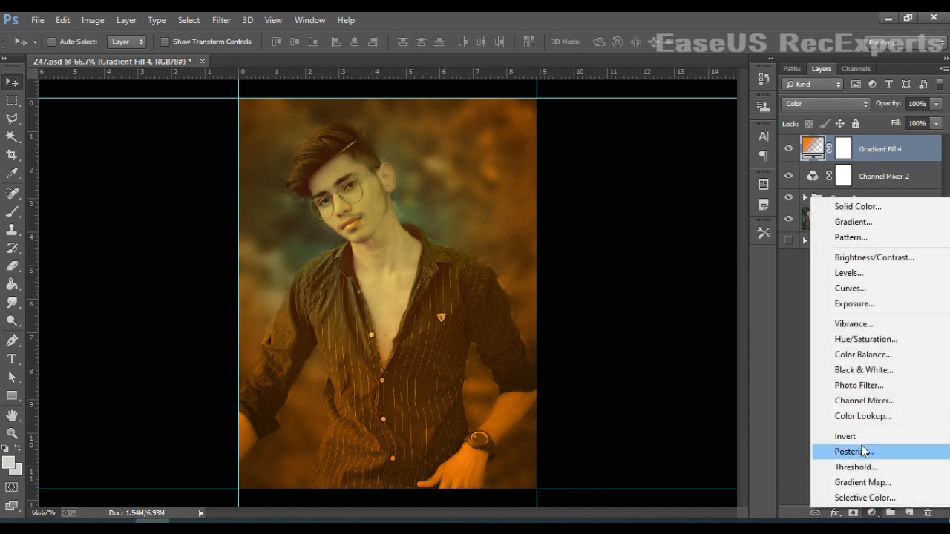
{"action": "left_click", "coordinate": [853, 222]}
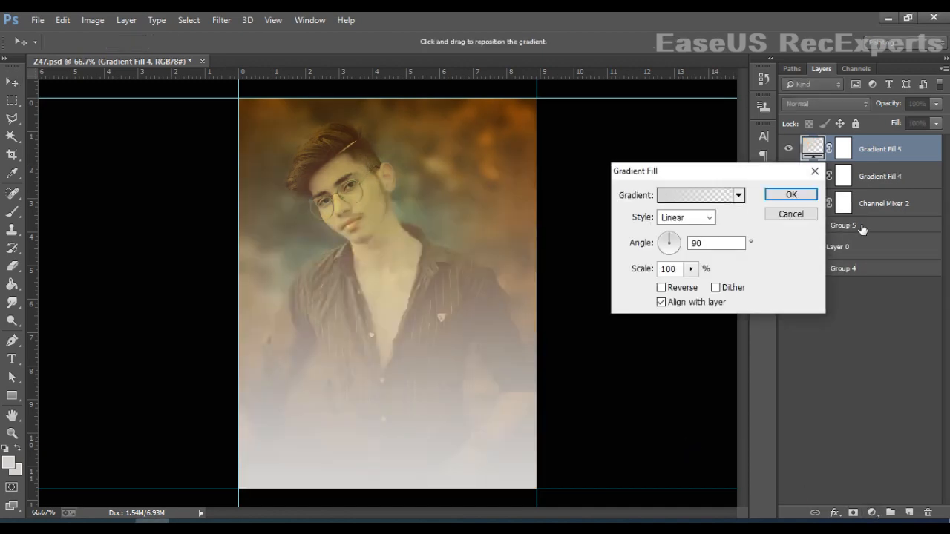
{"action": "left_click", "coordinate": [717, 197]}
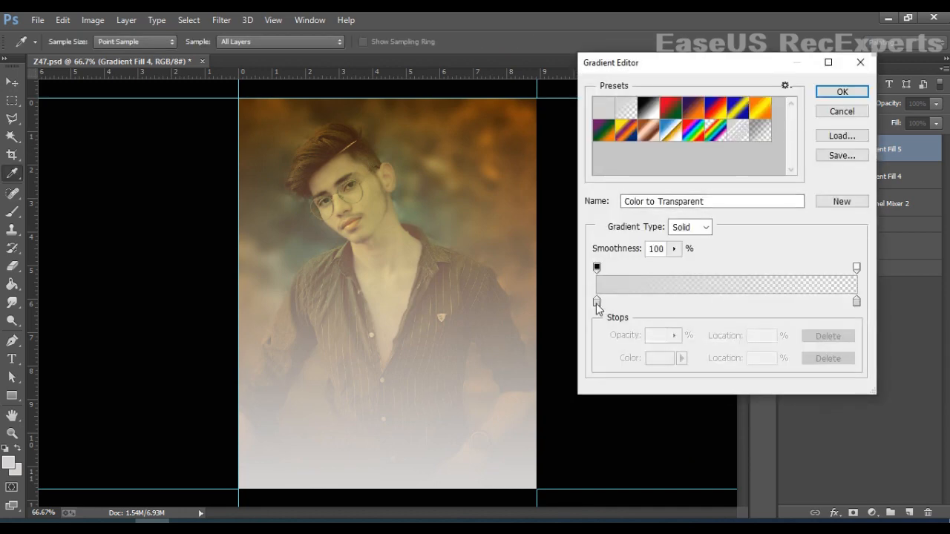
{"action": "left_click", "coordinate": [862, 65]}
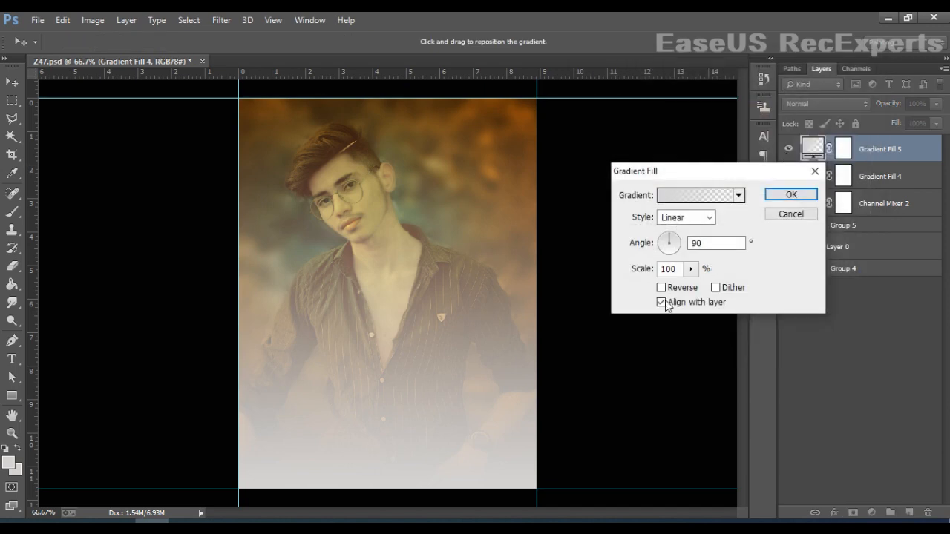
{"action": "left_click", "coordinate": [670, 289]}
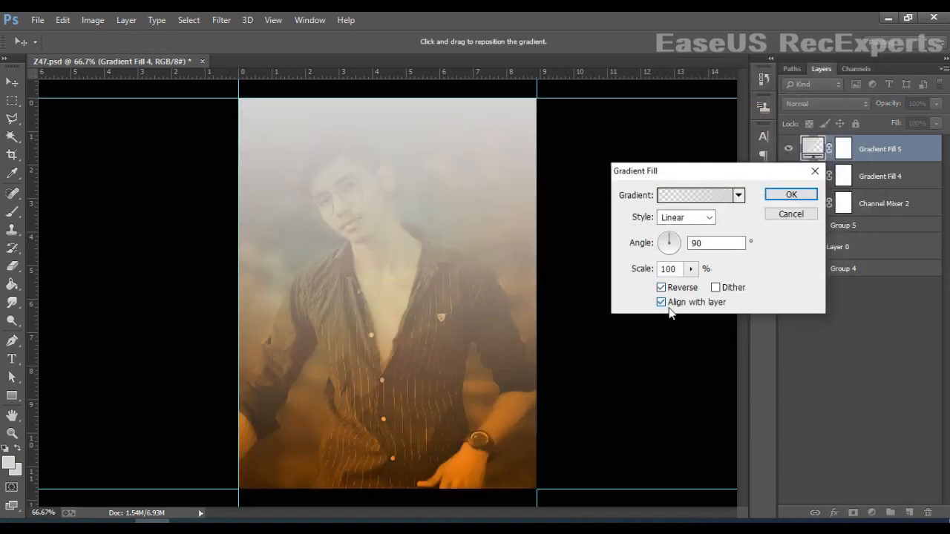
{"action": "left_click", "coordinate": [665, 295]}
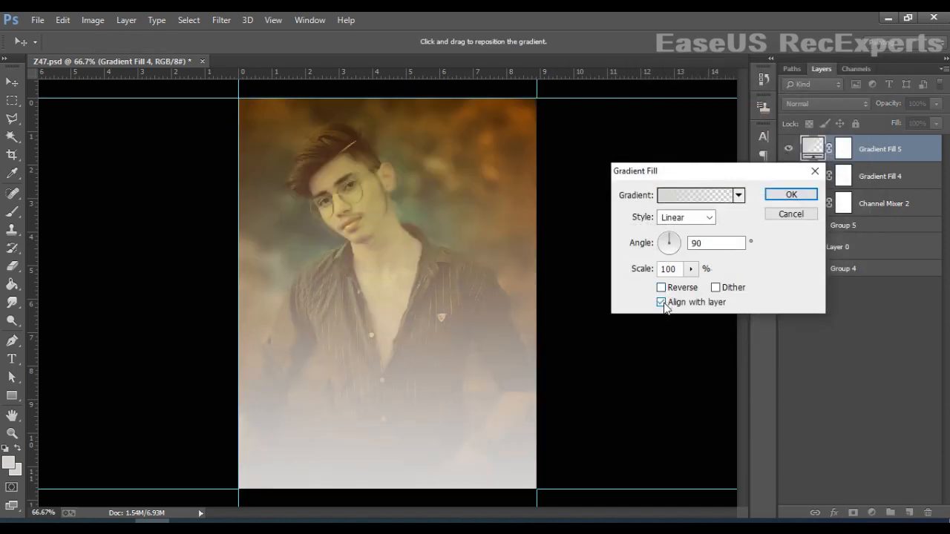
Set the starting colour stop of Gradient Fill 5's gradient to black 000000
{"action": "left_click", "coordinate": [718, 199]}
{"action": "left_click", "coordinate": [596, 302]}
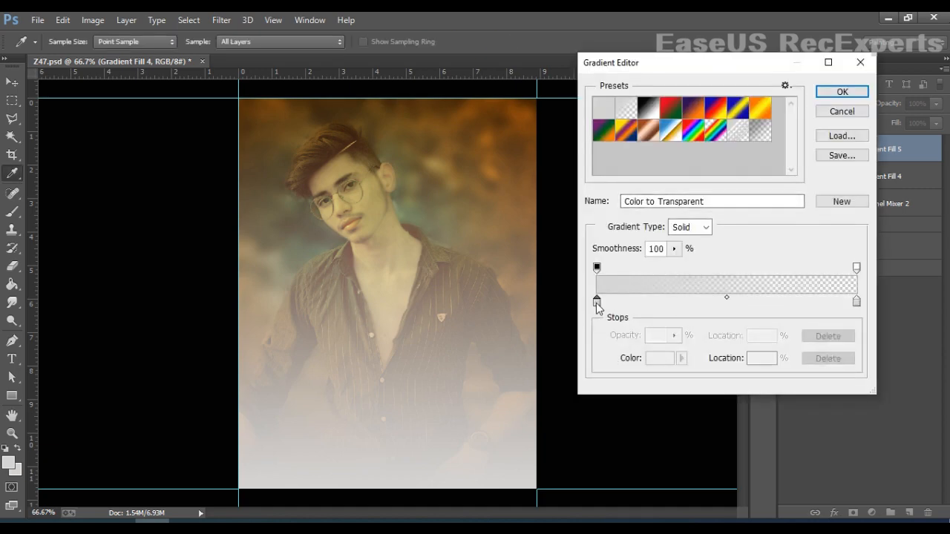
{"action": "double_click", "coordinate": [597, 302]}
{"action": "left_click_drag", "start_coordinate": [673, 440], "coordinate": [575, 494]}
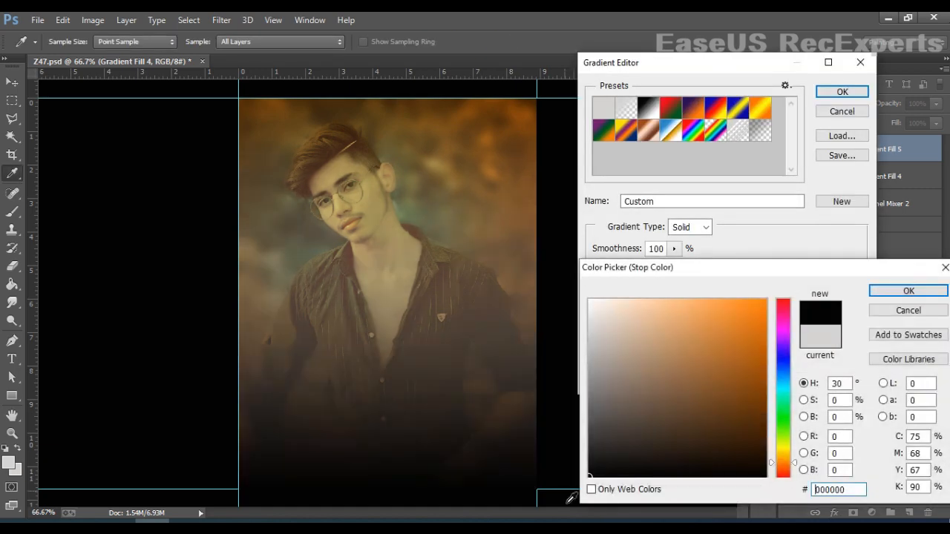
{"action": "left_click", "coordinate": [875, 294]}
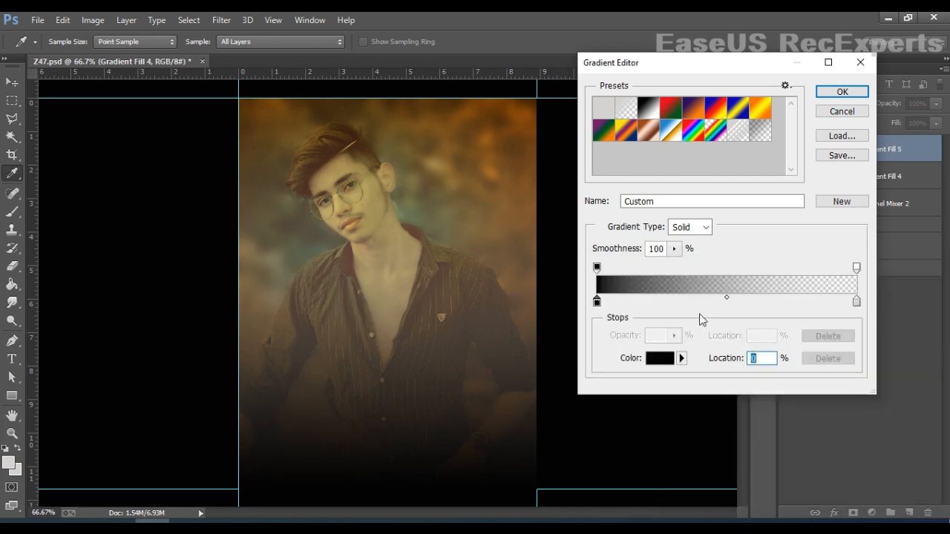
Add black colour stops at 32% and 42% to Gradient Fill 5's gradient and apply the fill
{"action": "left_click_drag", "start_coordinate": [609, 305], "coordinate": [681, 303]}
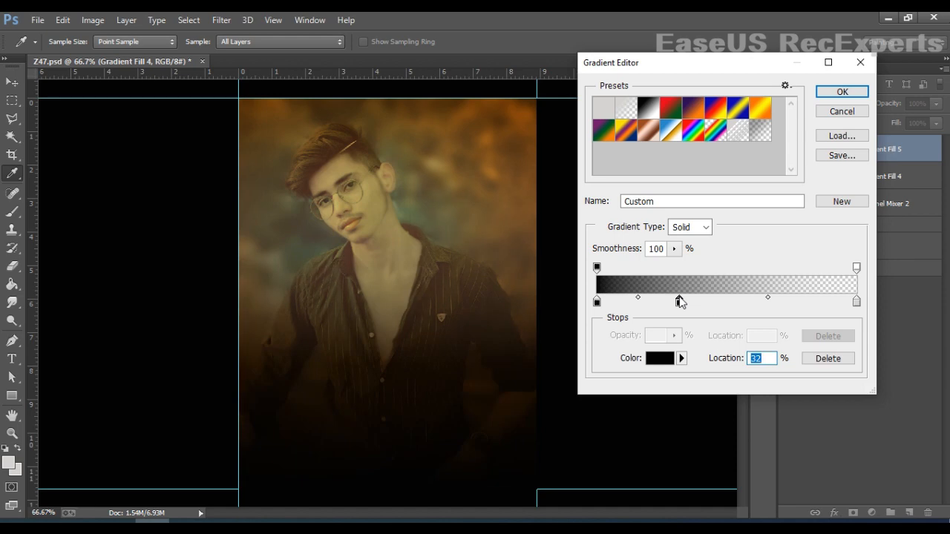
{"action": "double_click", "coordinate": [679, 304]}
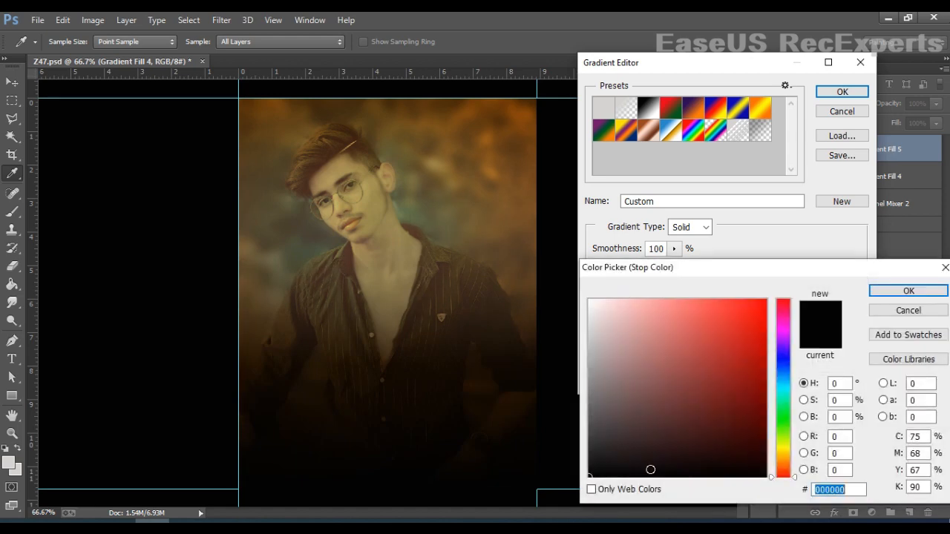
{"action": "left_click", "coordinate": [909, 291]}
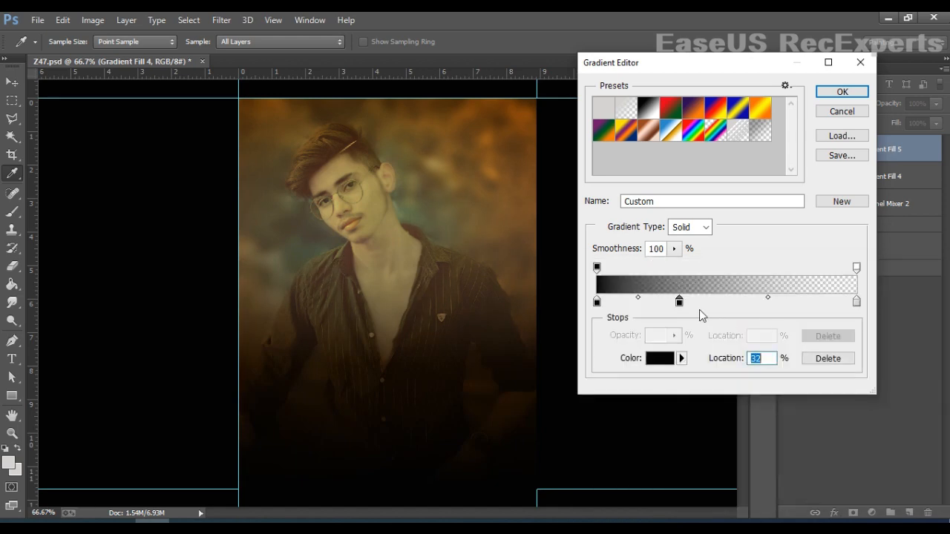
{"action": "left_click_drag", "start_coordinate": [689, 304], "coordinate": [707, 306]}
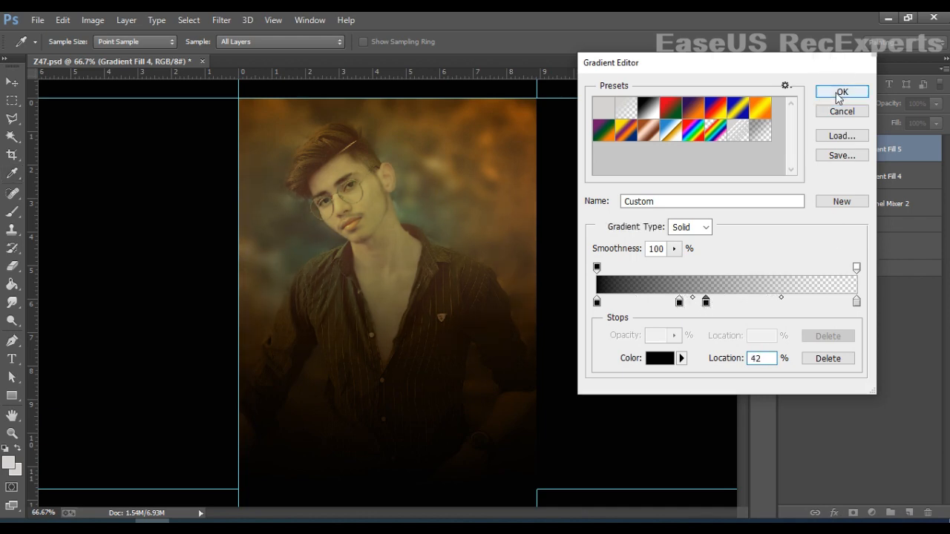
{"action": "left_click", "coordinate": [842, 93]}
{"action": "left_click", "coordinate": [810, 194]}
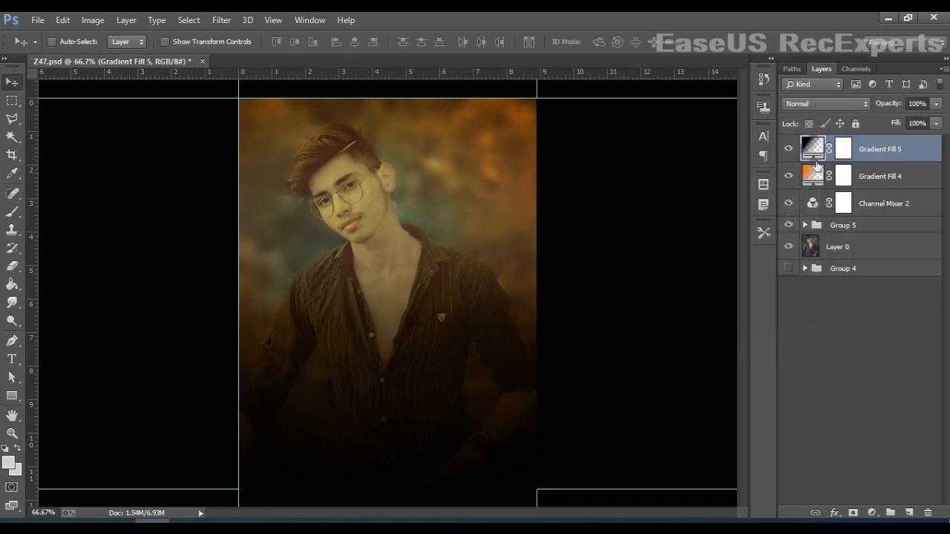
Compare the portrait with and without Gradient Fill 5
{"action": "left_click", "coordinate": [788, 149]}
{"action": "left_click", "coordinate": [788, 150]}
{"action": "left_click", "coordinate": [788, 149]}
{"action": "left_click", "coordinate": [792, 151]}
{"action": "left_click", "coordinate": [788, 149]}
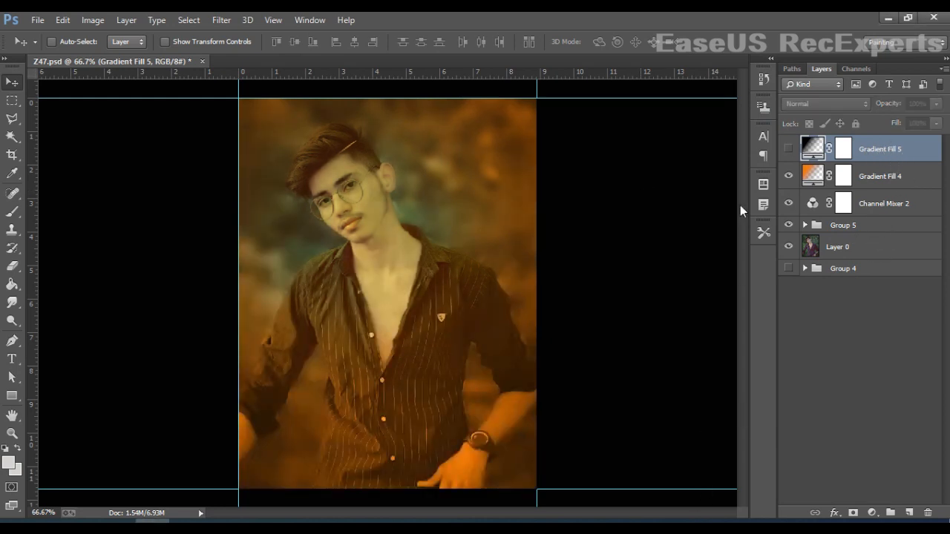
{"action": "left_click", "coordinate": [791, 152]}
{"action": "left_click", "coordinate": [791, 153]}
{"action": "left_click", "coordinate": [791, 153]}
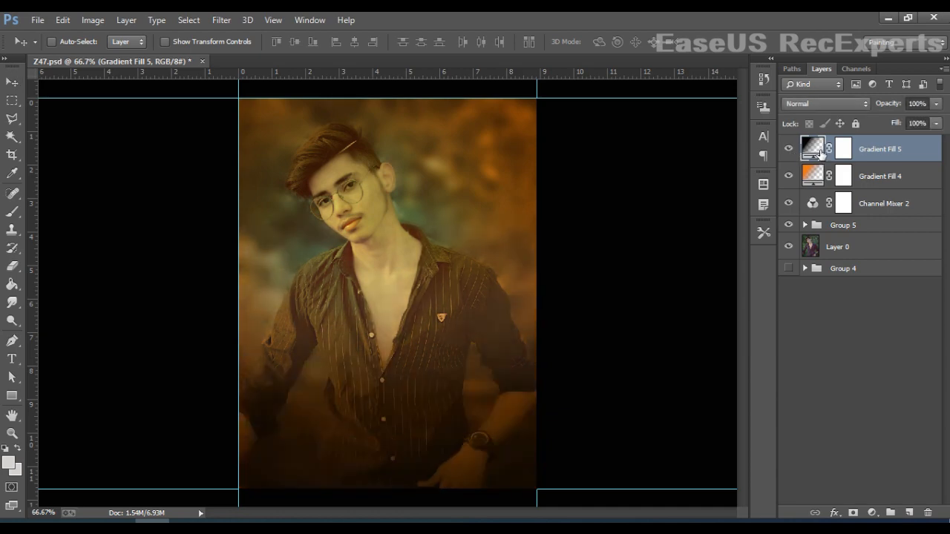
Review Gradient Fill 5's settings and gradient presets, and check its effect on the portrait once more
{"action": "double_click", "coordinate": [818, 152]}
{"action": "left_click", "coordinate": [738, 195]}
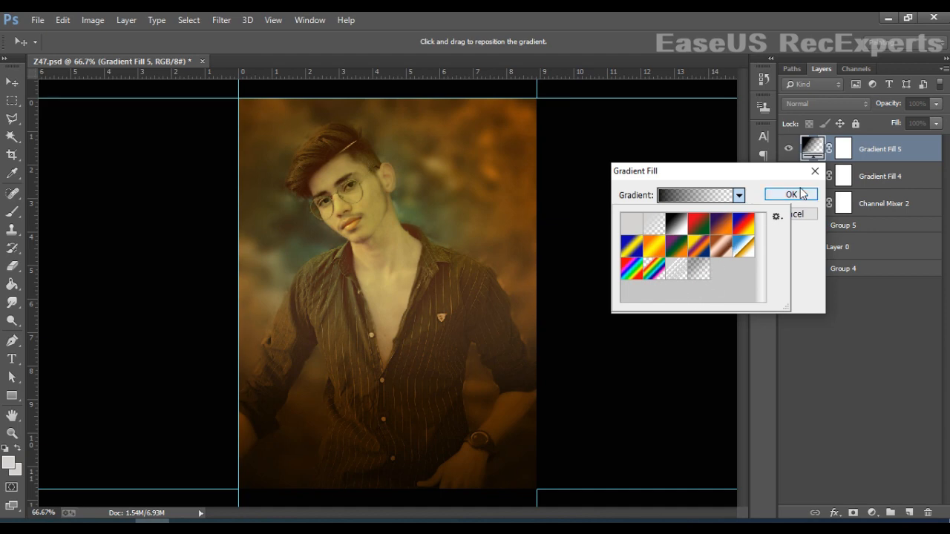
{"action": "left_click", "coordinate": [814, 170]}
{"action": "left_click", "coordinate": [815, 171]}
{"action": "left_click", "coordinate": [789, 149]}
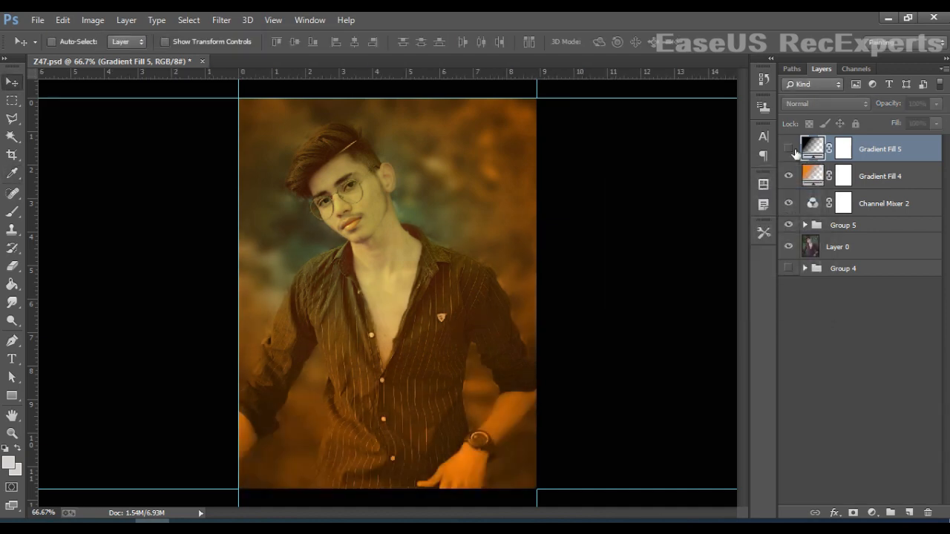
{"action": "left_click", "coordinate": [789, 149]}
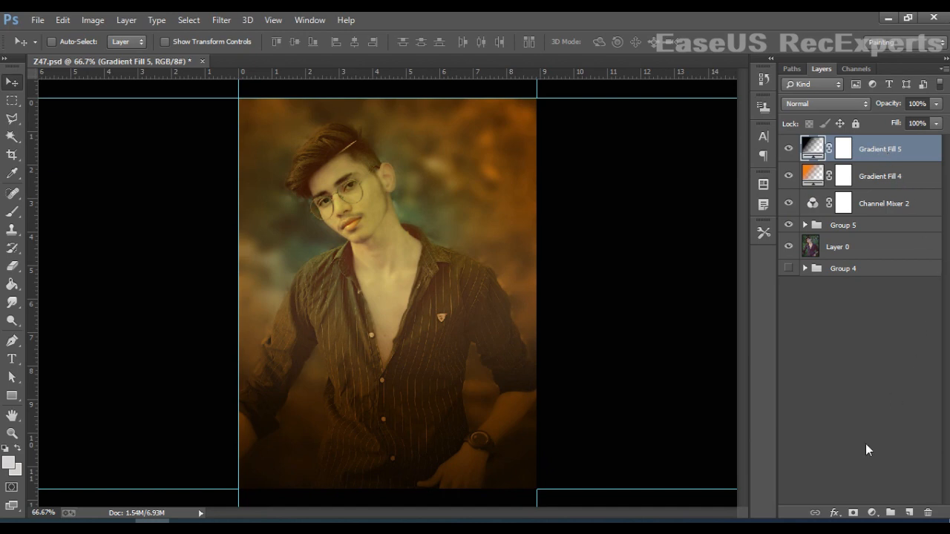
Add a gradient fill layer above Gradient Fill 5, fading from black 000000 to transparent in Linear style at 90°
{"action": "left_click", "coordinate": [869, 513]}
{"action": "left_click", "coordinate": [906, 221]}
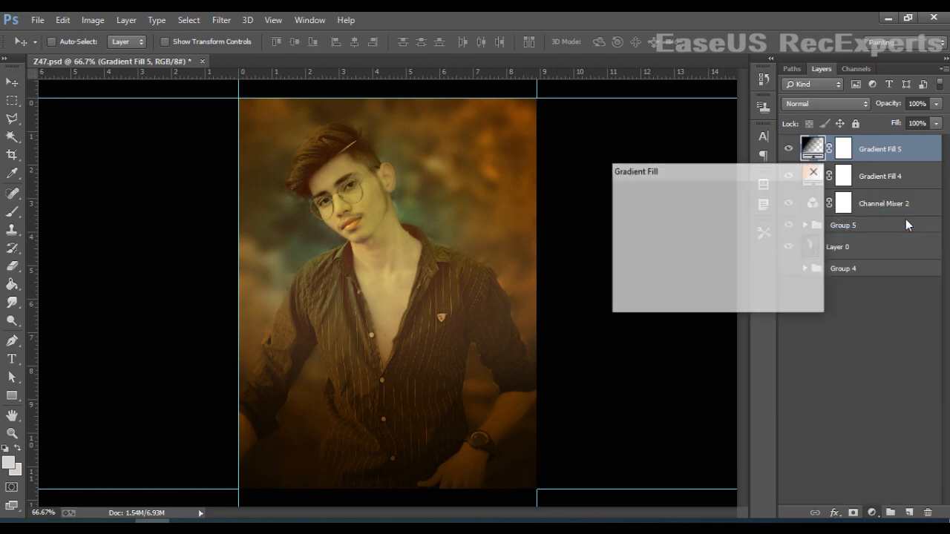
{"action": "left_click", "coordinate": [707, 206]}
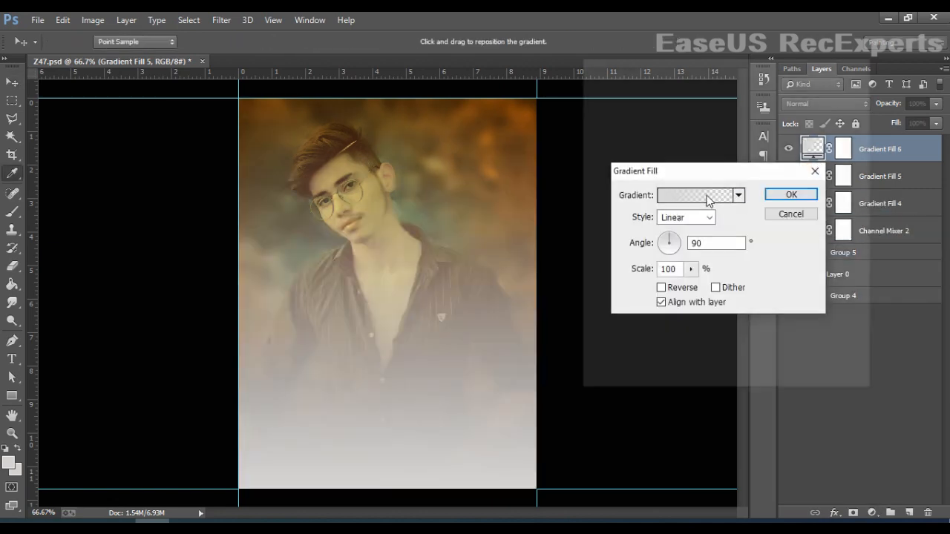
{"action": "left_click", "coordinate": [597, 302]}
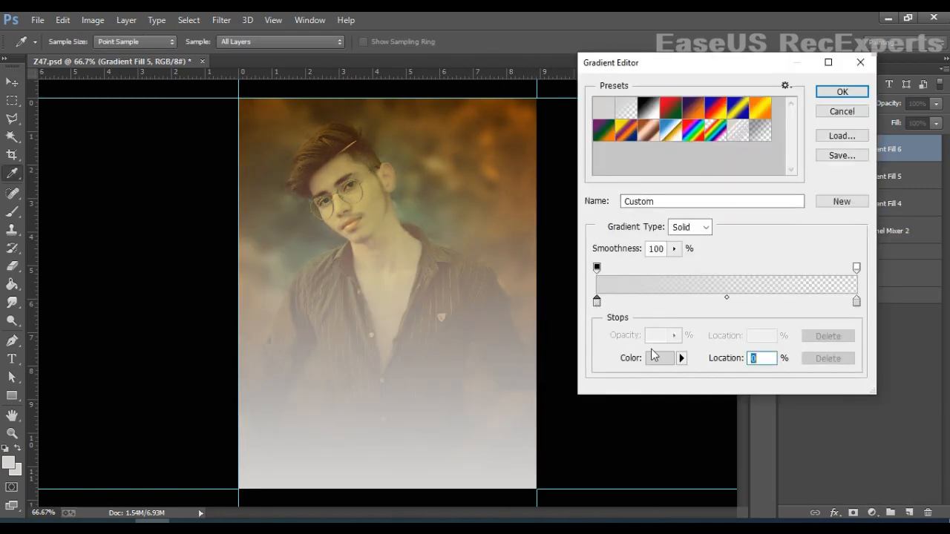
{"action": "double_click", "coordinate": [597, 303]}
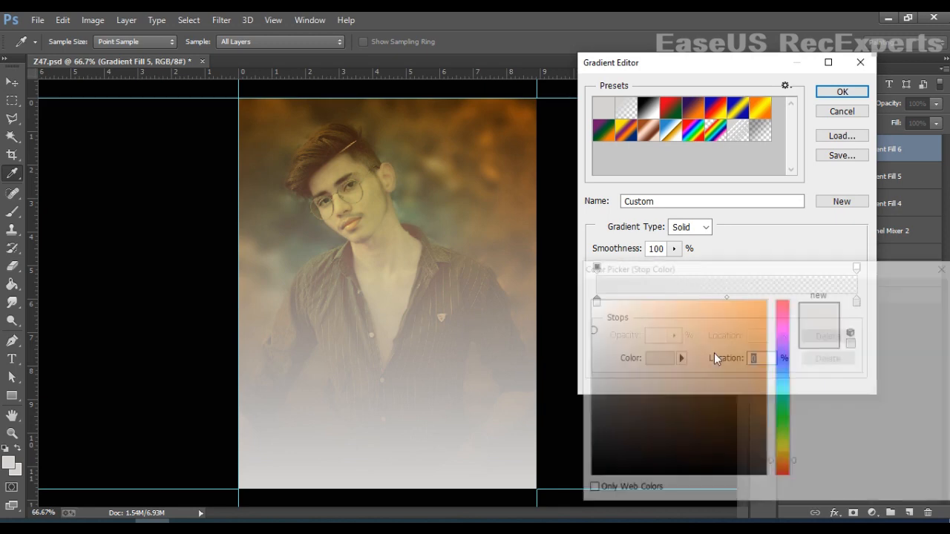
{"action": "left_click_drag", "start_coordinate": [670, 473], "coordinate": [578, 497]}
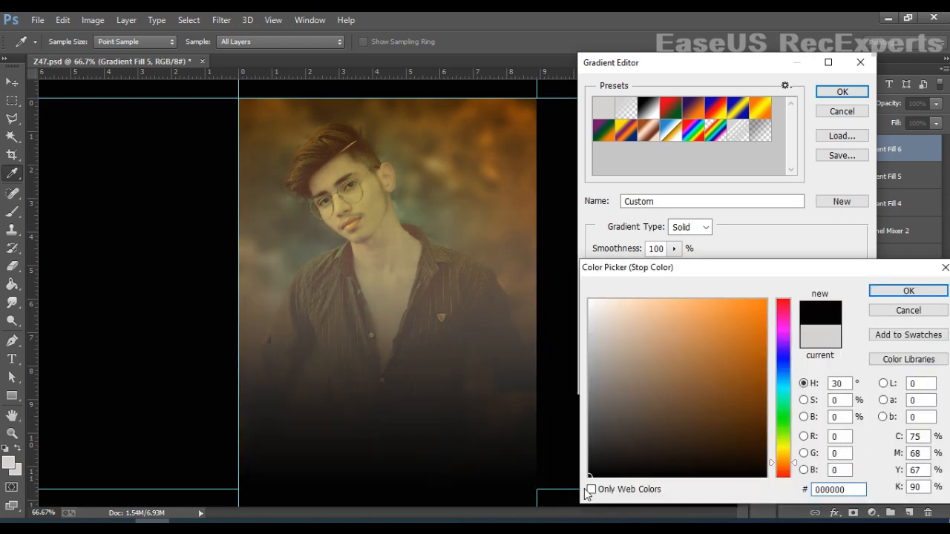
{"action": "left_click", "coordinate": [912, 291]}
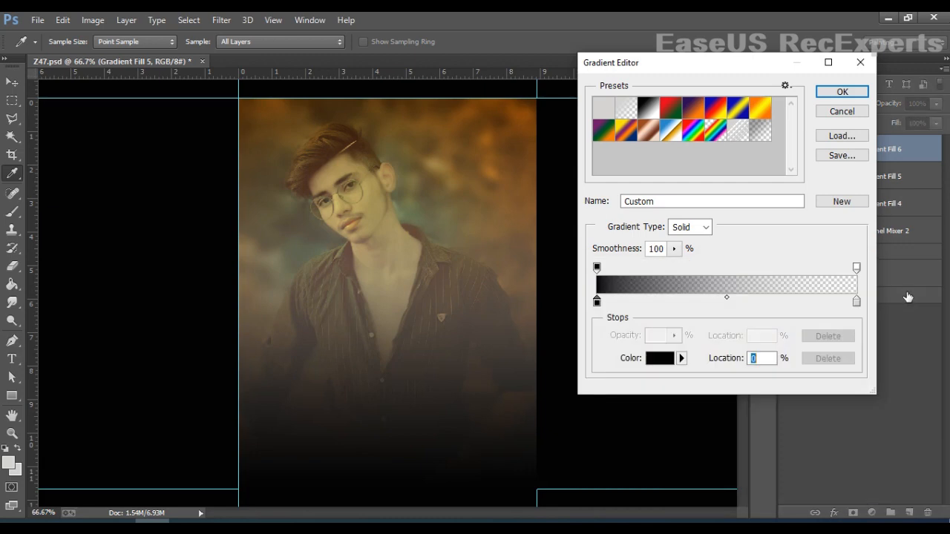
{"action": "left_click", "coordinate": [841, 92]}
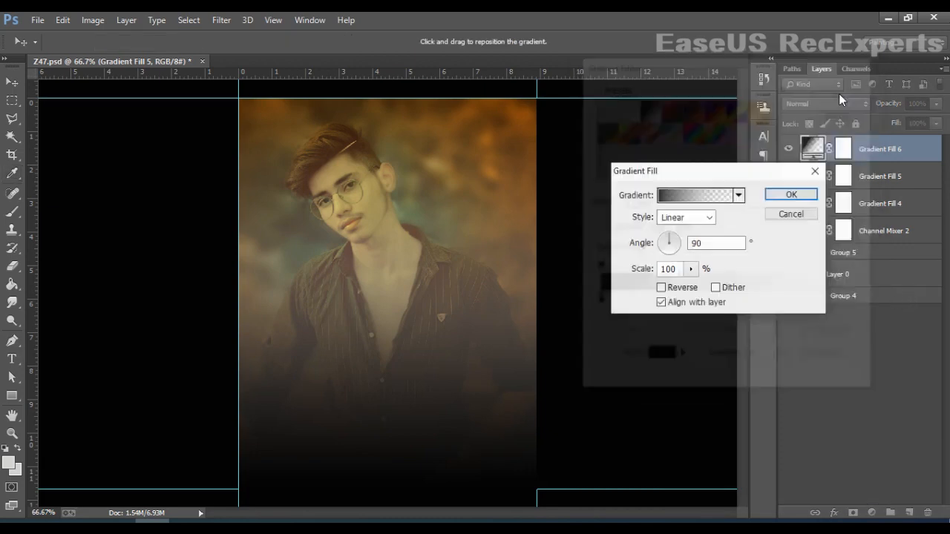
{"action": "left_click", "coordinate": [791, 194]}
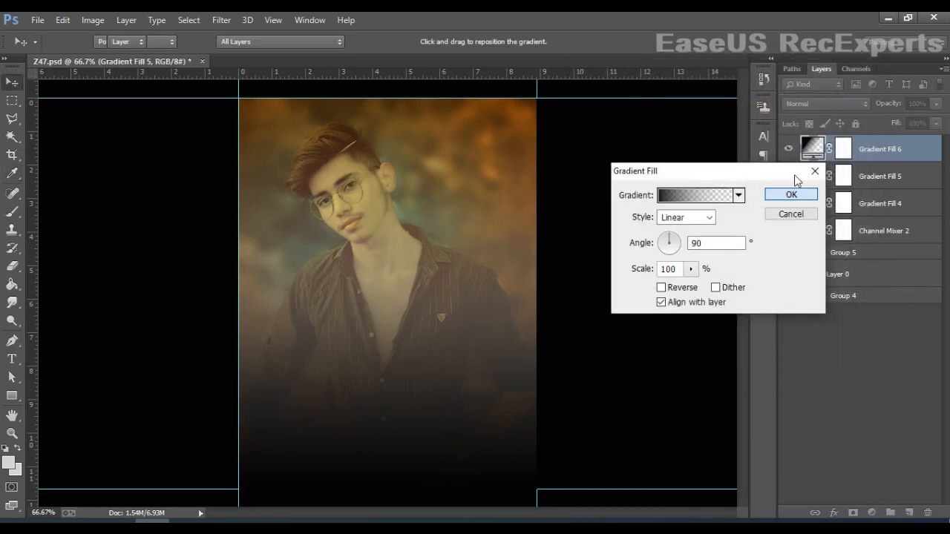
Compare the portrait with and without Gradient Fill 6
{"action": "left_click", "coordinate": [789, 150]}
{"action": "left_click", "coordinate": [791, 151]}
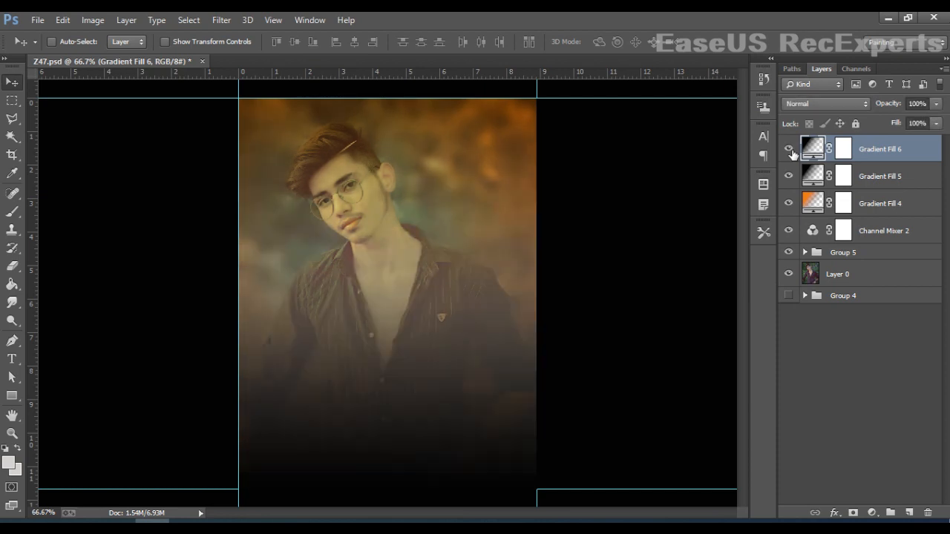
{"action": "left_click", "coordinate": [789, 150]}
{"action": "left_click", "coordinate": [789, 150]}
Nudge Gradient Fill 6's gradient slightly on the canvas, apply it and check its effect on the portrait
{"action": "double_click", "coordinate": [817, 149]}
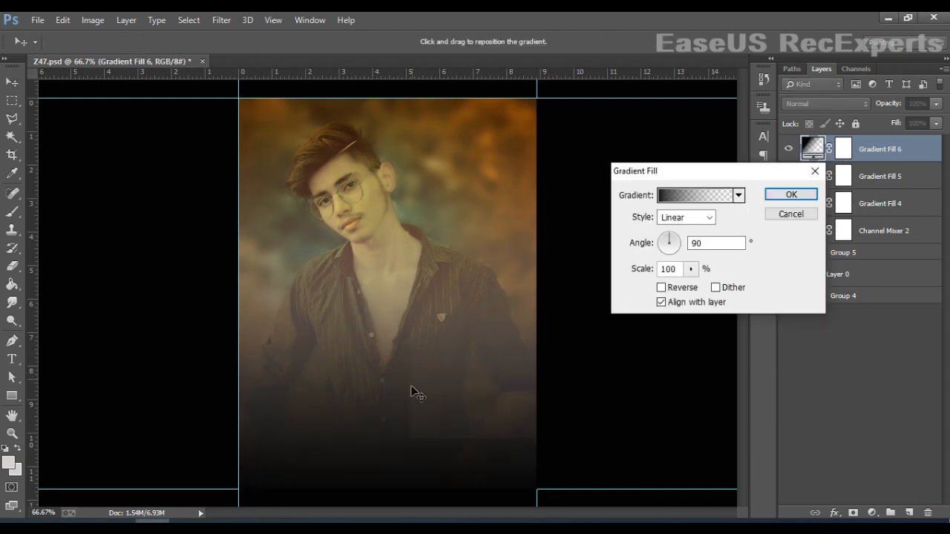
{"action": "left_click_drag", "start_coordinate": [413, 391], "coordinate": [412, 389]}
{"action": "left_click", "coordinate": [803, 198]}
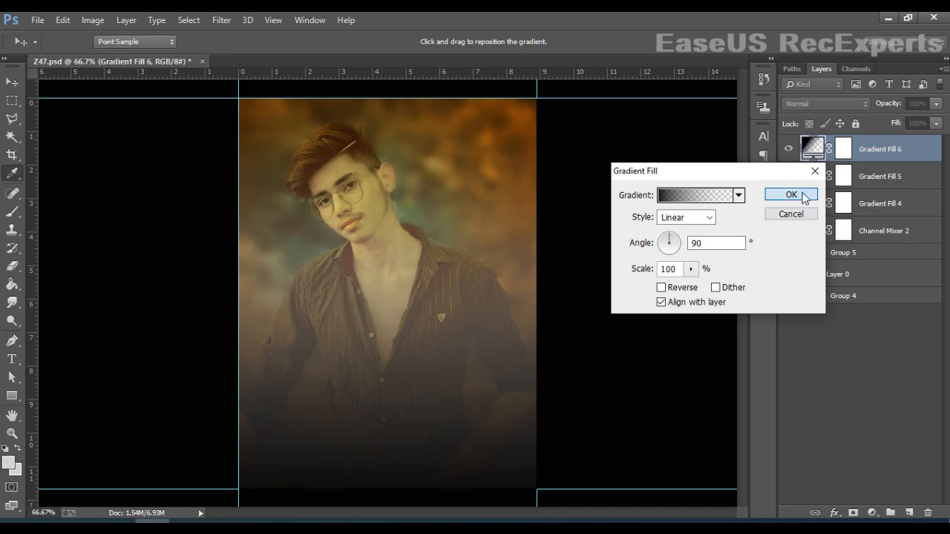
{"action": "left_click", "coordinate": [789, 148]}
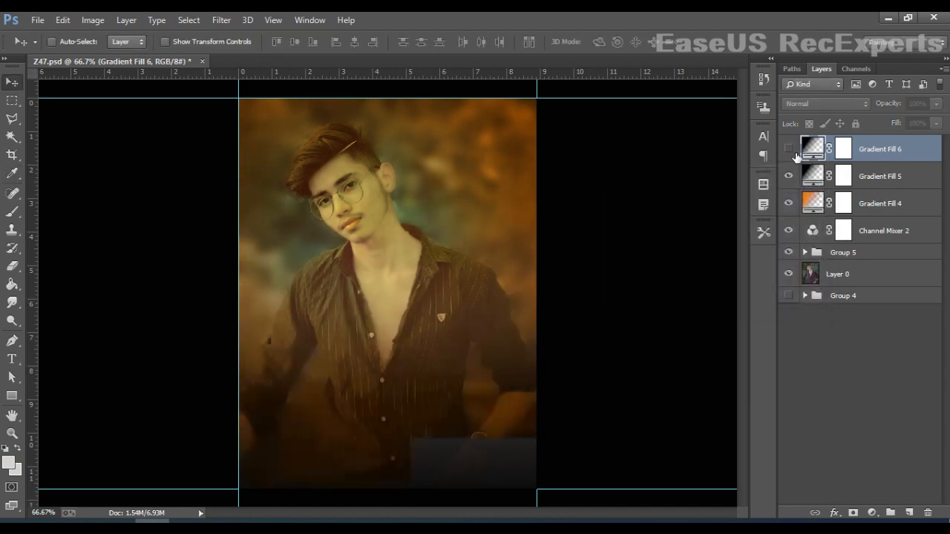
{"action": "left_click", "coordinate": [788, 149]}
Reselect Gradient Fill 6 and compare the portrait with the layer hidden and shown
{"action": "left_click", "coordinate": [856, 410]}
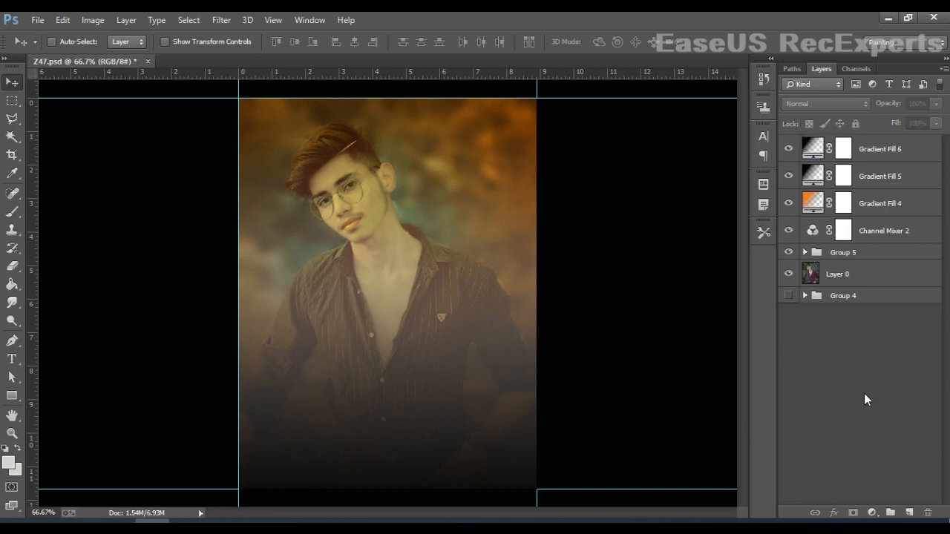
{"action": "left_click", "coordinate": [869, 151]}
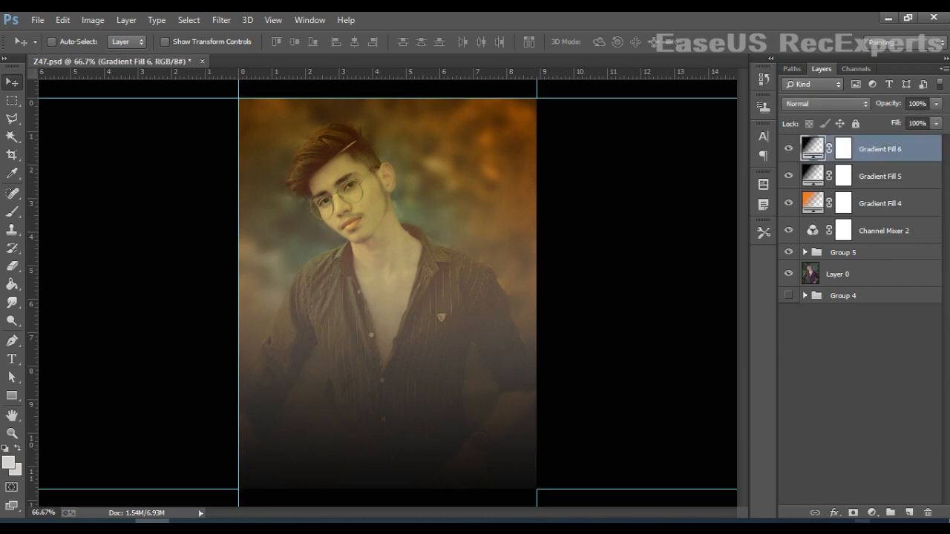
{"action": "left_click", "coordinate": [840, 420]}
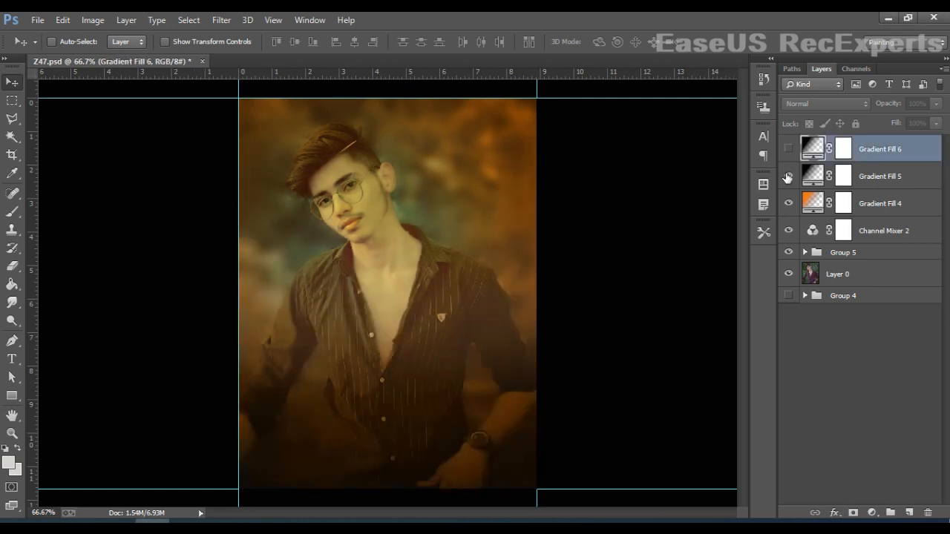
{"action": "left_click", "coordinate": [797, 152]}
{"action": "left_click", "coordinate": [789, 150]}
{"action": "left_click", "coordinate": [789, 149]}
{"action": "left_click", "coordinate": [789, 149]}
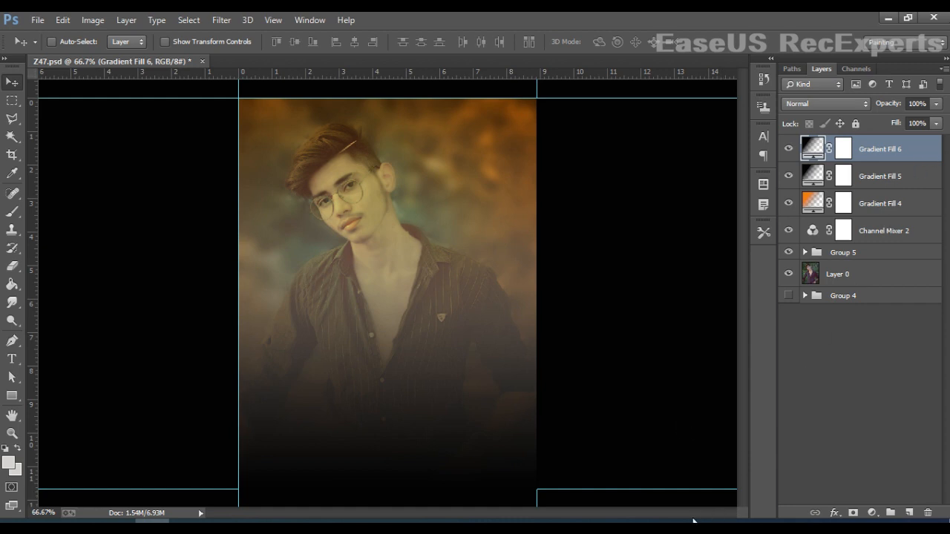
Add a green 72 pt Showcard Gothic text with the title MR and the person's name across the lower chest of the portrait
{"action": "left_click", "coordinate": [12, 360]}
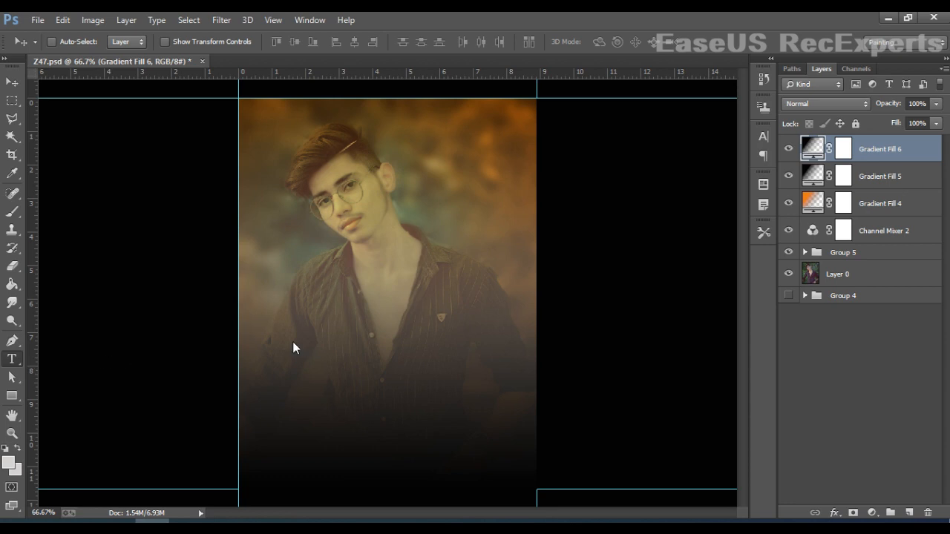
{"action": "left_click", "coordinate": [257, 370]}
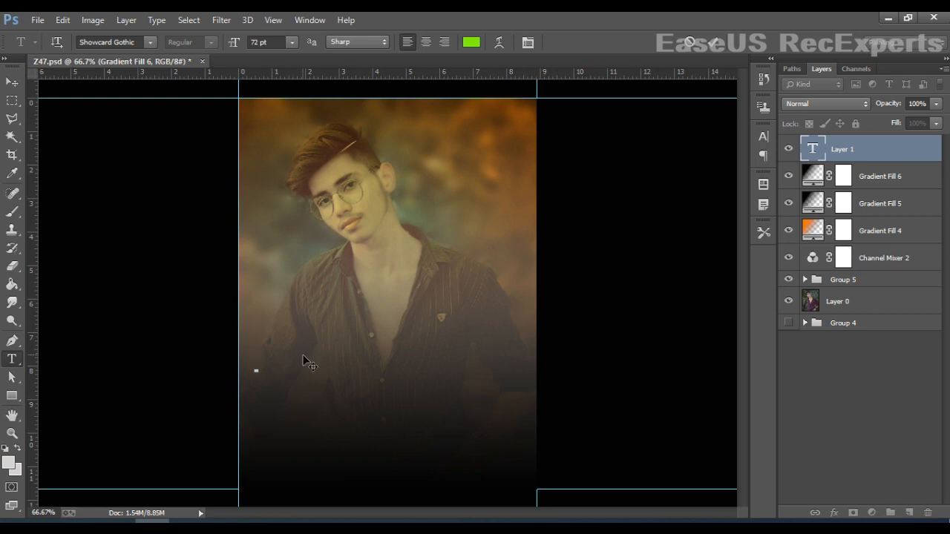
{"action": "type", "text": "MR"}
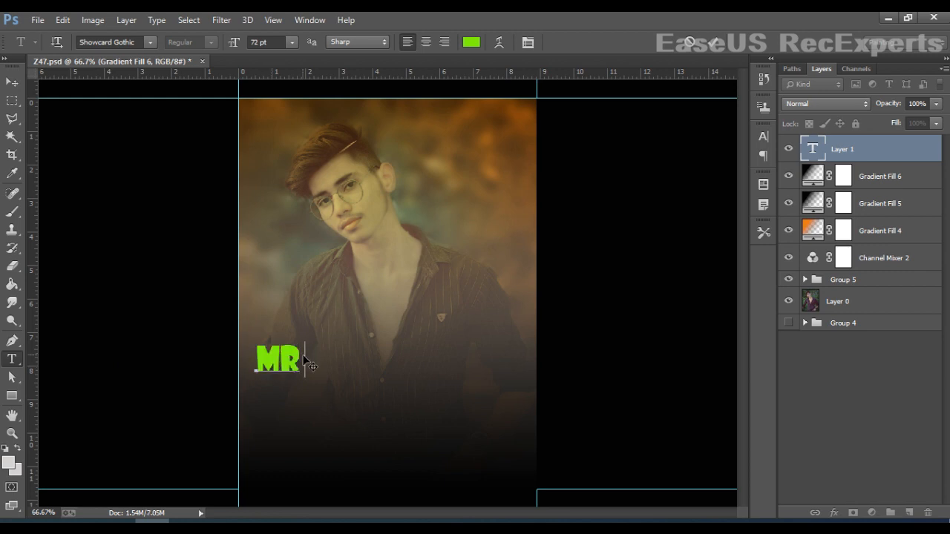
{"action": "type", "text": ".EK"}
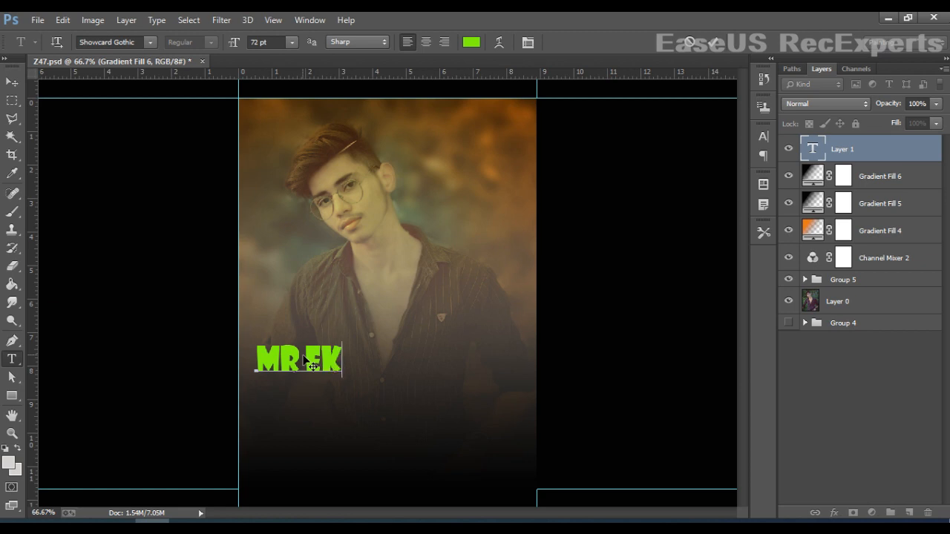
{"action": "type", "text": "RA"}
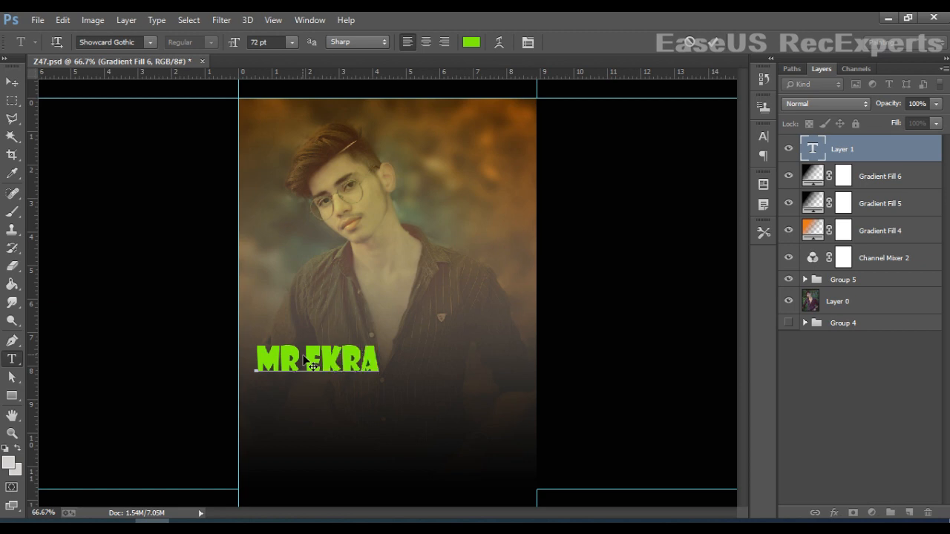
{"action": "type", "text": "M"}
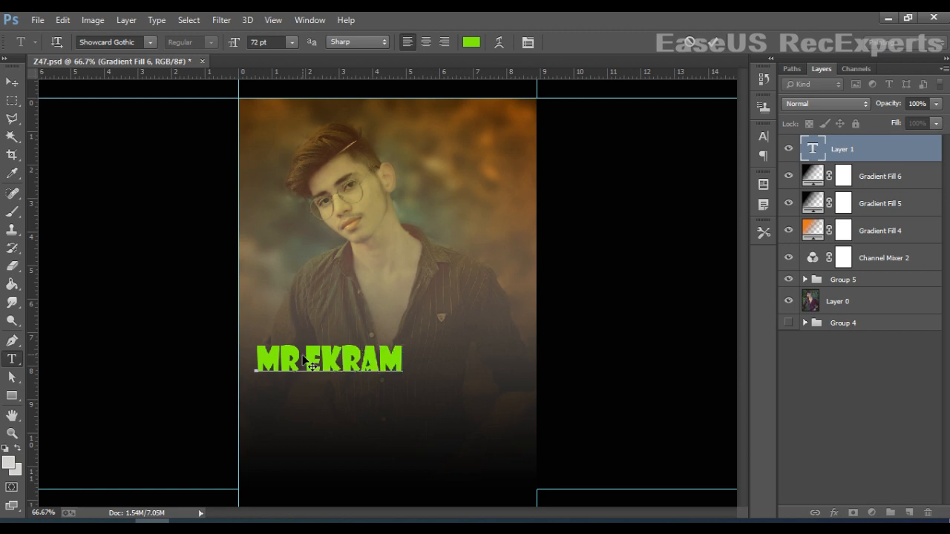
Recolour only the word MR in the name text to near-white fefffd
{"action": "left_click_drag", "start_coordinate": [301, 362], "coordinate": [252, 361]}
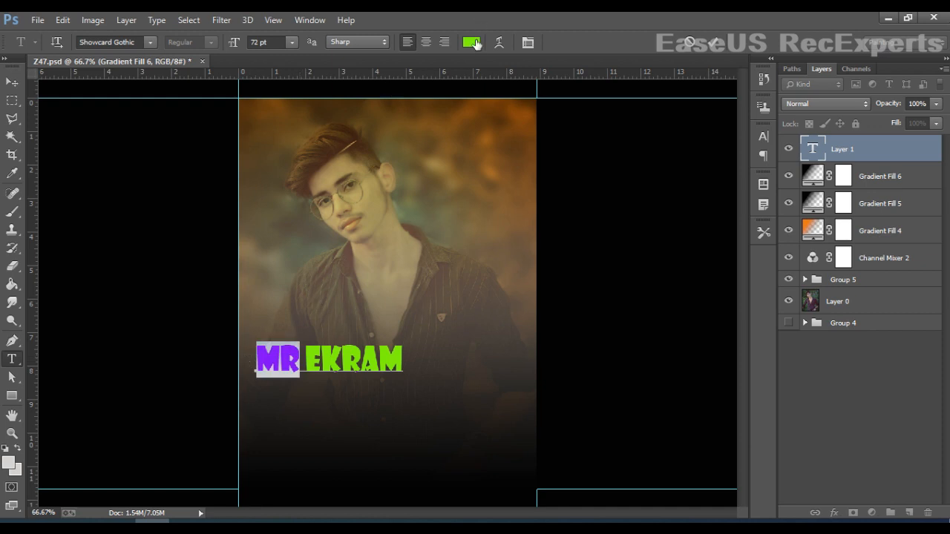
{"action": "left_click", "coordinate": [472, 42]}
{"action": "left_click_drag", "start_coordinate": [683, 367], "coordinate": [588, 489]}
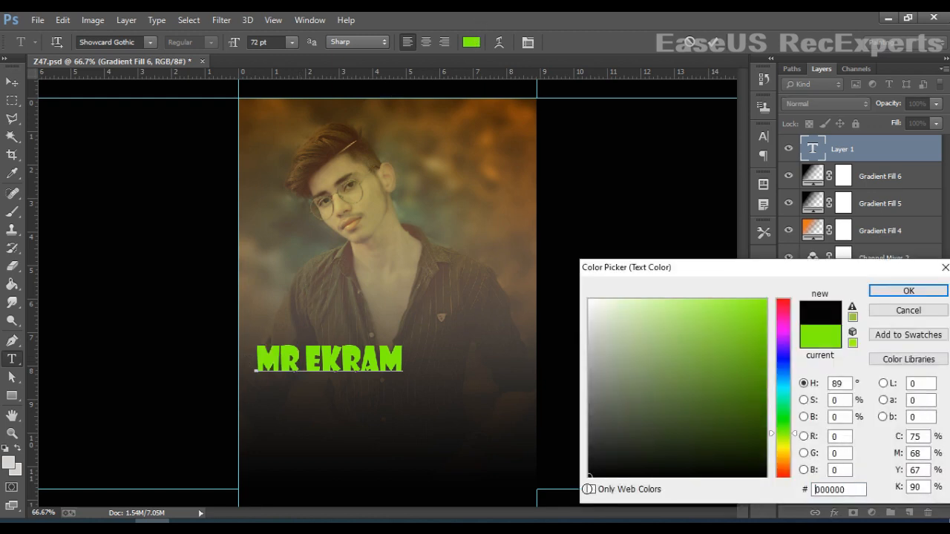
{"action": "left_click_drag", "start_coordinate": [613, 458], "coordinate": [591, 297]}
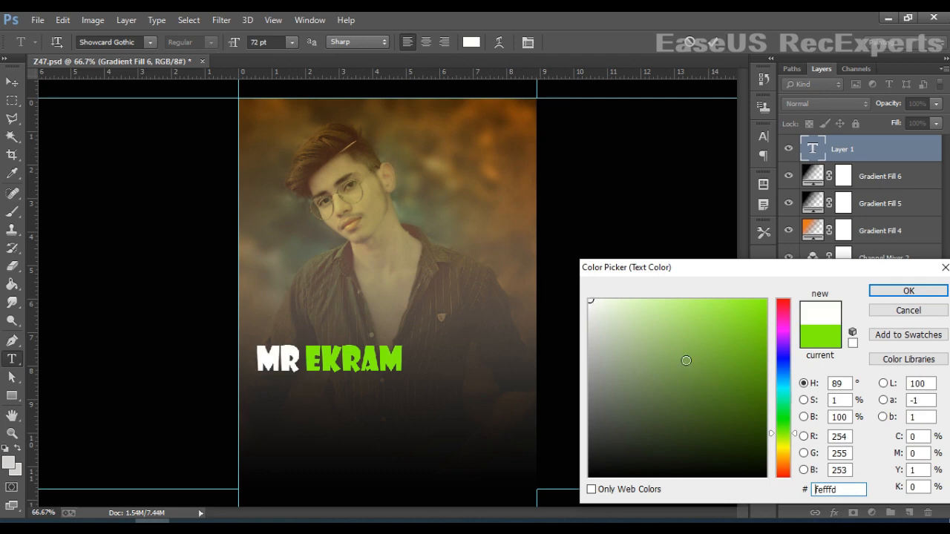
{"action": "left_click", "coordinate": [907, 290]}
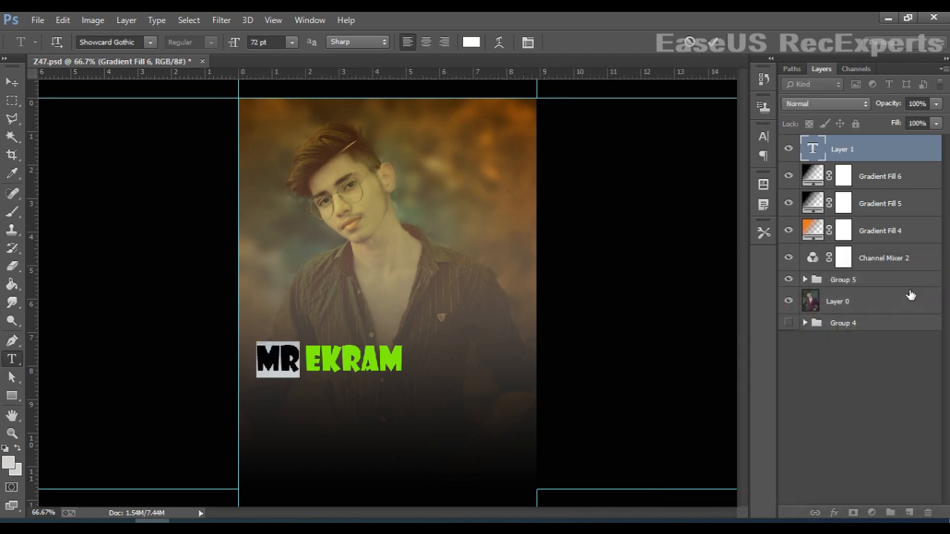
Move the name text to the dark lower part of the portrait and scale it to about 163%
{"action": "left_click", "coordinate": [12, 82]}
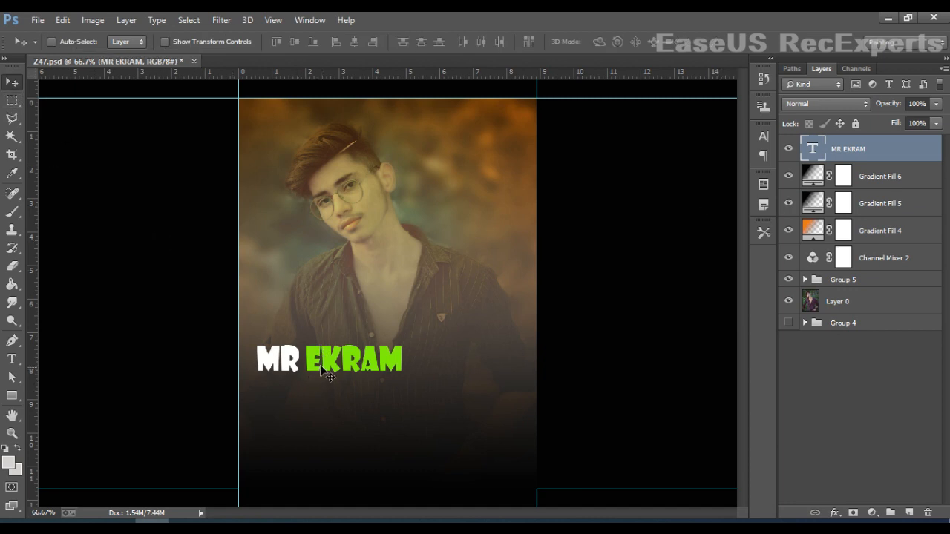
{"action": "left_click_drag", "start_coordinate": [321, 368], "coordinate": [370, 455]}
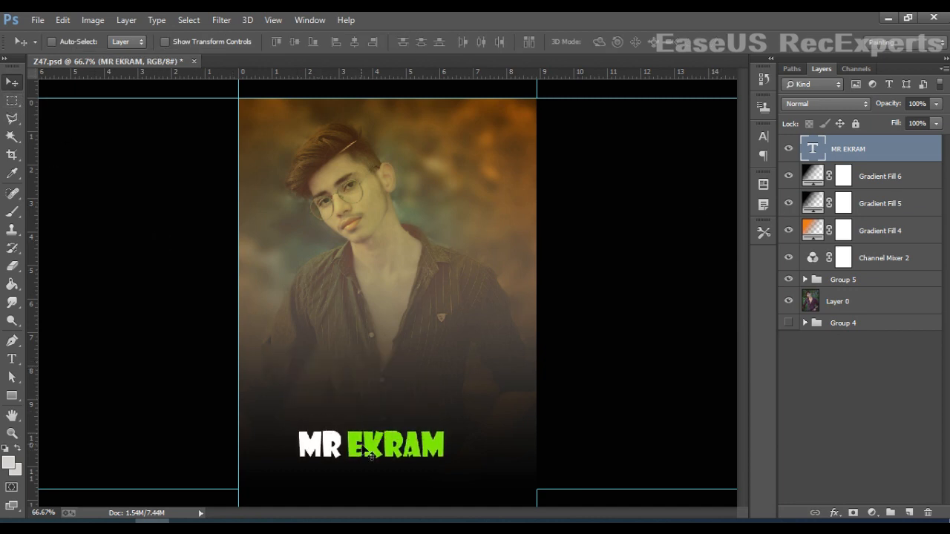
{"action": "key", "text": "ctrl+t"}
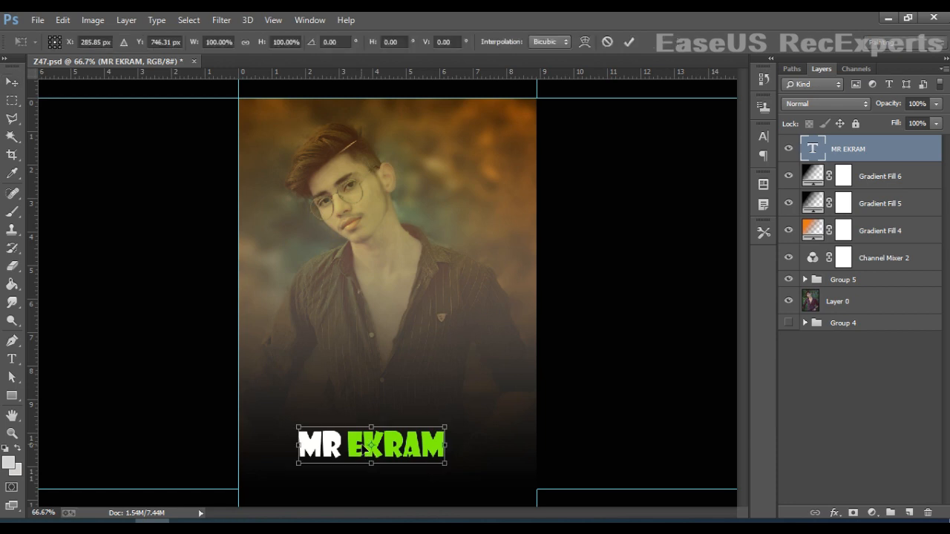
{"action": "left_click_drag", "start_coordinate": [449, 431], "coordinate": [509, 426]}
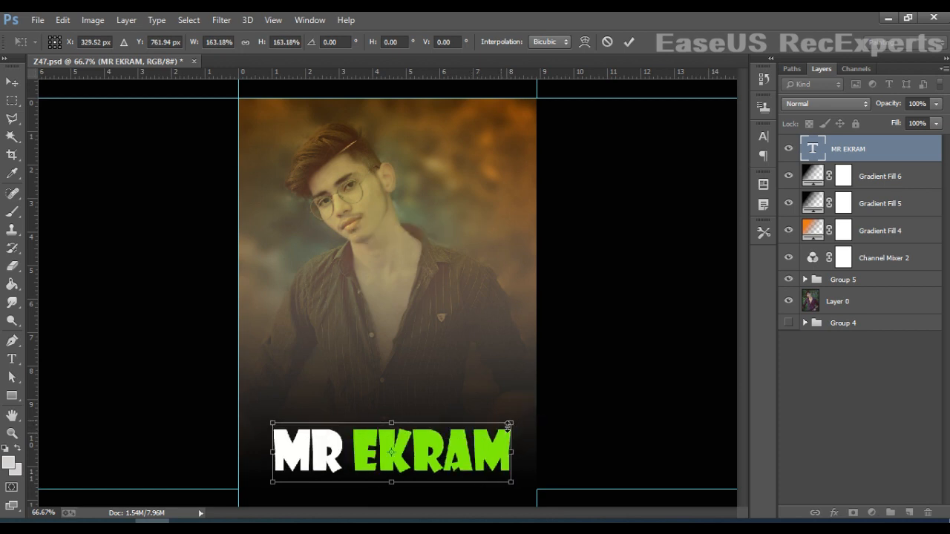
{"action": "key", "text": "Return"}
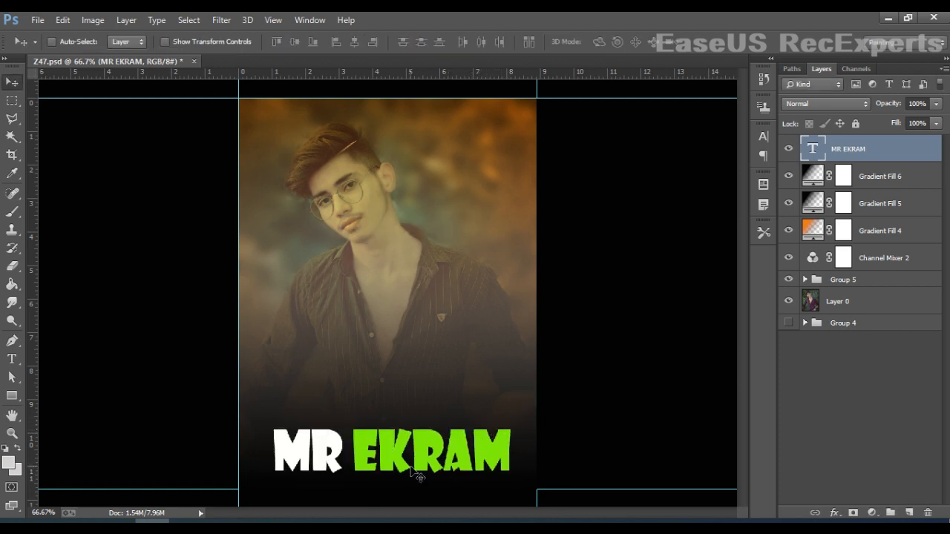
{"action": "mouse_move", "coordinate": [438, 466]}
{"action": "left_mouse_down"}
{"action": "mouse_move", "coordinate": [426, 464]}
{"action": "mouse_move", "coordinate": [434, 470]}
{"action": "left_mouse_up"}
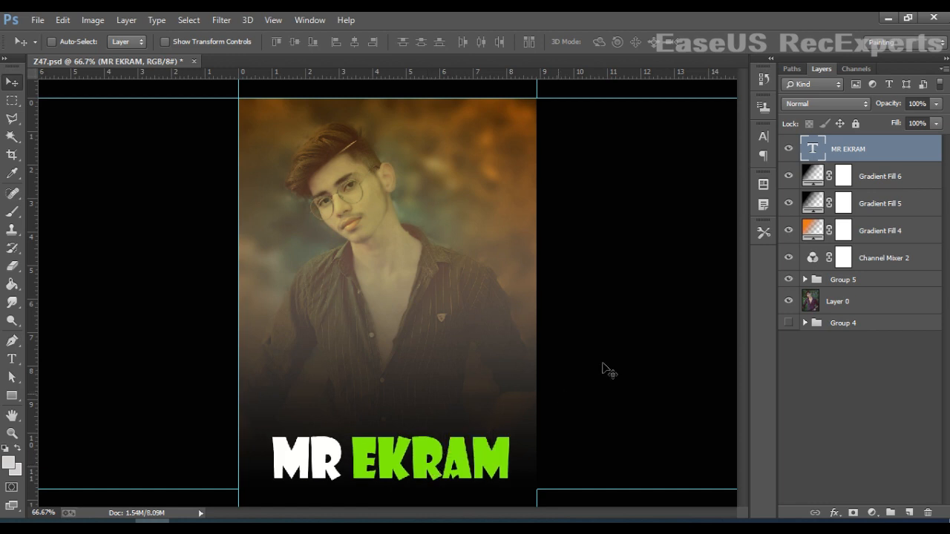
Resize the name text to span nearly the portrait's full width, and compare the image with it hidden and shown
{"action": "left_click", "coordinate": [789, 151]}
{"action": "left_click", "coordinate": [790, 151]}
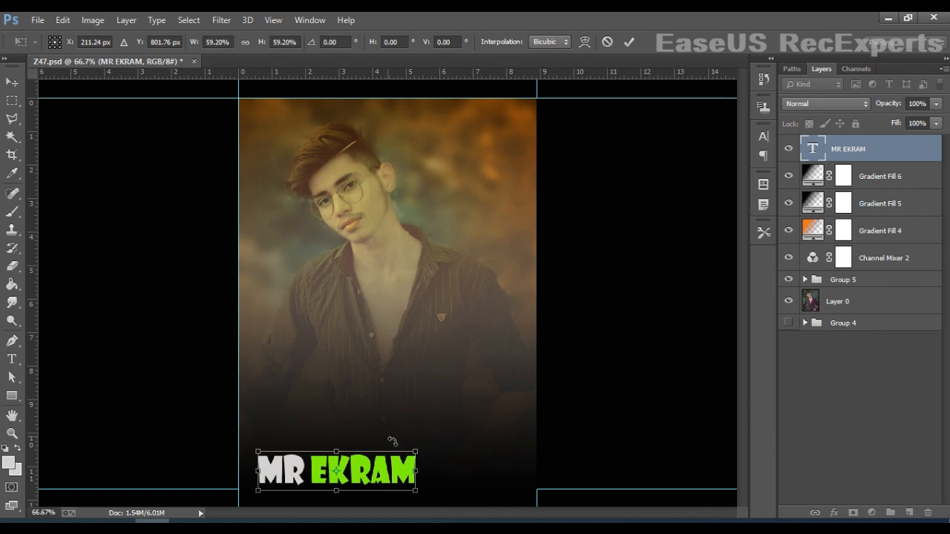
{"action": "key", "text": "Return"}
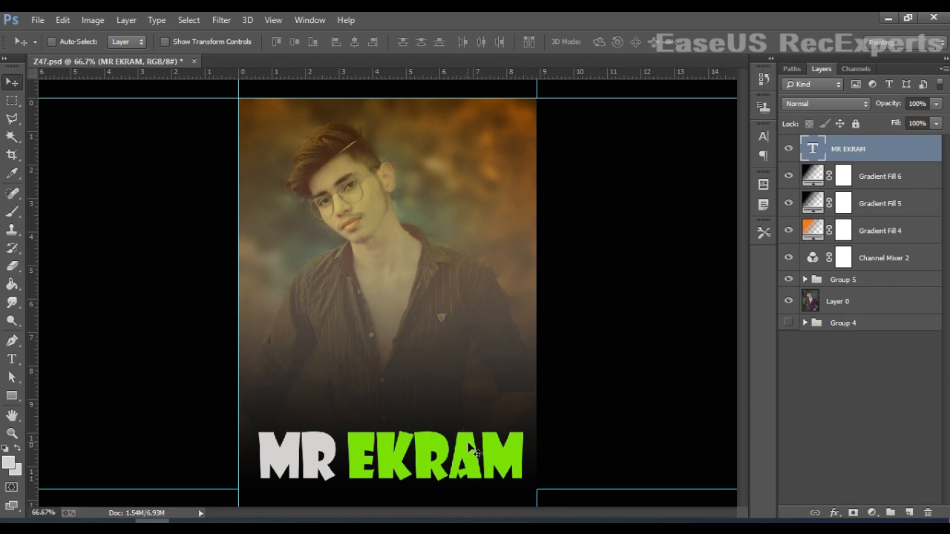
{"action": "left_click", "coordinate": [789, 149]}
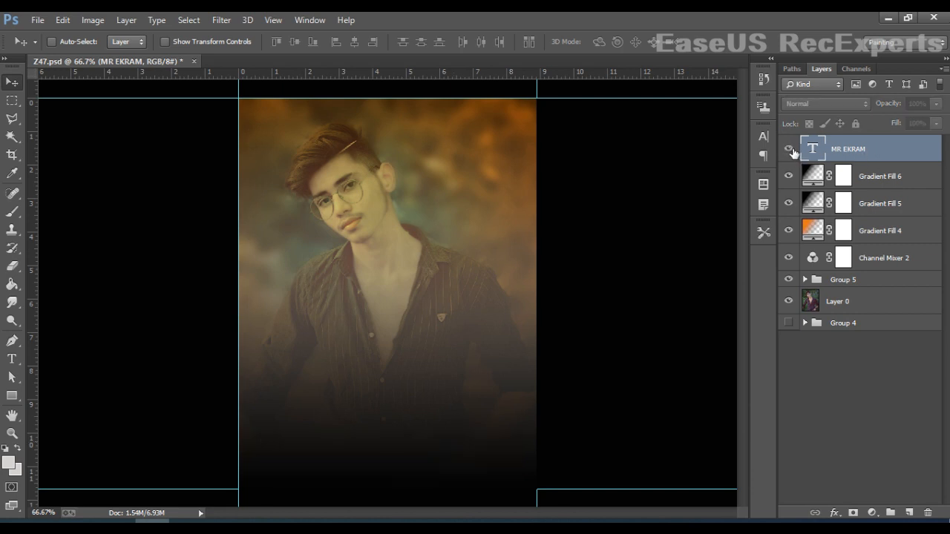
{"action": "left_click", "coordinate": [789, 149]}
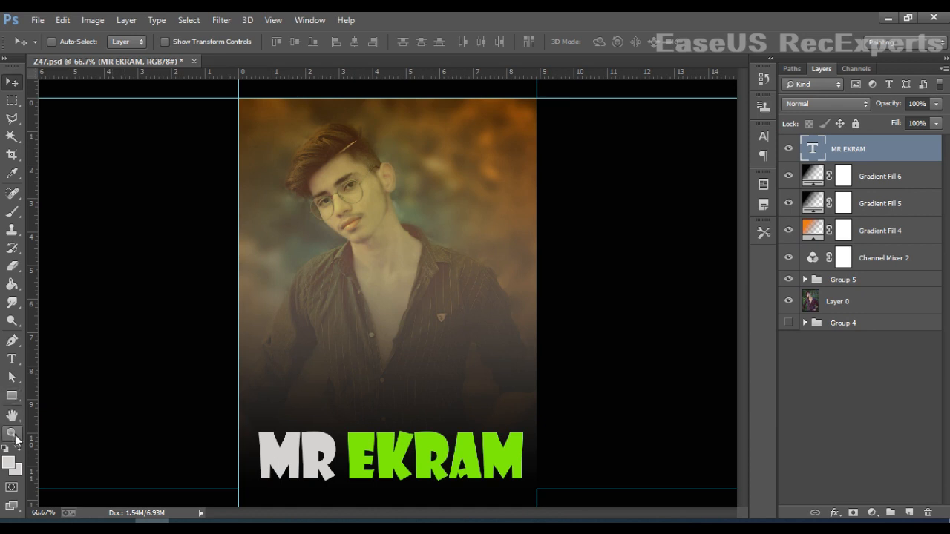
Draw a grass custom shape about 105 px wide and 152 px high above the end of the name text
{"action": "left_click", "coordinate": [12, 397]}
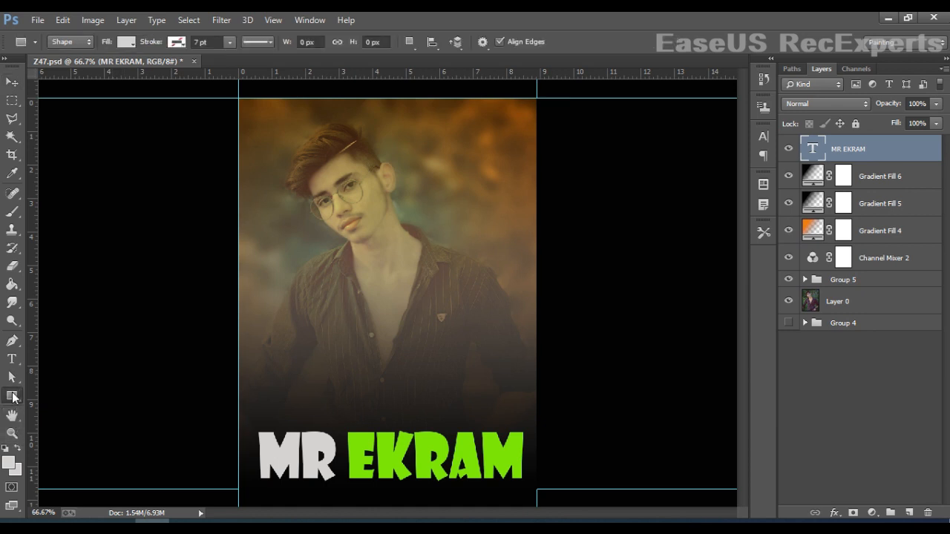
{"action": "left_click", "coordinate": [82, 460]}
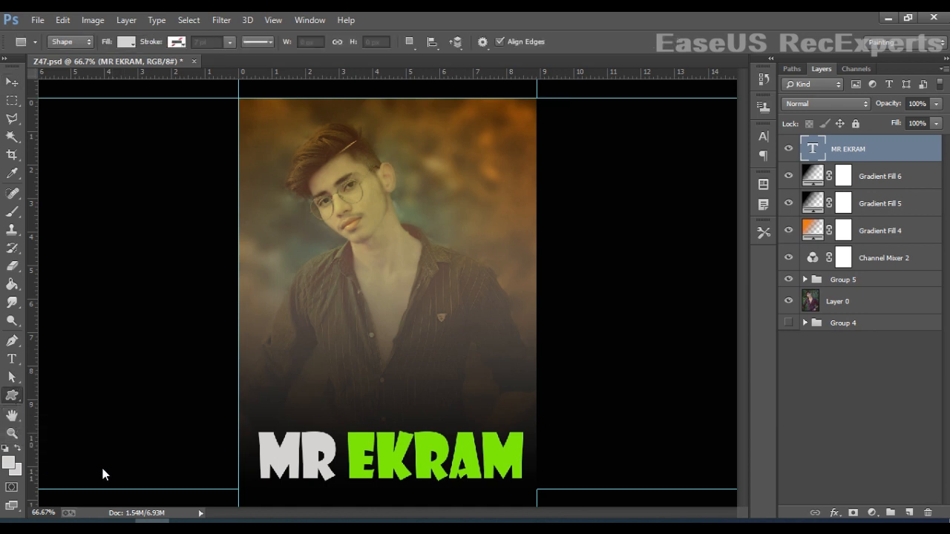
{"action": "left_click", "coordinate": [542, 43]}
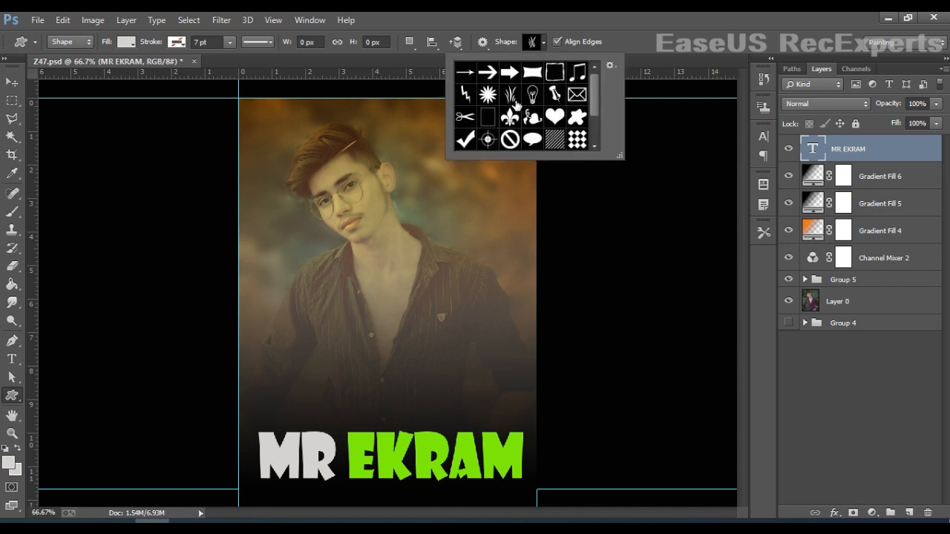
{"action": "left_click", "coordinate": [541, 42]}
{"action": "left_click_drag", "start_coordinate": [471, 346], "coordinate": [519, 417]}
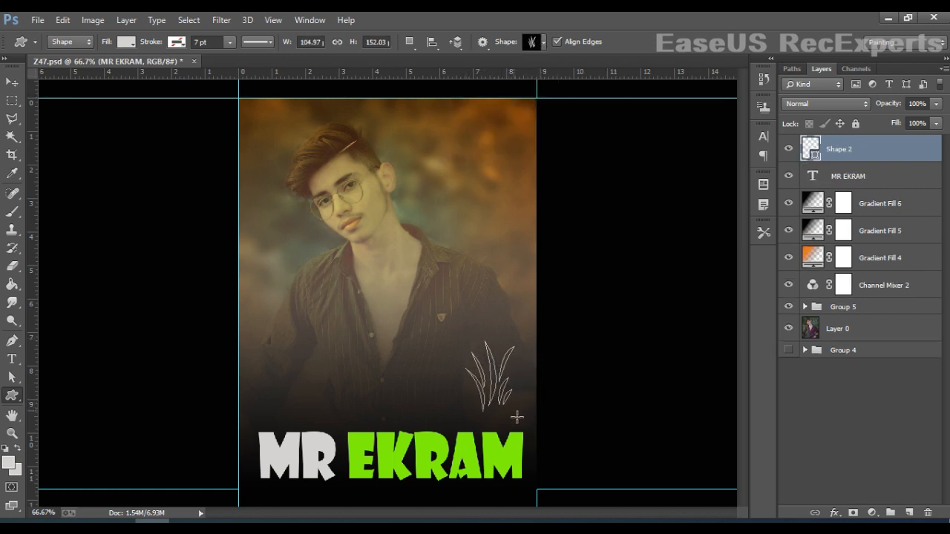
Fill the grass shape with the green 81fa00 sampled from the name text
{"action": "double_click", "coordinate": [817, 156]}
{"action": "left_click", "coordinate": [510, 455]}
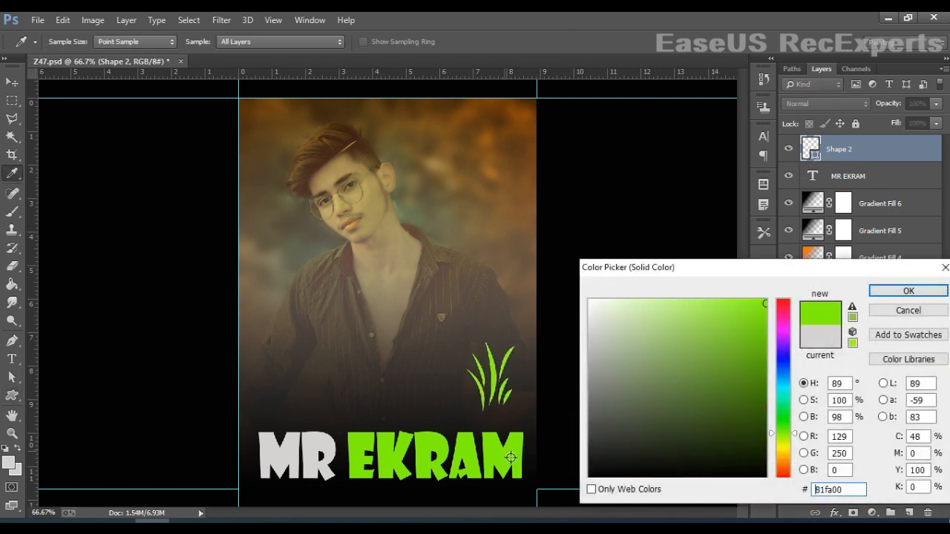
{"action": "left_click", "coordinate": [908, 292]}
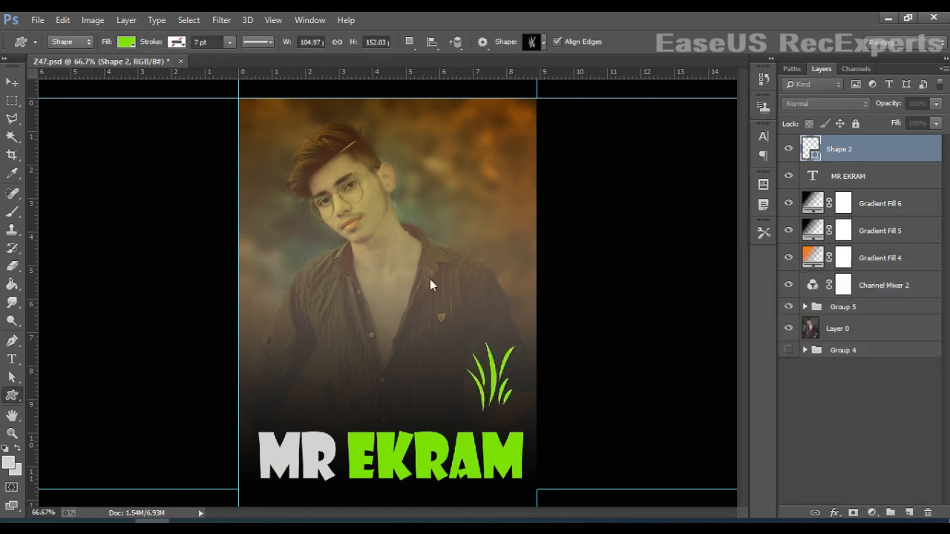
Enlarge the grass shape to about 157 × 193 px over the name's last letter and compare it hidden and shown
{"action": "key", "text": "v"}
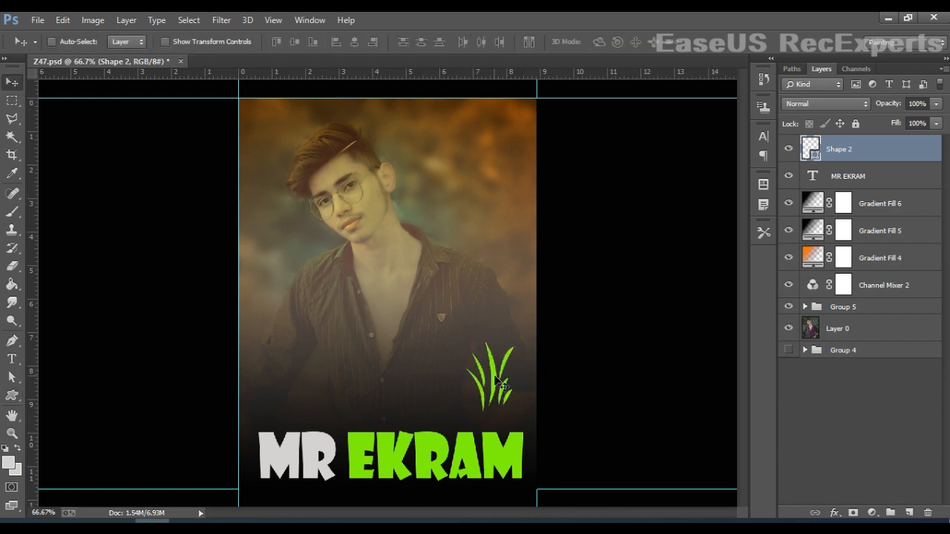
{"action": "left_click_drag", "start_coordinate": [499, 380], "coordinate": [523, 417]}
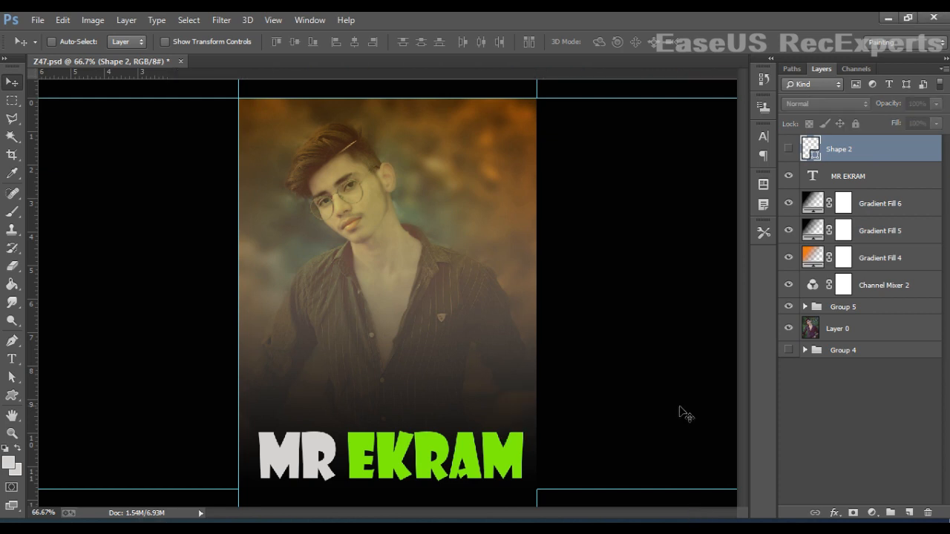
{"action": "left_click", "coordinate": [789, 149]}
{"action": "left_click", "coordinate": [792, 151]}
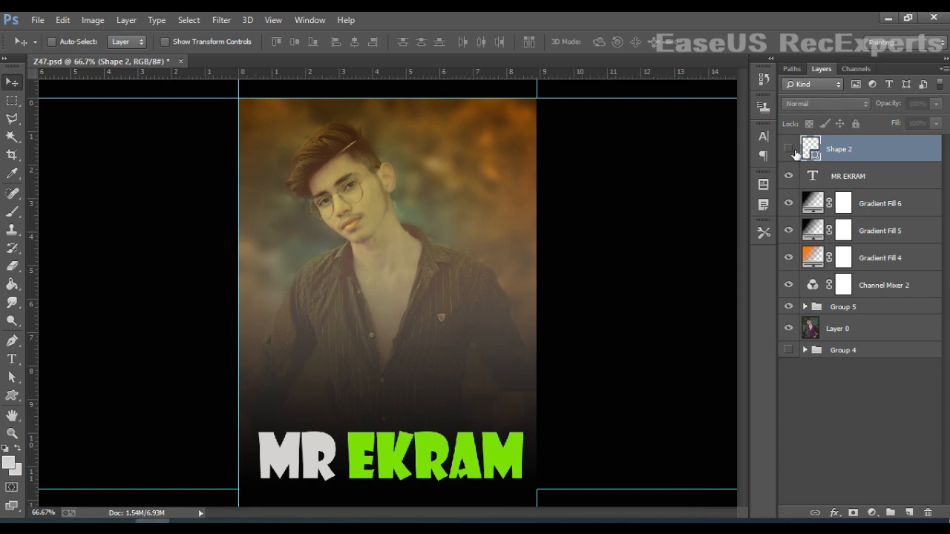
{"action": "left_click", "coordinate": [792, 150]}
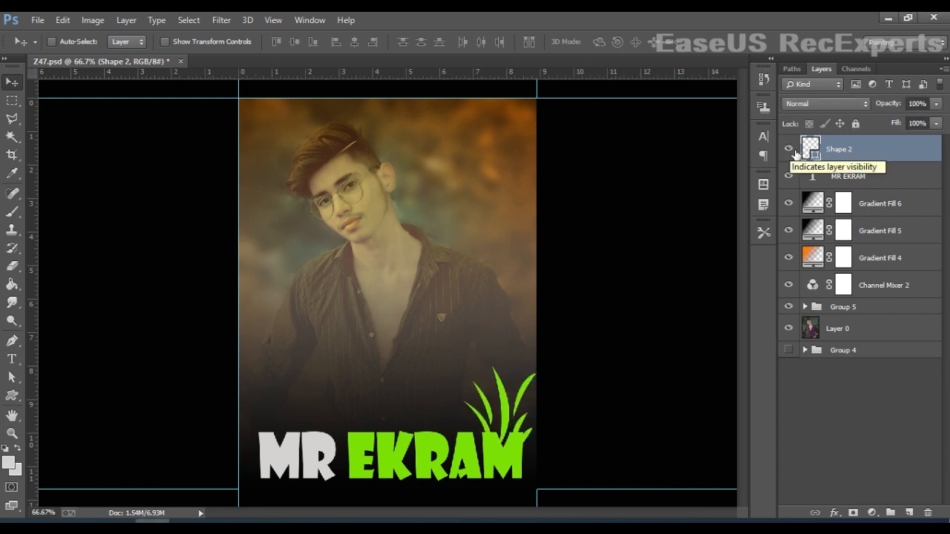
Check the grass shape with Free Transform and visibility comparison, and nudge it slightly outward past the portrait's right edge
{"action": "key", "text": "ctrl+t"}
{"action": "key", "text": "Return"}
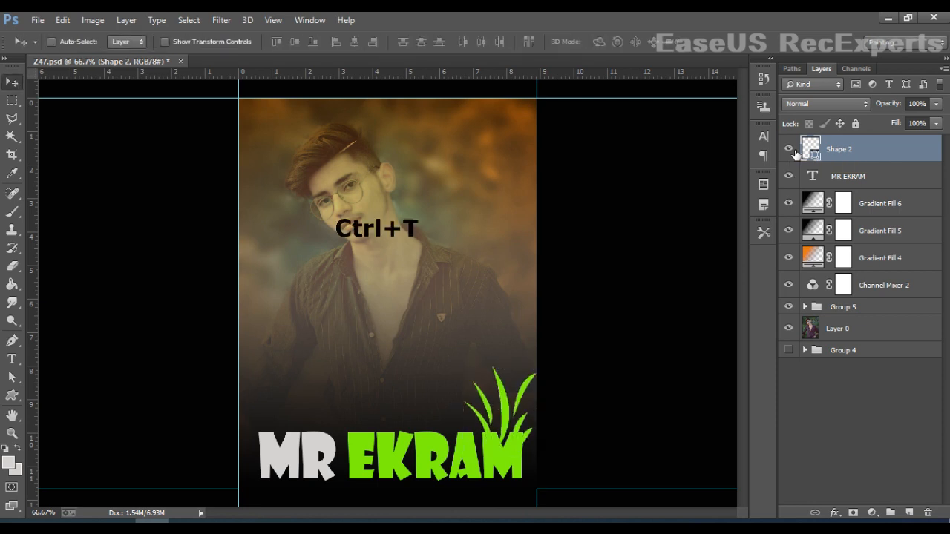
{"action": "left_click", "coordinate": [794, 150]}
{"action": "left_click", "coordinate": [794, 150]}
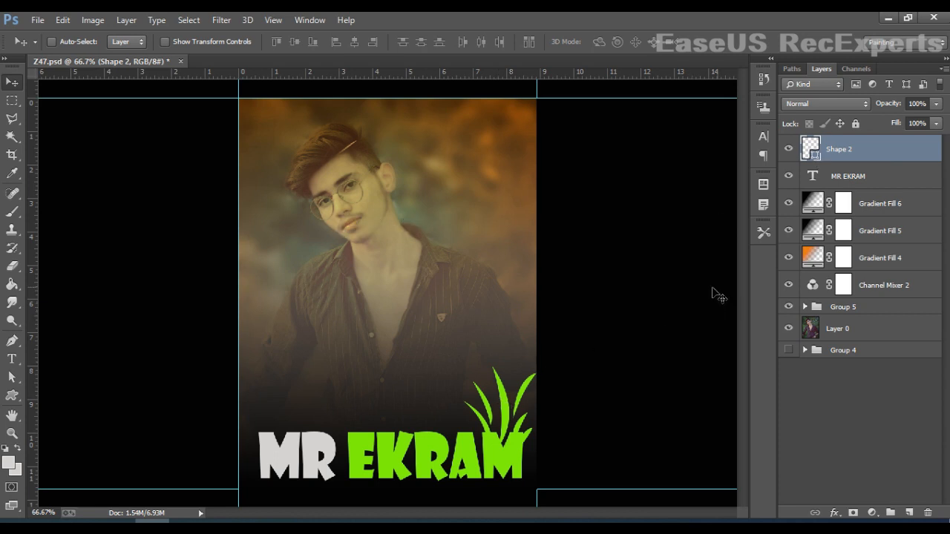
{"action": "left_click_drag", "start_coordinate": [517, 408], "coordinate": [524, 407]}
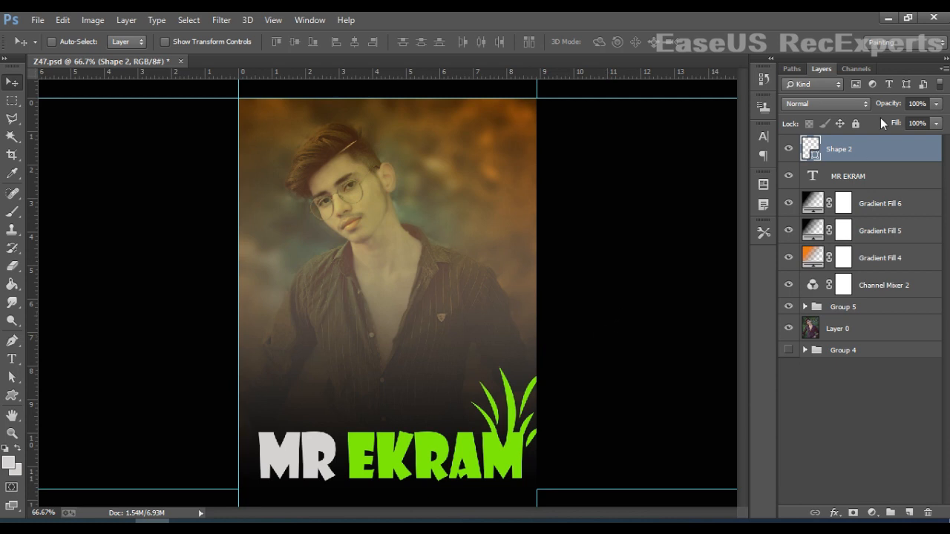
Reset the shape tool to Rectangle, return to the Move tool with Auto-Select on and deselect the grass shape layer
{"action": "left_click", "coordinate": [12, 395]}
{"action": "left_click", "coordinate": [60, 395]}
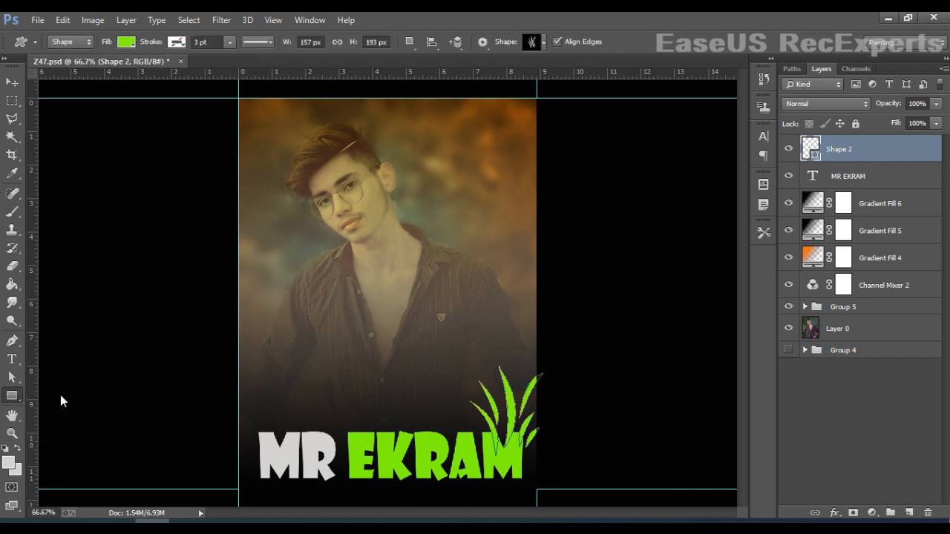
{"action": "left_click", "coordinate": [11, 82]}
{"action": "left_click", "coordinate": [63, 72]}
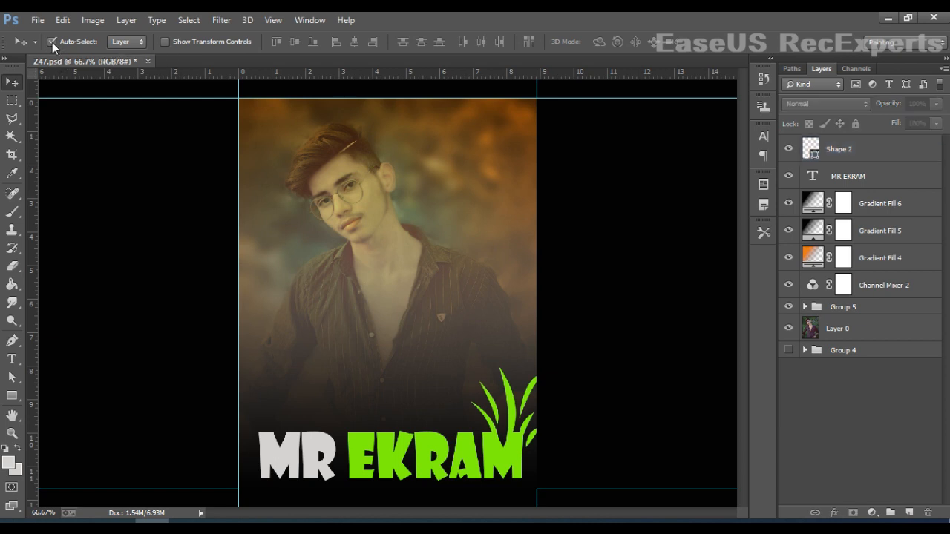
Draw a 183 × 20 px rectangle near the portrait's upper right corner and round all its corners to 10 px
{"action": "left_click", "coordinate": [11, 396]}
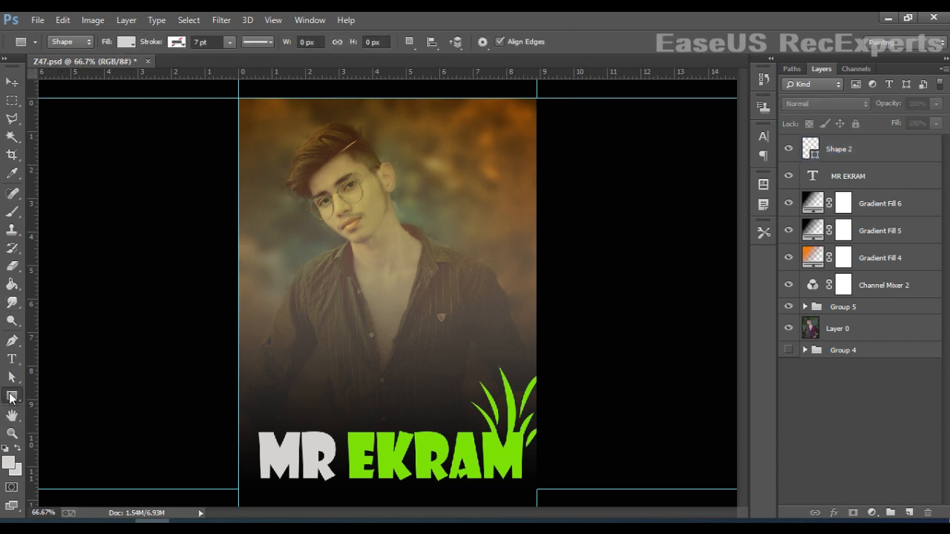
{"action": "left_click_drag", "start_coordinate": [445, 127], "coordinate": [536, 142]}
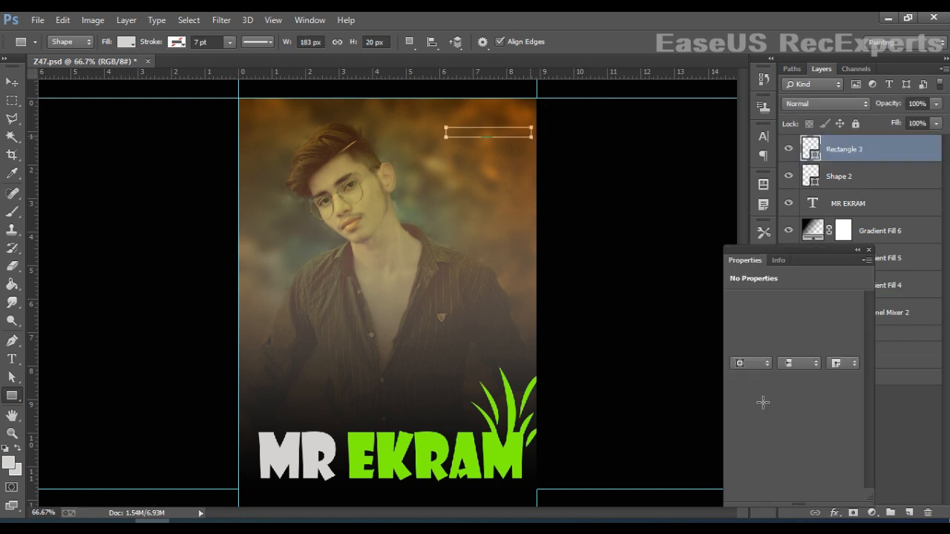
{"action": "left_click", "coordinate": [745, 404]}
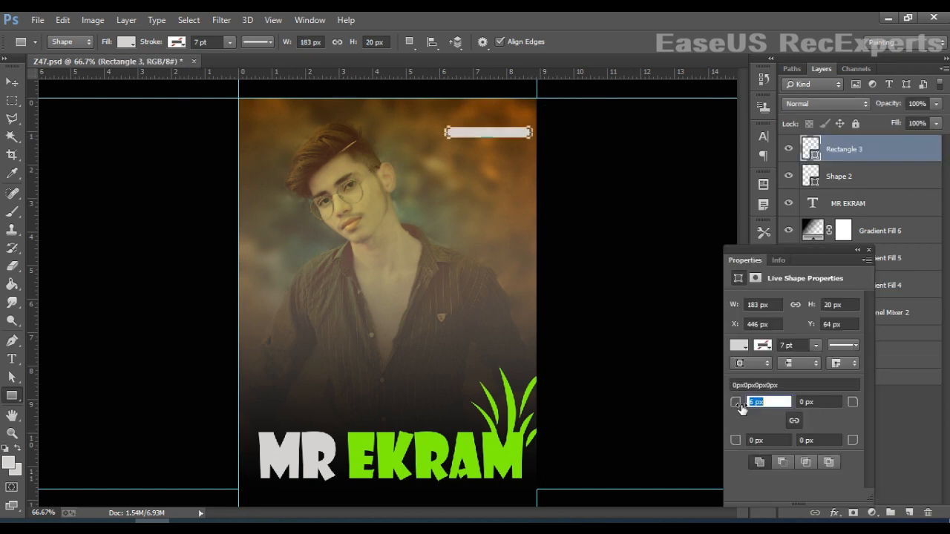
{"action": "type", "text": "10"}
{"action": "key", "text": "Return"}
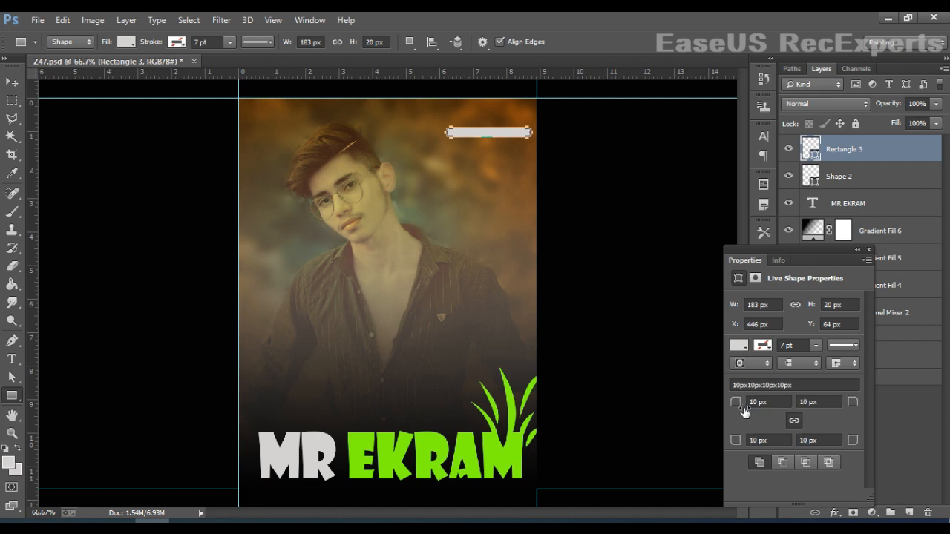
{"action": "left_click", "coordinate": [869, 249]}
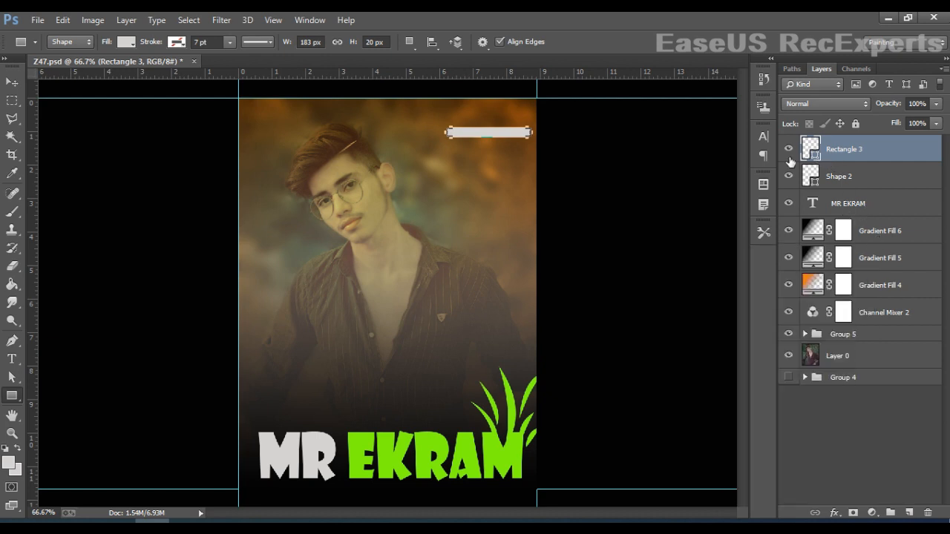
Align the rounded bar with the portrait's right edge and duplicate it twice to form three evenly stacked bars
{"action": "left_click", "coordinate": [13, 83]}
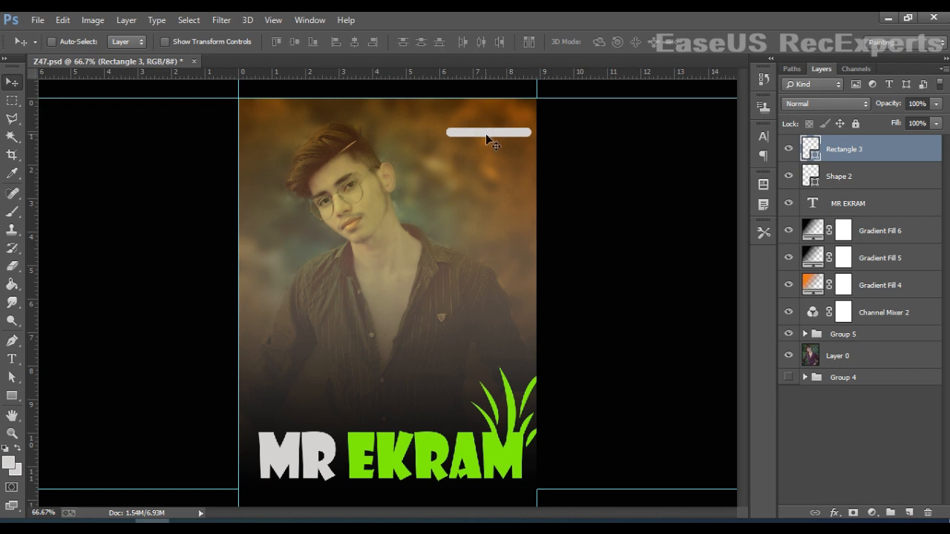
{"action": "left_click_drag", "start_coordinate": [485, 133], "coordinate": [511, 148]}
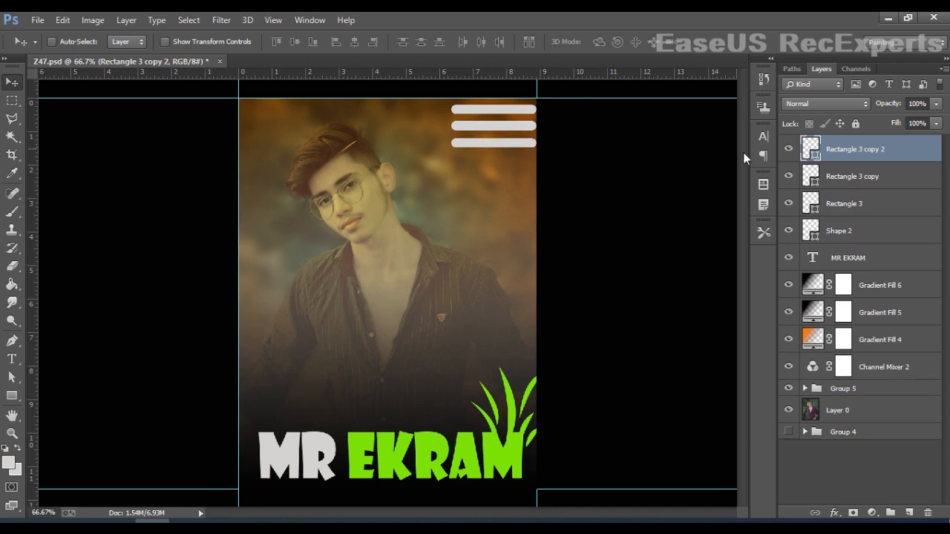
Fill the middle bar with the green 81fa00 sampled from the name text
{"action": "double_click", "coordinate": [815, 181]}
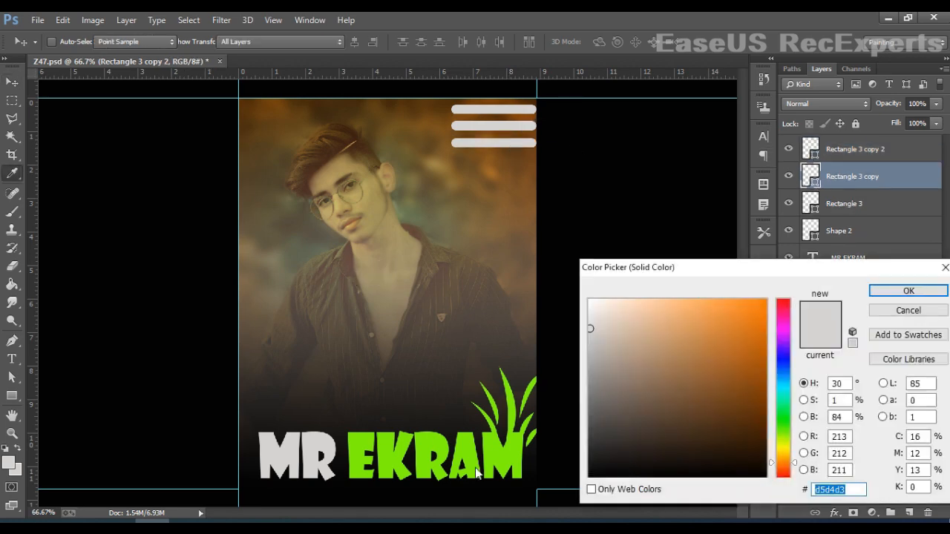
{"action": "left_click", "coordinate": [519, 453]}
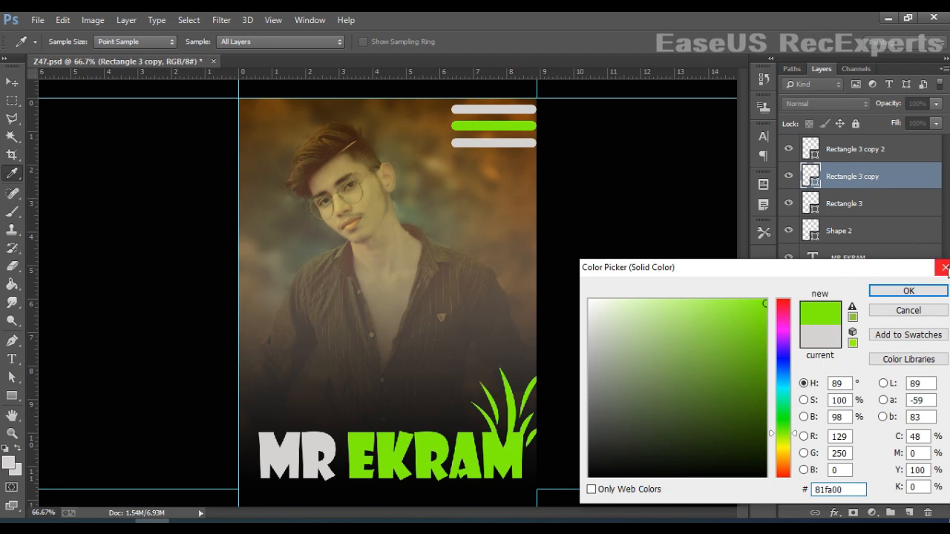
{"action": "left_click", "coordinate": [908, 291]}
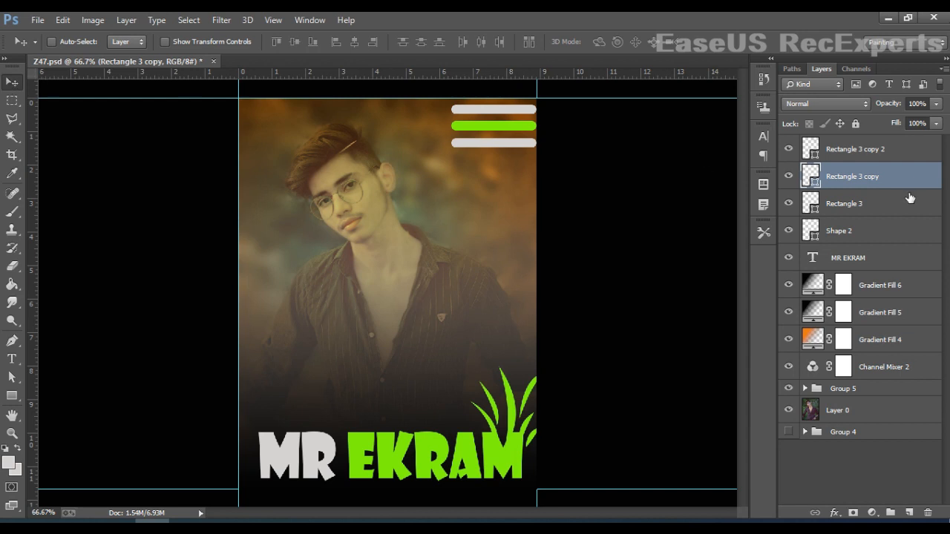
Identify the lowest bar's layer by toggling its visibility and fill it with the green 81fa00 sampled from the middle bar
{"action": "left_click", "coordinate": [853, 149]}
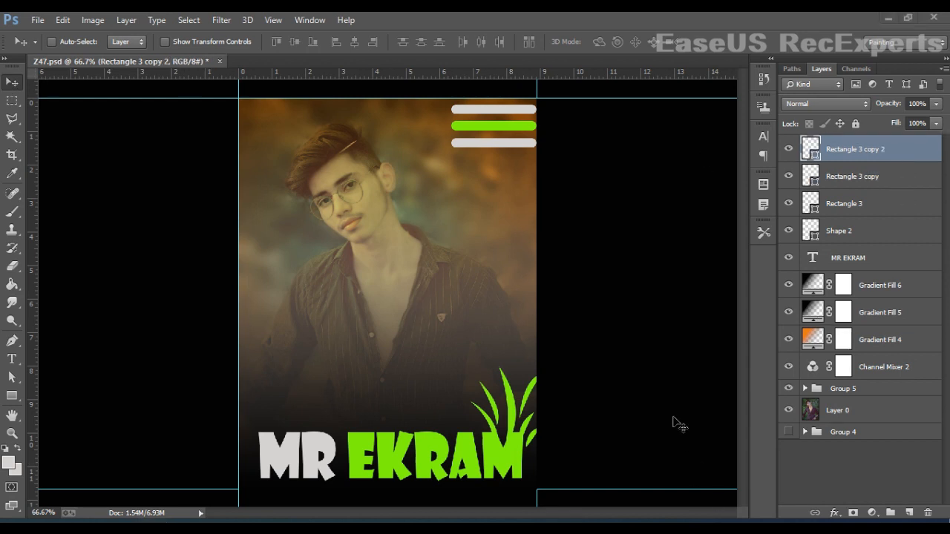
{"action": "left_click", "coordinate": [792, 149]}
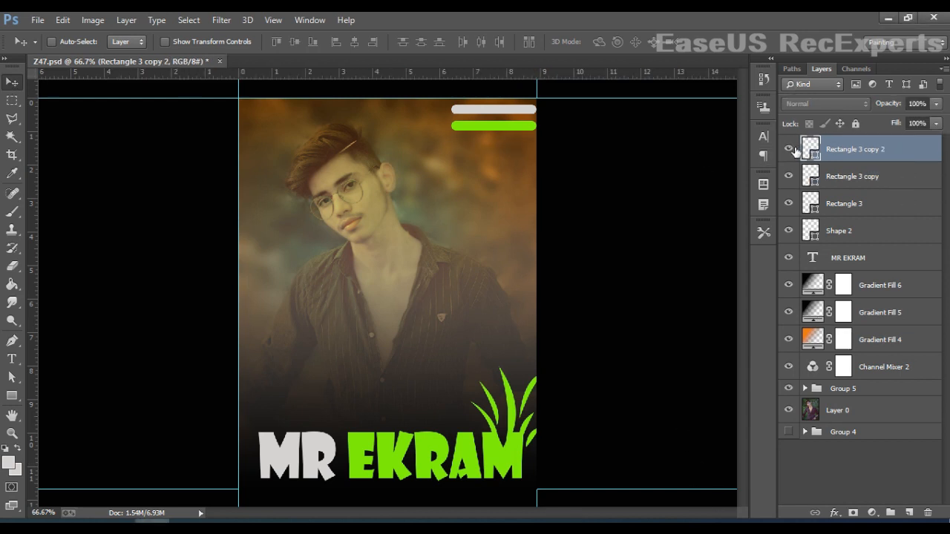
{"action": "left_click", "coordinate": [791, 150]}
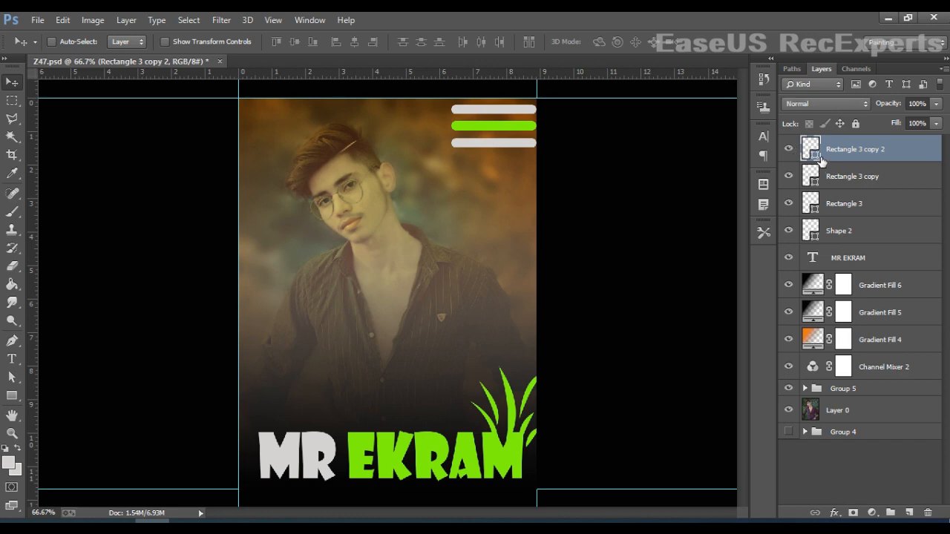
{"action": "double_click", "coordinate": [819, 158]}
{"action": "left_click", "coordinate": [493, 126]}
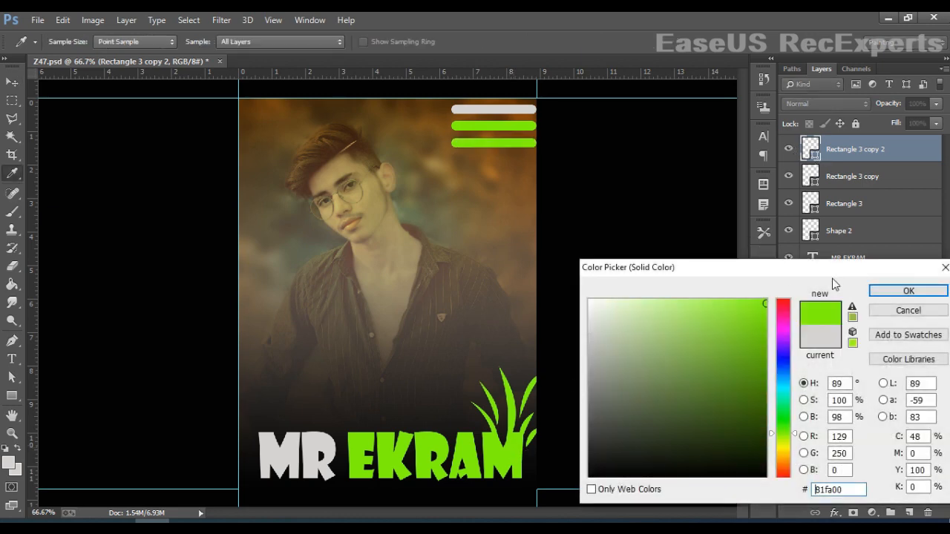
{"action": "left_click", "coordinate": [891, 291]}
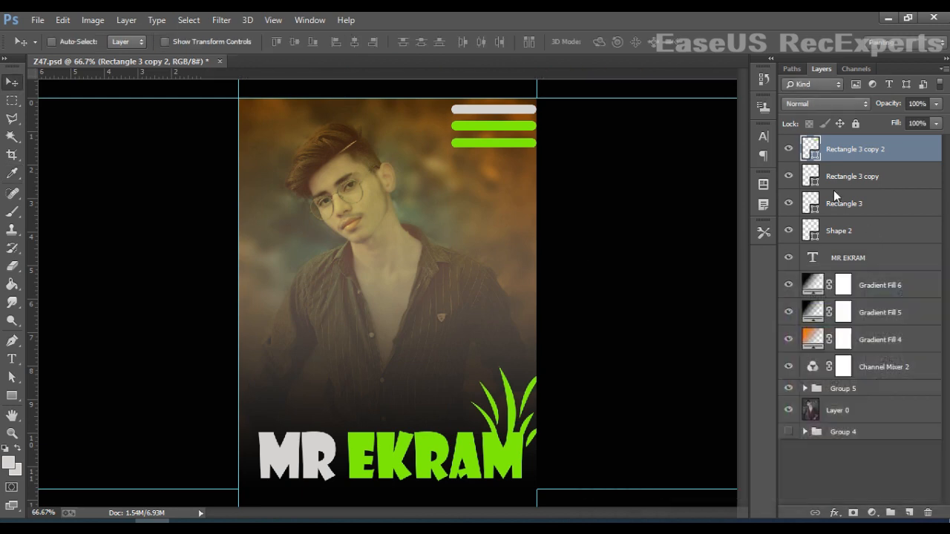
Fill the middle bar with the light grey d5d4d3 sampled from the first word of the name text
{"action": "left_click", "coordinate": [791, 178]}
{"action": "left_click", "coordinate": [789, 176]}
{"action": "double_click", "coordinate": [819, 187]}
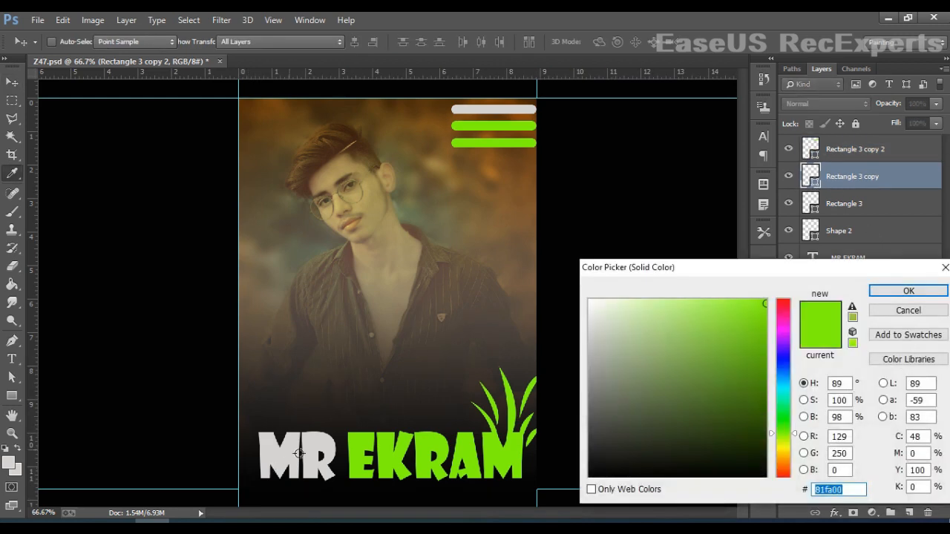
{"action": "left_click", "coordinate": [316, 445]}
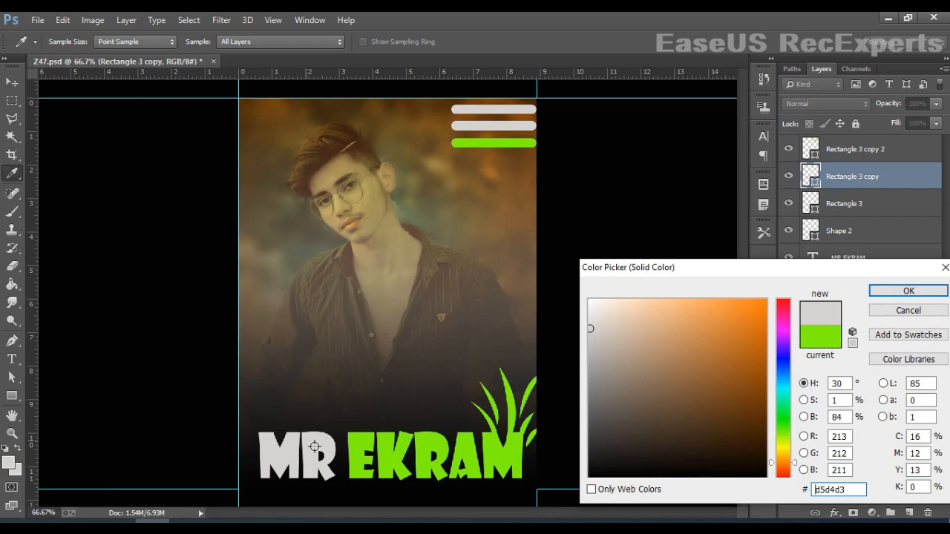
{"action": "left_click", "coordinate": [908, 291]}
Fill the uppermost bar with the green 81fa00 sampled from the name text
{"action": "double_click", "coordinate": [816, 210]}
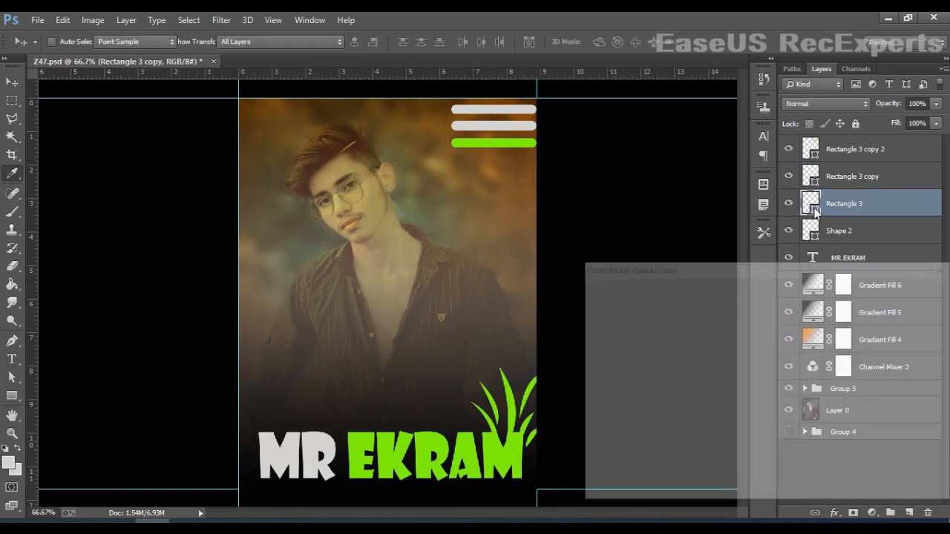
{"action": "left_click", "coordinate": [404, 451]}
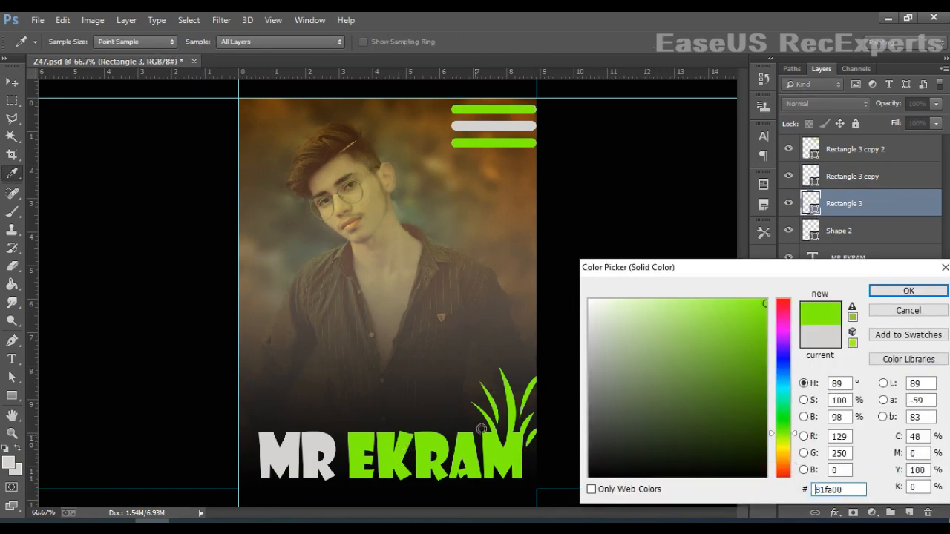
{"action": "left_click", "coordinate": [912, 292]}
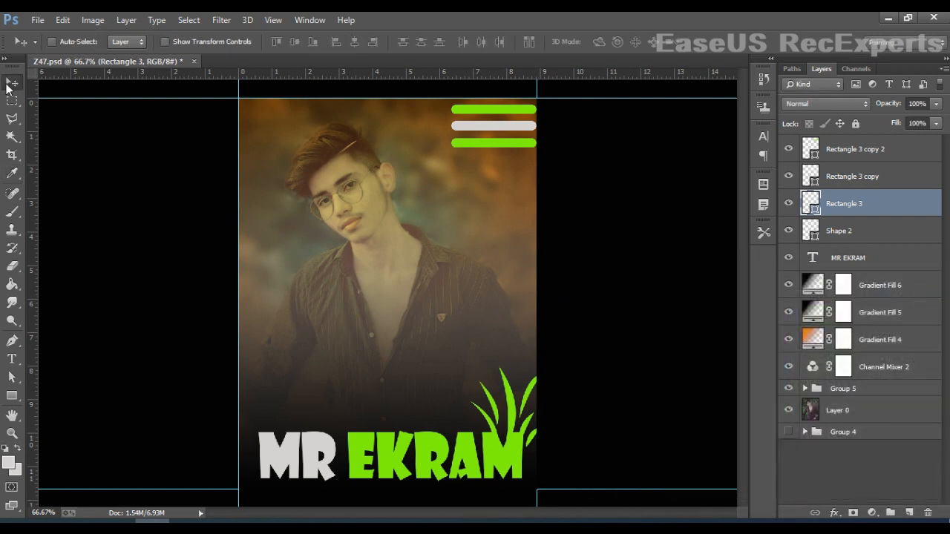
{"action": "left_click", "coordinate": [892, 368]}
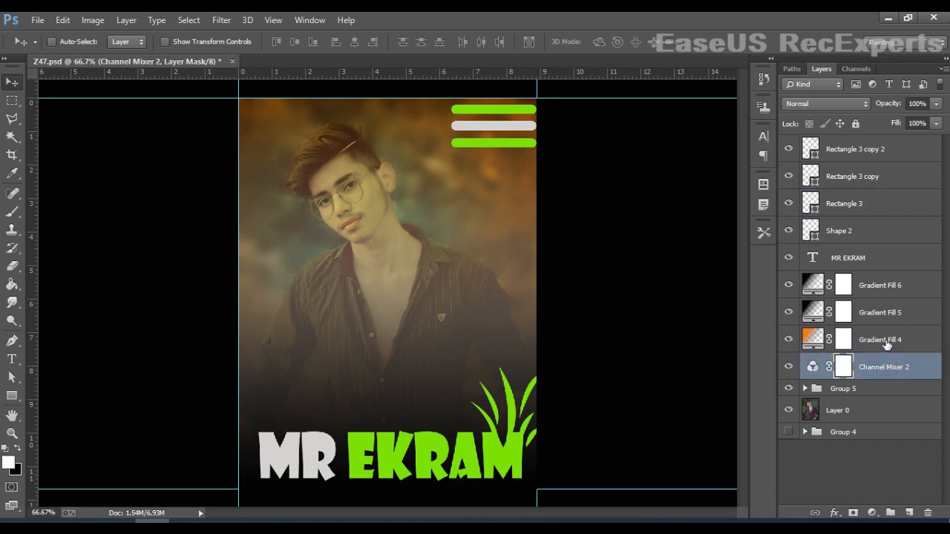
{"action": "left_click", "coordinate": [887, 341], "text": "shift"}
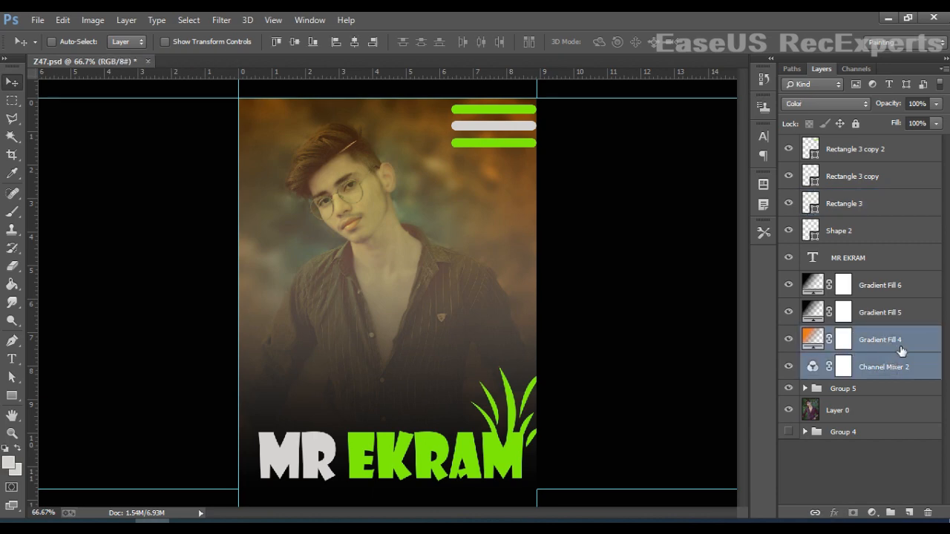
{"action": "left_click", "coordinate": [900, 348]}
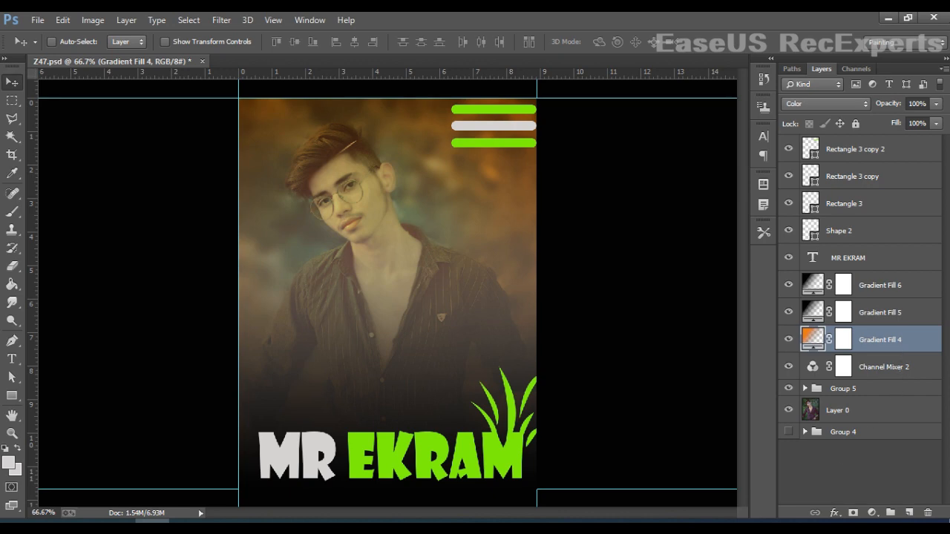
Group all layers from Channel Mixer 2 up to Rectangle 3 copy 2, including the gradient fills, name text, grass shape and bars
{"action": "left_click", "coordinate": [914, 365]}
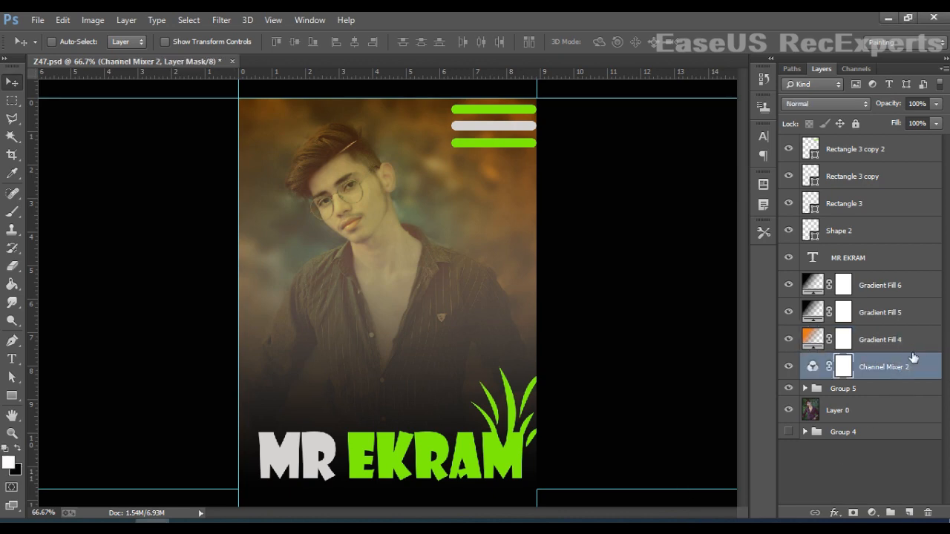
{"action": "left_click", "coordinate": [904, 341], "text": "shift"}
{"action": "left_click", "coordinate": [893, 314], "text": "shift"}
{"action": "left_click", "coordinate": [881, 287], "text": "shift"}
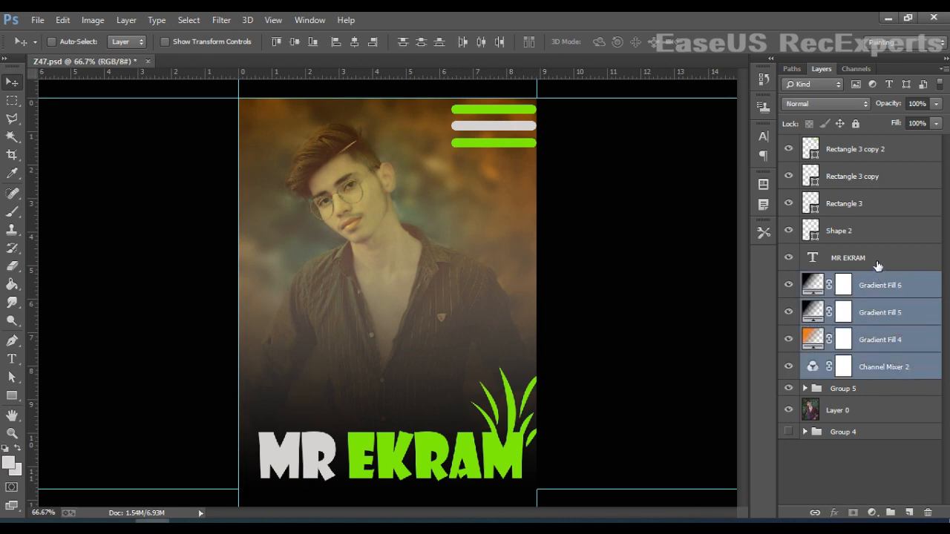
{"action": "left_click", "coordinate": [877, 261], "text": "shift"}
{"action": "left_click", "coordinate": [872, 229], "text": "shift"}
{"action": "left_click", "coordinate": [872, 208], "text": "shift"}
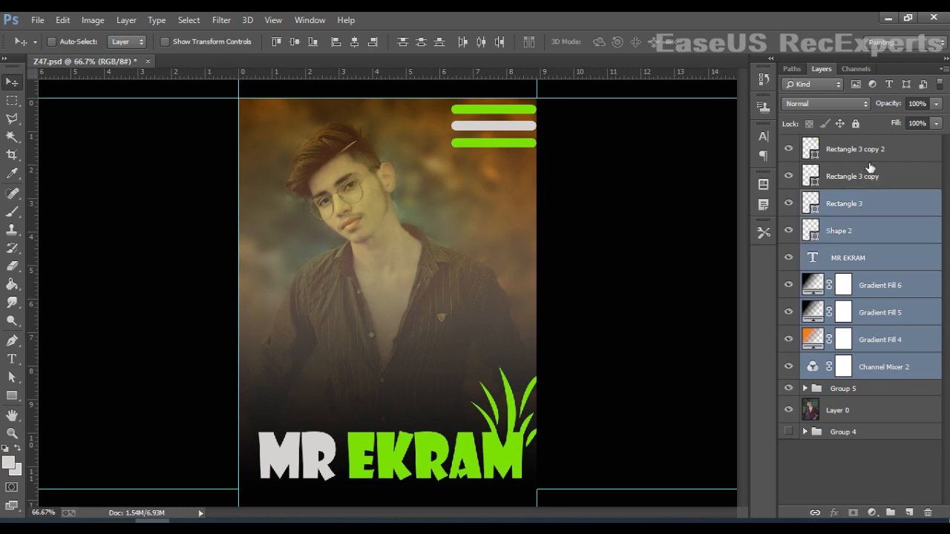
{"action": "left_click", "coordinate": [870, 180], "text": "shift"}
{"action": "left_click", "coordinate": [872, 155], "text": "shift"}
{"action": "left_click_drag", "start_coordinate": [923, 284], "coordinate": [890, 512]}
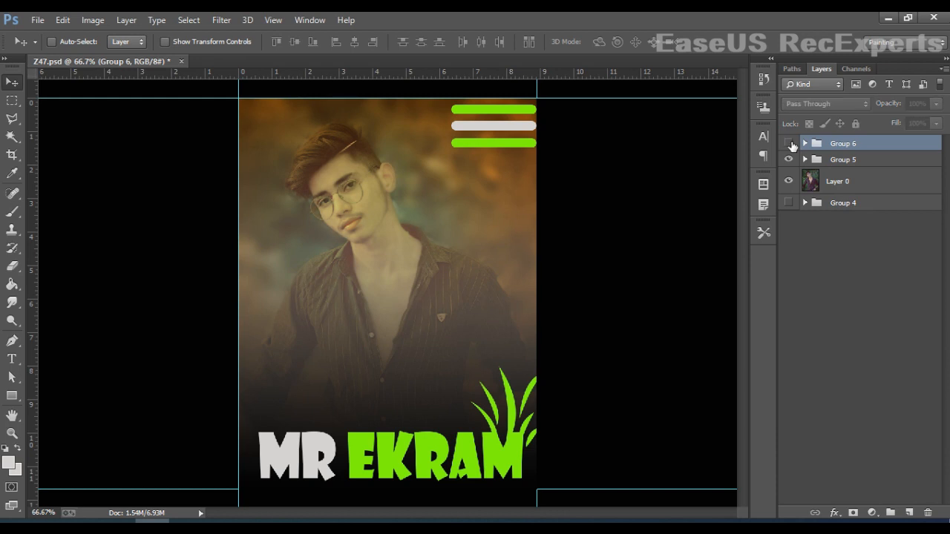
Compare the portrait with the new grading and decoration group hidden and shown
{"action": "left_click", "coordinate": [788, 144]}
{"action": "left_click", "coordinate": [788, 143]}
{"action": "left_click", "coordinate": [842, 298]}
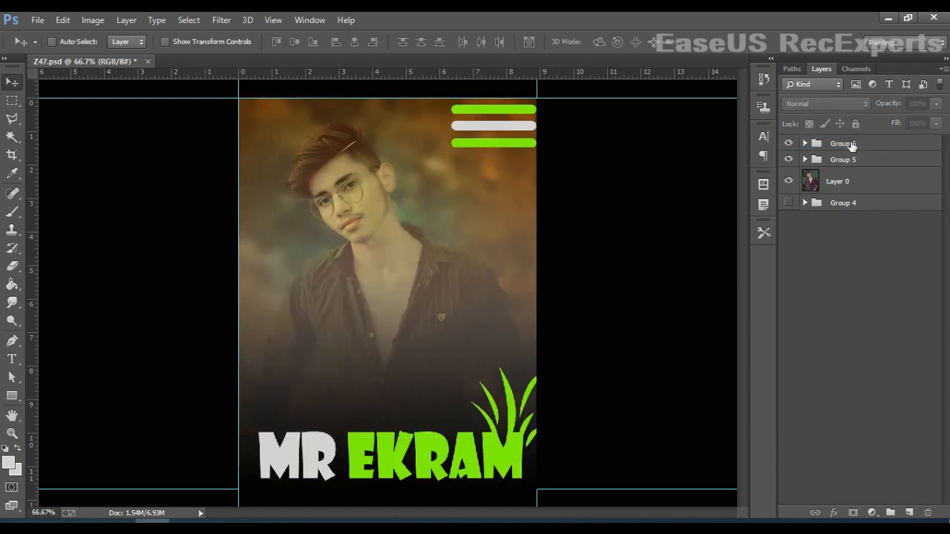
{"action": "left_click", "coordinate": [851, 143]}
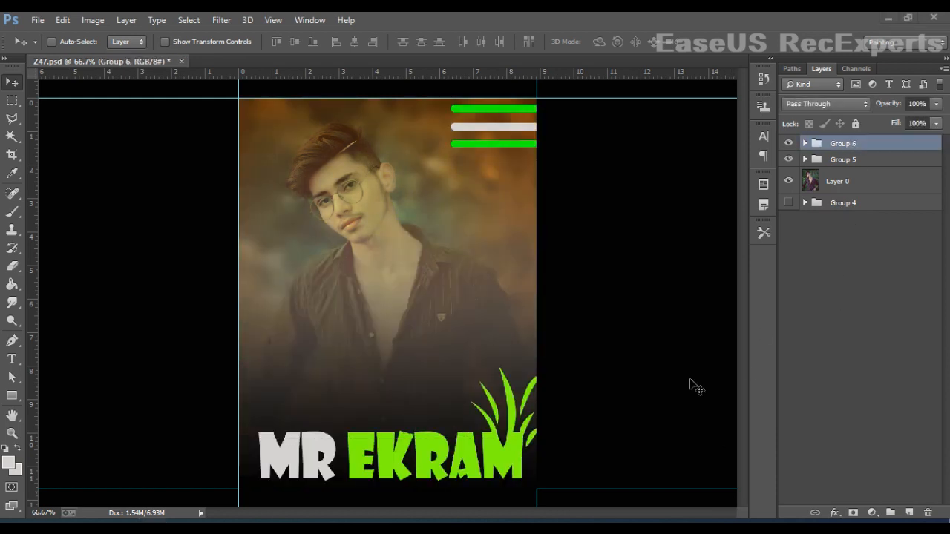
{"action": "left_click", "coordinate": [789, 143]}
{"action": "left_click", "coordinate": [789, 143]}
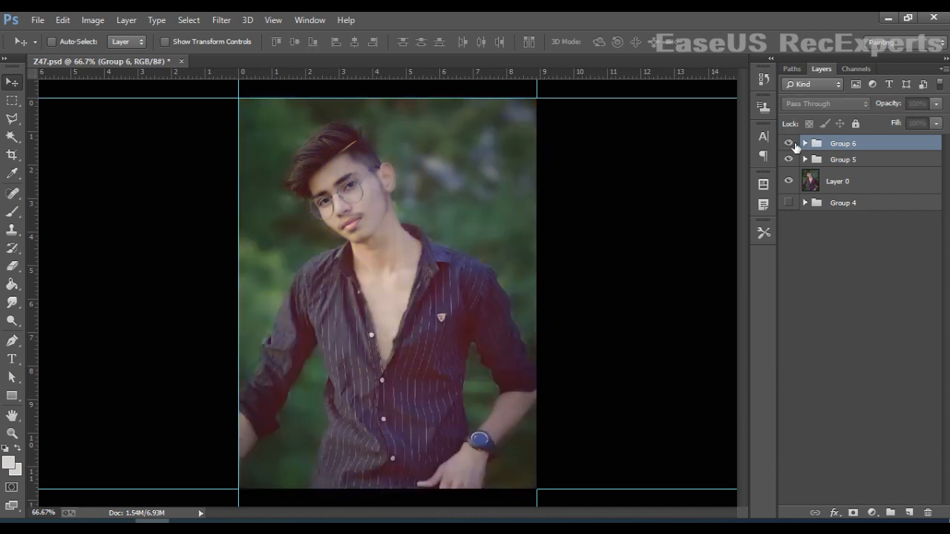
{"action": "left_click", "coordinate": [789, 144]}
{"action": "left_click", "coordinate": [789, 143]}
{"action": "left_click", "coordinate": [788, 143]}
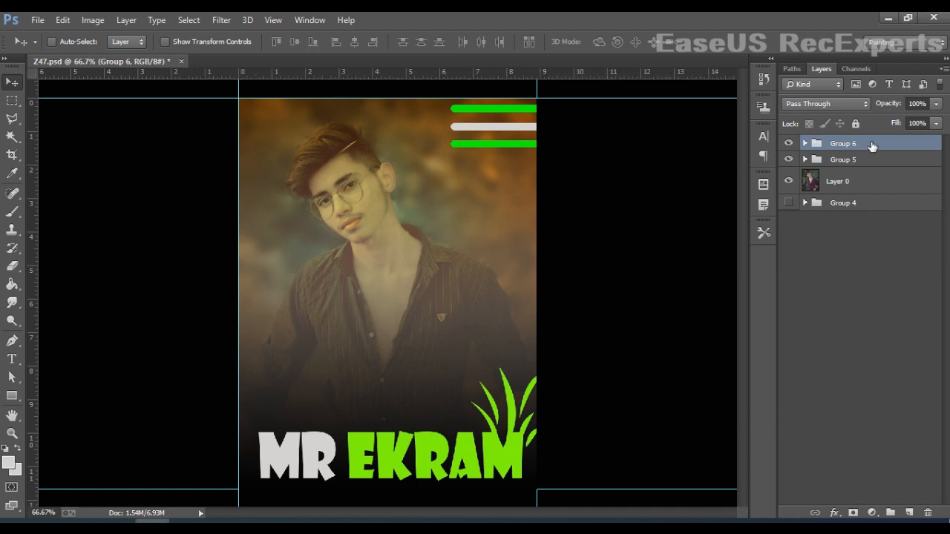
Draw a rectangle about 264 × 245 px over the face and fill it with the green swatch
{"action": "left_click", "coordinate": [12, 396]}
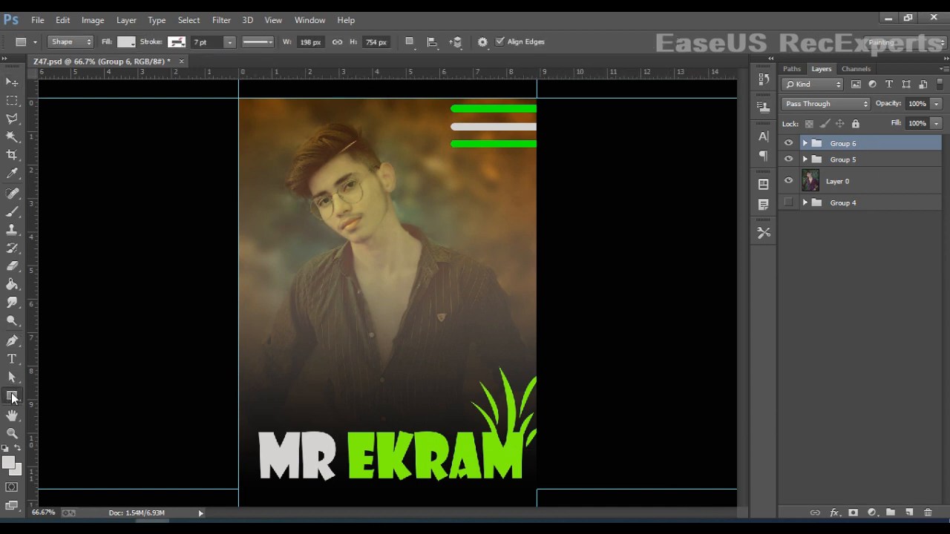
{"action": "left_click_drag", "start_coordinate": [277, 119], "coordinate": [400, 234]}
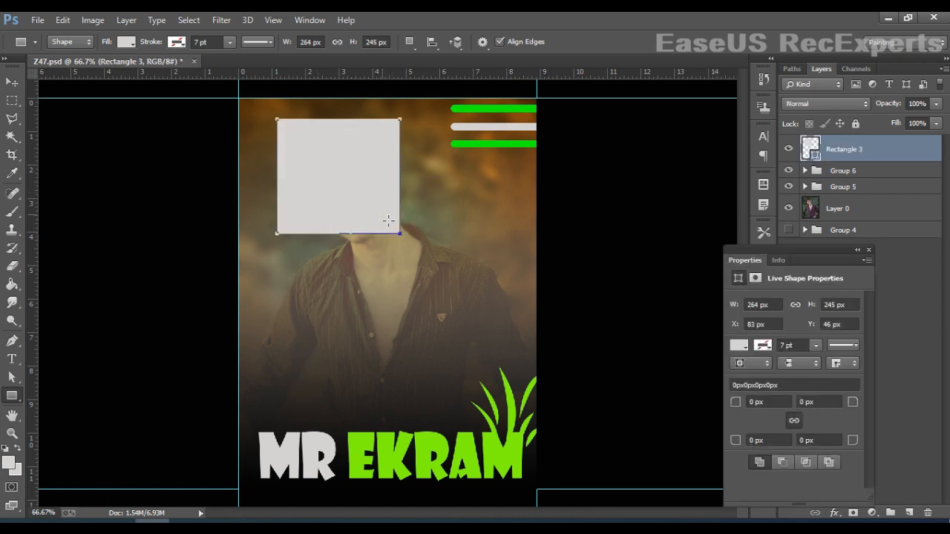
{"action": "left_click", "coordinate": [126, 42]}
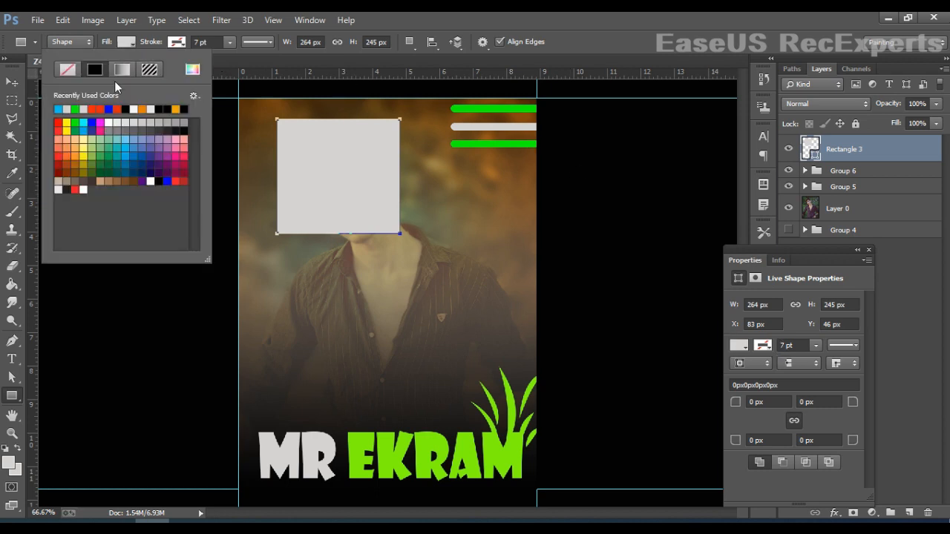
{"action": "left_click", "coordinate": [78, 117]}
{"action": "left_click", "coordinate": [12, 82]}
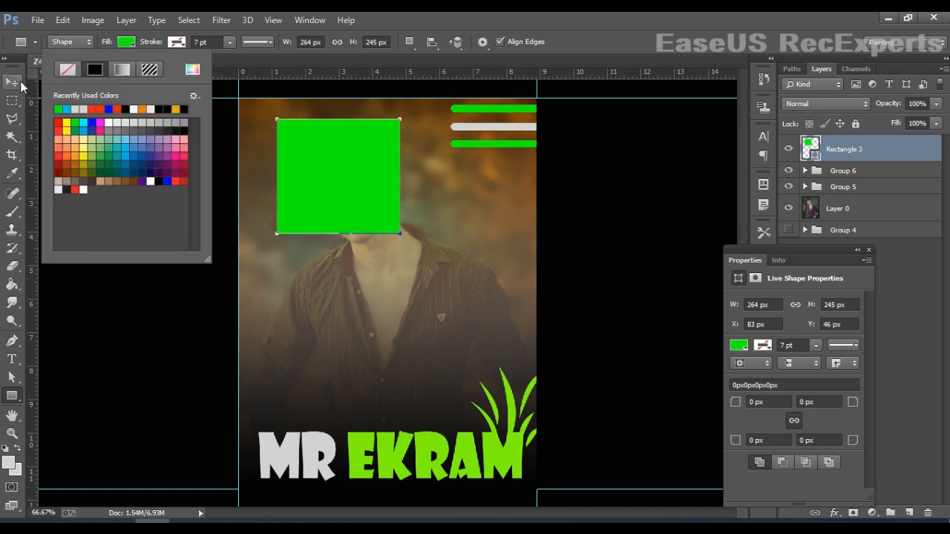
Try the Darken, Color and Vivid Light blend modes on the green rectangle over the face
{"action": "left_click", "coordinate": [824, 104]}
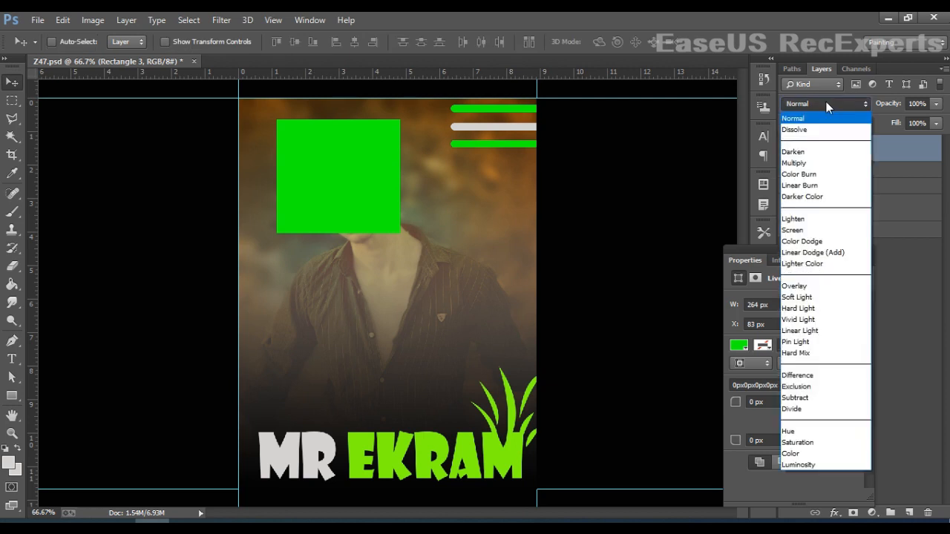
{"action": "left_click", "coordinate": [829, 153]}
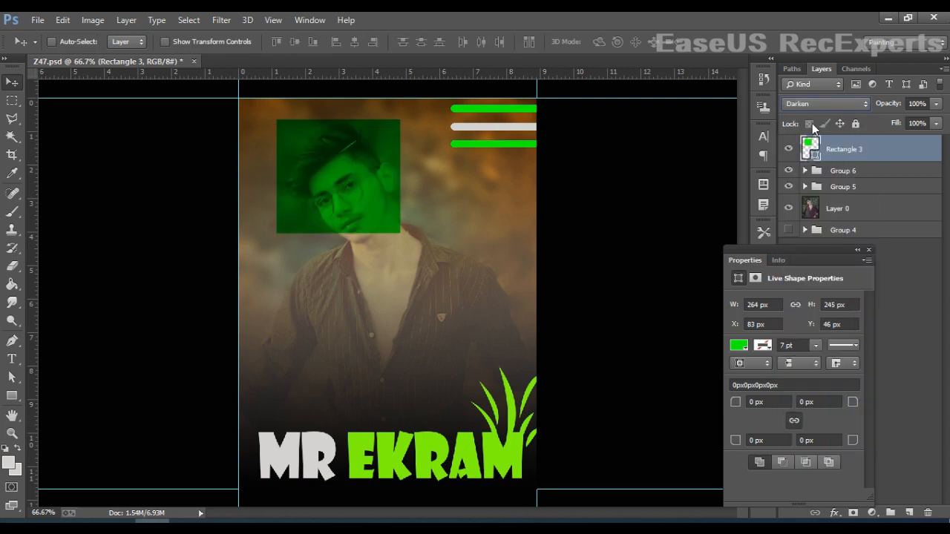
{"action": "left_click", "coordinate": [824, 104]}
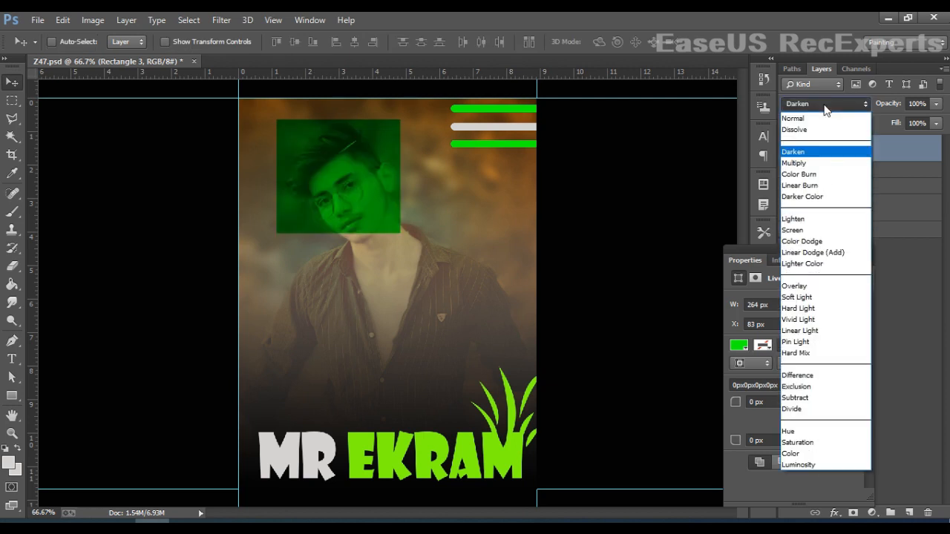
{"action": "left_click", "coordinate": [799, 454]}
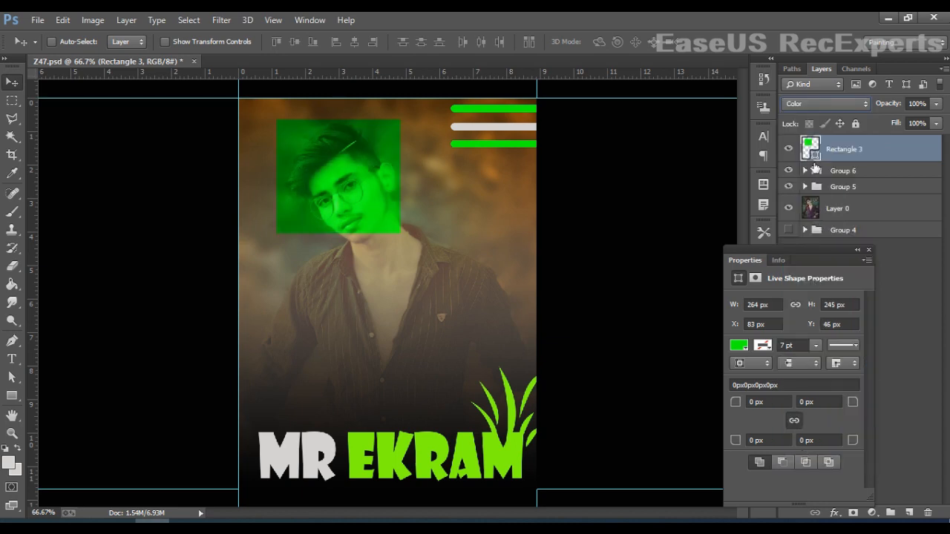
{"action": "left_click", "coordinate": [807, 104]}
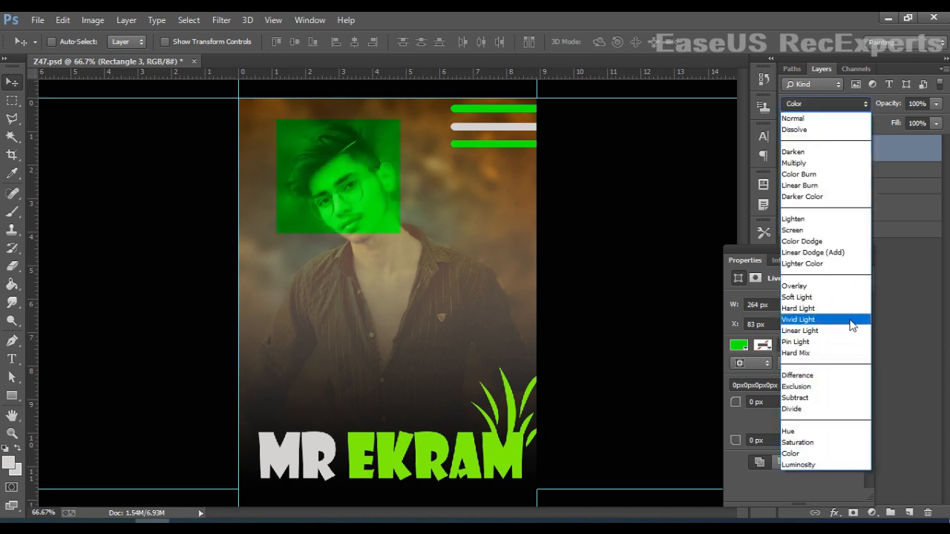
{"action": "left_click", "coordinate": [854, 321]}
Set the green rectangle's blend mode to Overlay and hide it with an inverted, black layer mask
{"action": "left_click", "coordinate": [825, 104]}
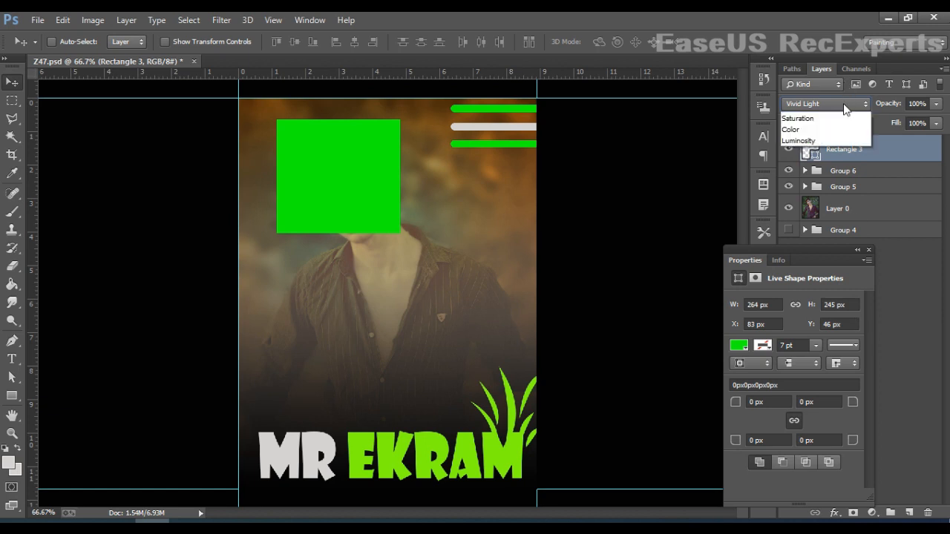
{"action": "left_click", "coordinate": [818, 286]}
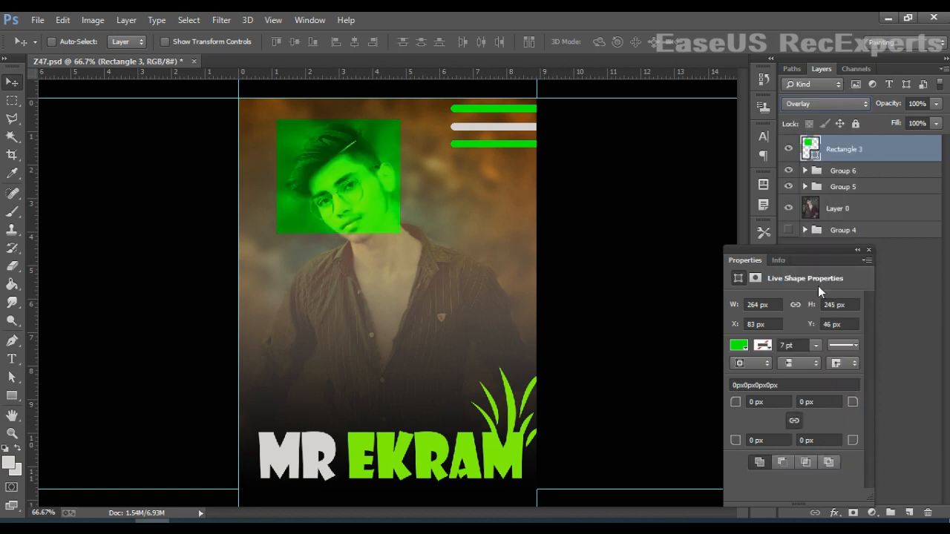
{"action": "left_click", "coordinate": [869, 251]}
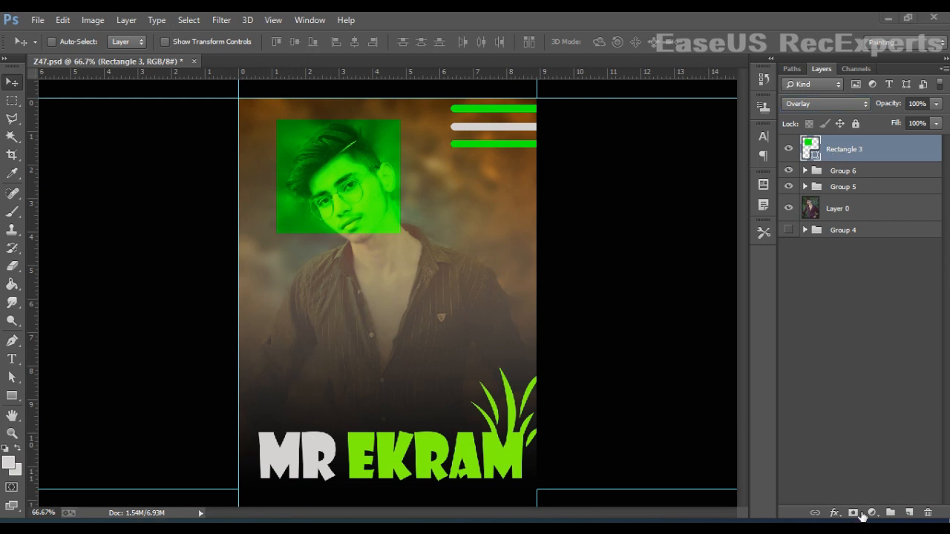
{"action": "left_click", "coordinate": [853, 513]}
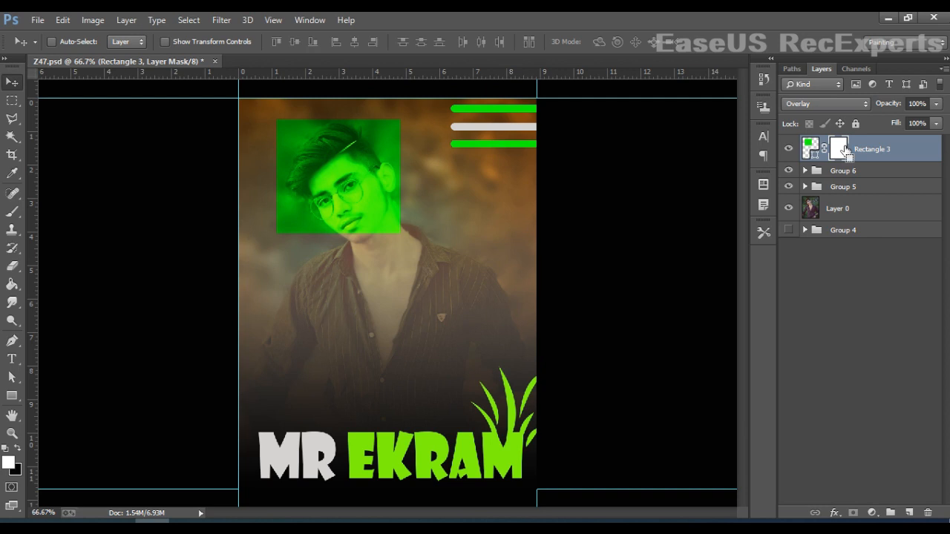
{"action": "key", "text": "ctrl+i"}
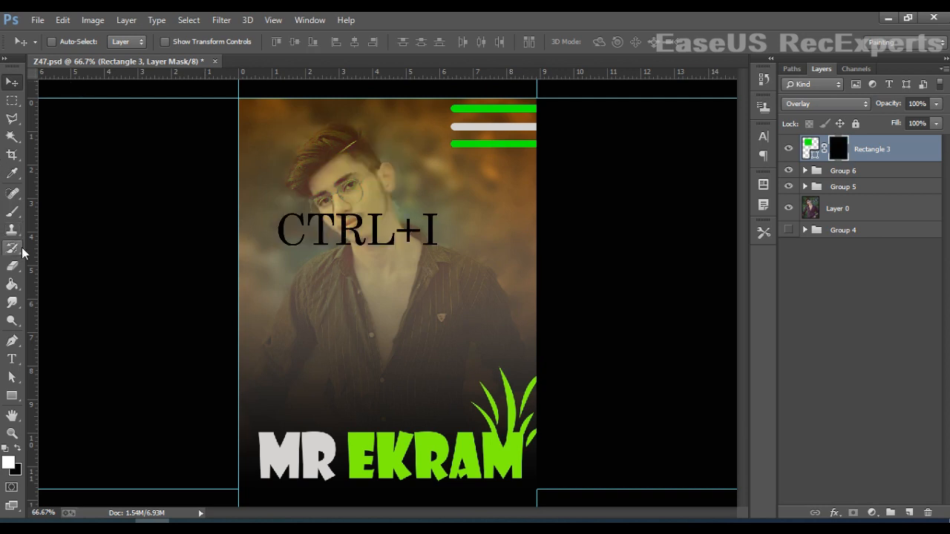
Paint white on the rectangle's mask with a soft 29 px brush over the swept hair to tint it green
{"action": "left_click", "coordinate": [12, 211]}
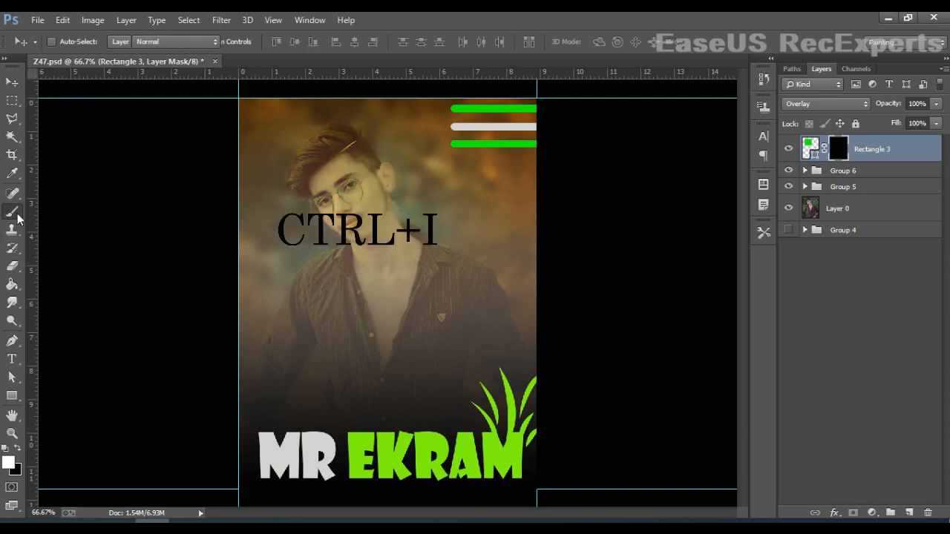
{"action": "right_click", "coordinate": [328, 147]}
{"action": "mouse_move", "coordinate": [328, 146]}
{"action": "left_mouse_down"}
{"action": "mouse_move", "coordinate": [324, 160]}
{"action": "mouse_move", "coordinate": [351, 144]}
{"action": "mouse_move", "coordinate": [318, 153]}
{"action": "mouse_move", "coordinate": [397, 344]}
{"action": "left_mouse_up"}
{"action": "key", "text": "ctrl+plus"}
{"action": "key", "text": "ctrl+plus"}
{"action": "left_click_drag", "start_coordinate": [324, 227], "coordinate": [432, 372]}
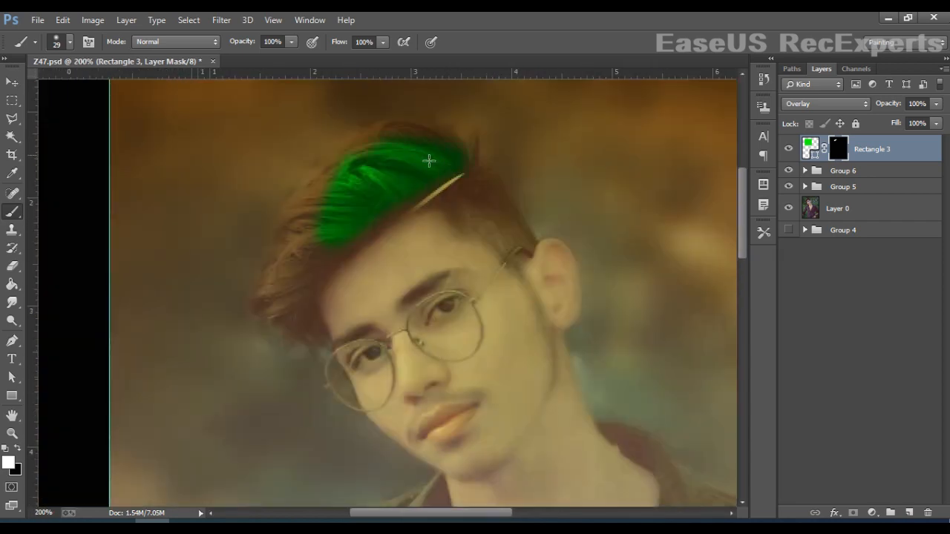
{"action": "mouse_move", "coordinate": [433, 149]}
{"action": "left_mouse_down"}
{"action": "mouse_move", "coordinate": [401, 154]}
{"action": "mouse_move", "coordinate": [360, 184]}
{"action": "mouse_move", "coordinate": [395, 150]}
{"action": "left_mouse_up"}
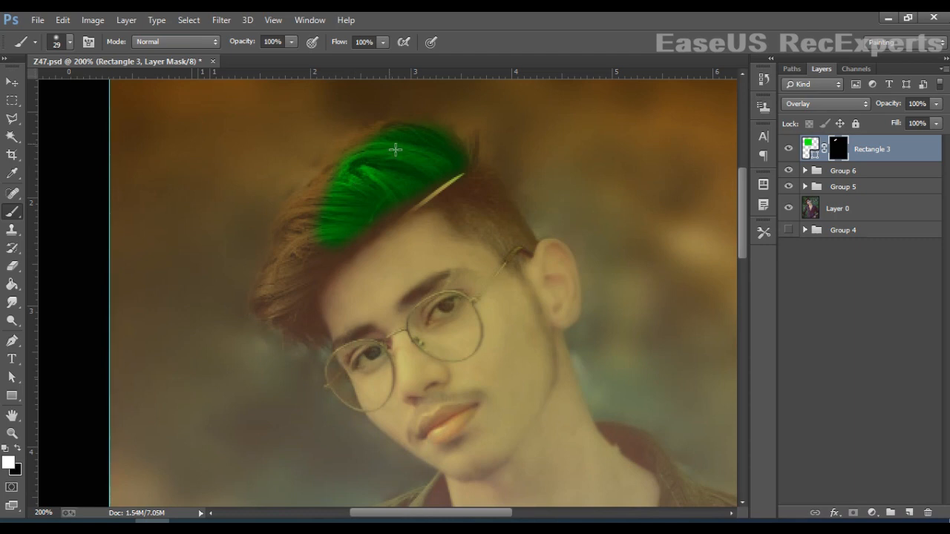
{"action": "mouse_move", "coordinate": [339, 208]}
{"action": "left_mouse_down"}
{"action": "mouse_move", "coordinate": [300, 254]}
{"action": "mouse_move", "coordinate": [339, 198]}
{"action": "mouse_move", "coordinate": [301, 242]}
{"action": "mouse_move", "coordinate": [306, 226]}
{"action": "mouse_move", "coordinate": [328, 211]}
{"action": "mouse_move", "coordinate": [283, 298]}
{"action": "mouse_move", "coordinate": [364, 227]}
{"action": "mouse_move", "coordinate": [327, 256]}
{"action": "left_mouse_up"}
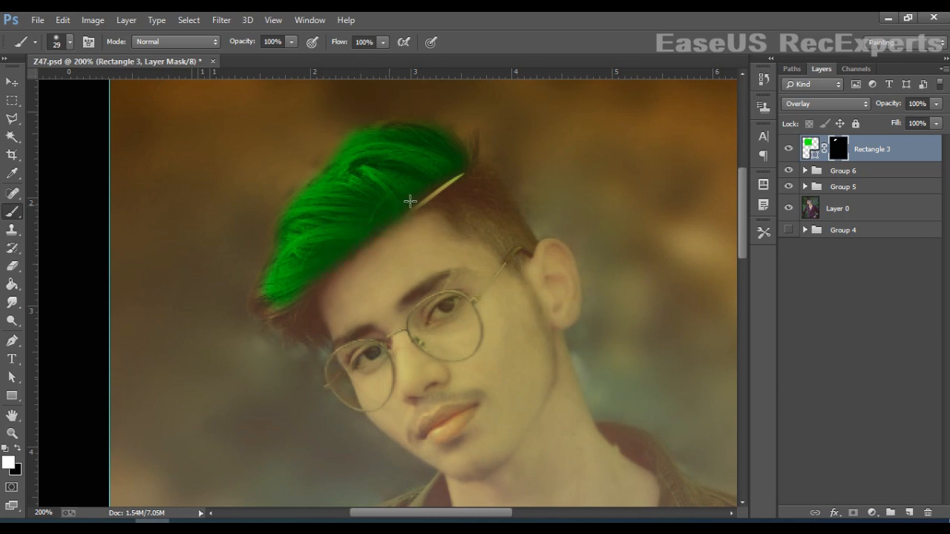
{"action": "scroll", "coordinate": [360, 245], "scroll_direction": "down", "scroll_amount": 3}
{"action": "scroll", "coordinate": [360, 245], "scroll_direction": "left", "scroll_amount": 3}
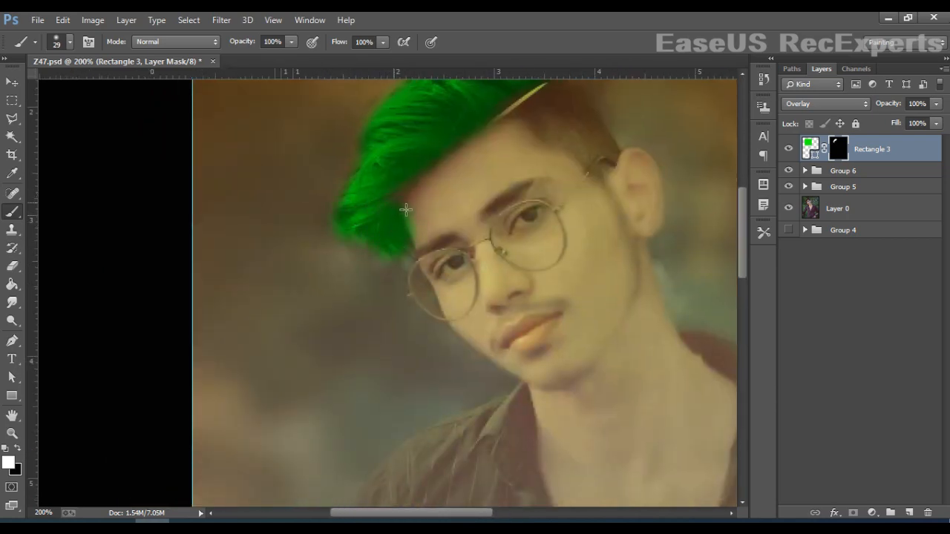
Refine the mask along the hair edges with the 13 px Eraser and the 29 px Brush, including the hair tips and crown
{"action": "left_click", "coordinate": [12, 265]}
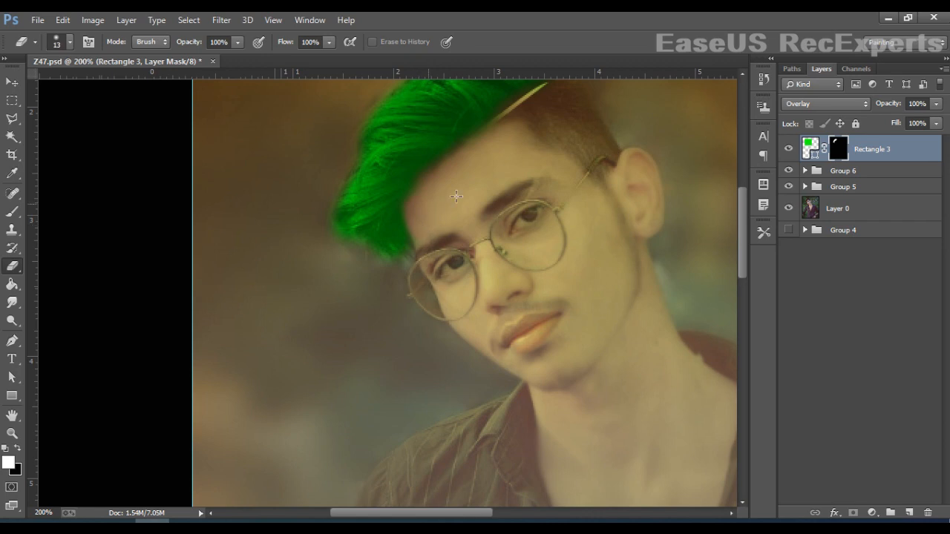
{"action": "left_click_drag", "start_coordinate": [530, 195], "coordinate": [455, 343]}
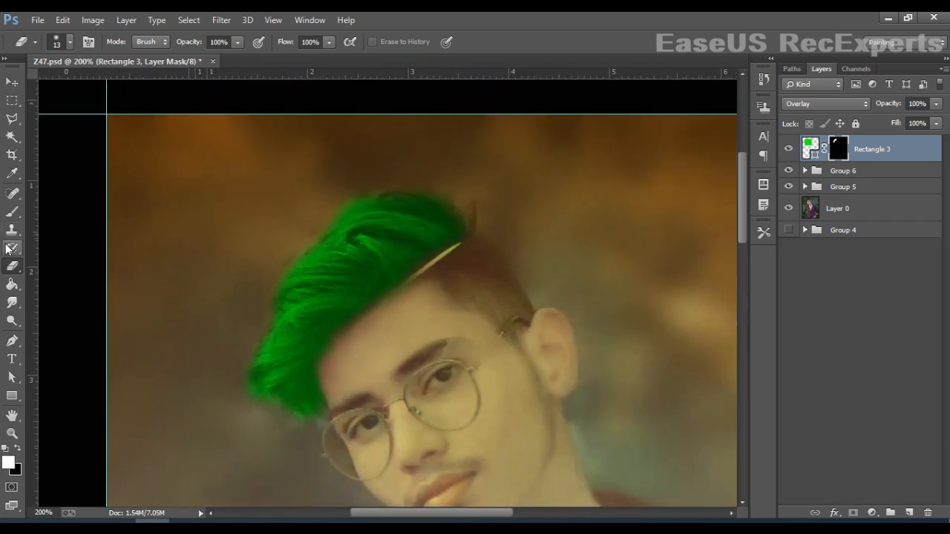
{"action": "left_click", "coordinate": [12, 211]}
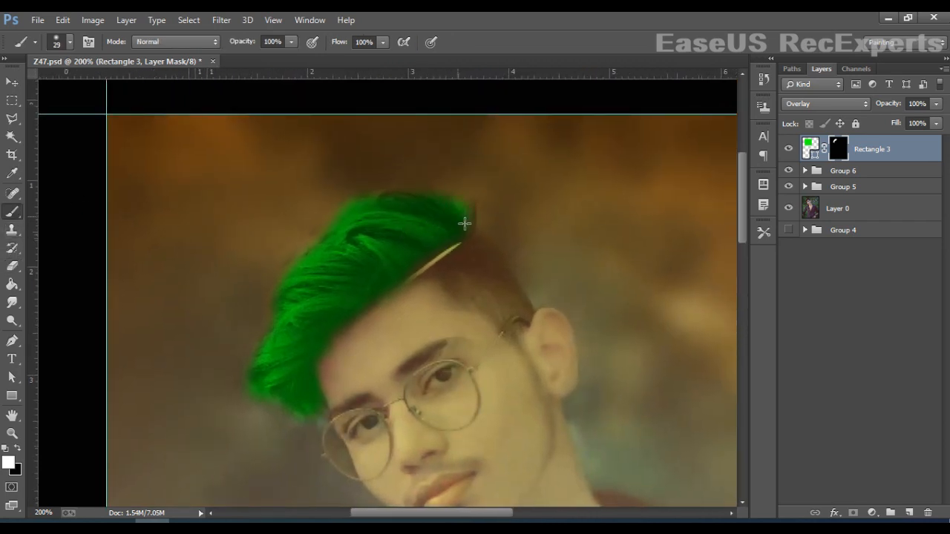
{"action": "left_click", "coordinate": [12, 266]}
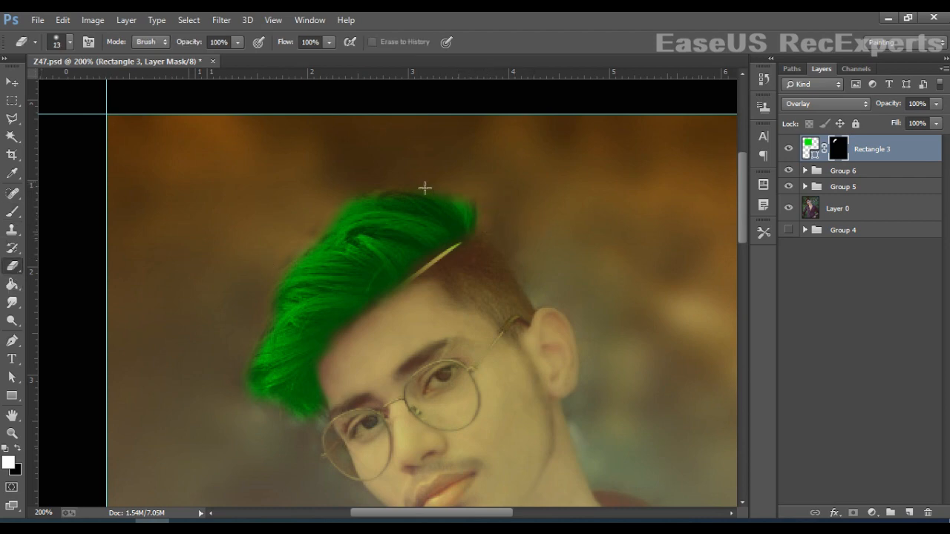
{"action": "left_click", "coordinate": [12, 210]}
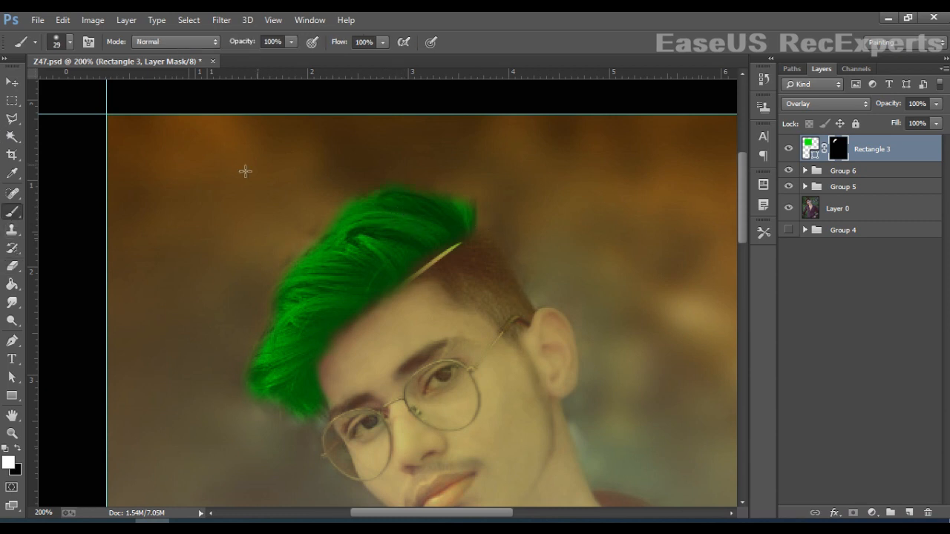
Compare the whole portrait with the green hair tint hidden and shown
{"action": "left_click", "coordinate": [15, 85]}
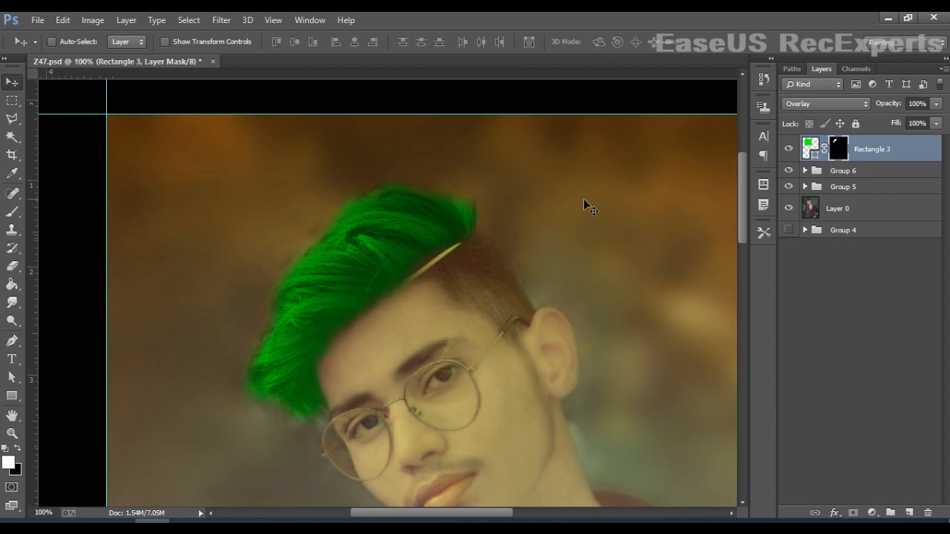
{"action": "key", "text": "ctrl+minus"}
{"action": "key", "text": "ctrl+minus"}
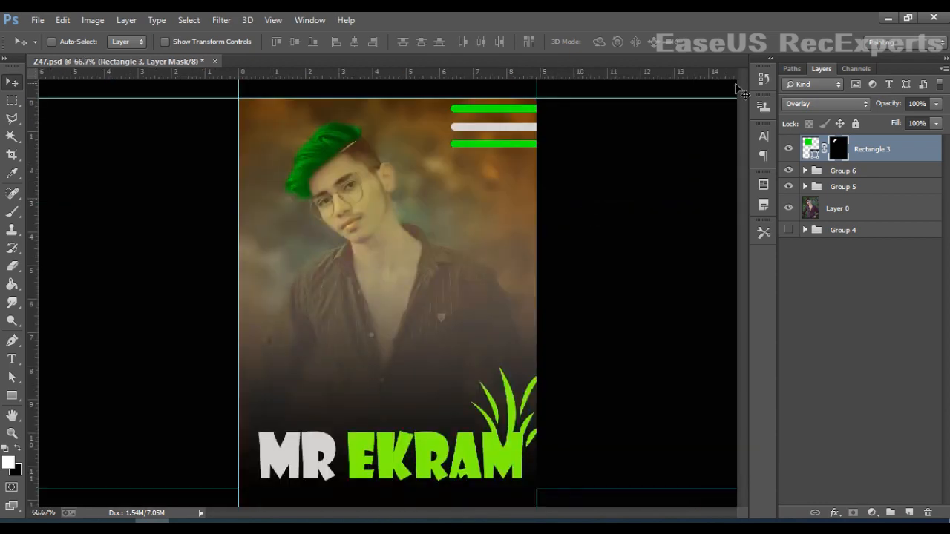
{"action": "left_click", "coordinate": [789, 149]}
{"action": "left_click", "coordinate": [791, 150]}
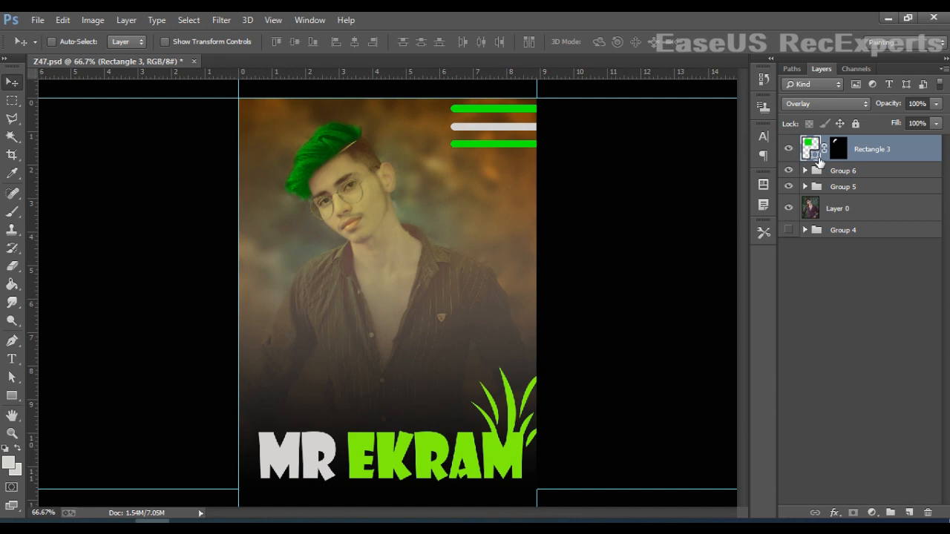
Recolour the hair-tint rectangle with the green 81fa00 sampled from the name text and check it against the untinted hair
{"action": "double_click", "coordinate": [820, 155]}
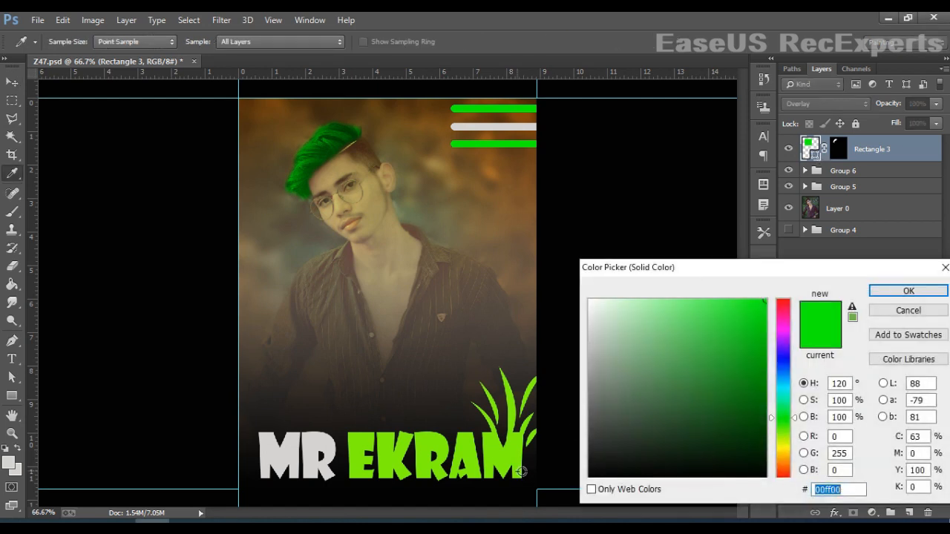
{"action": "left_click", "coordinate": [517, 462]}
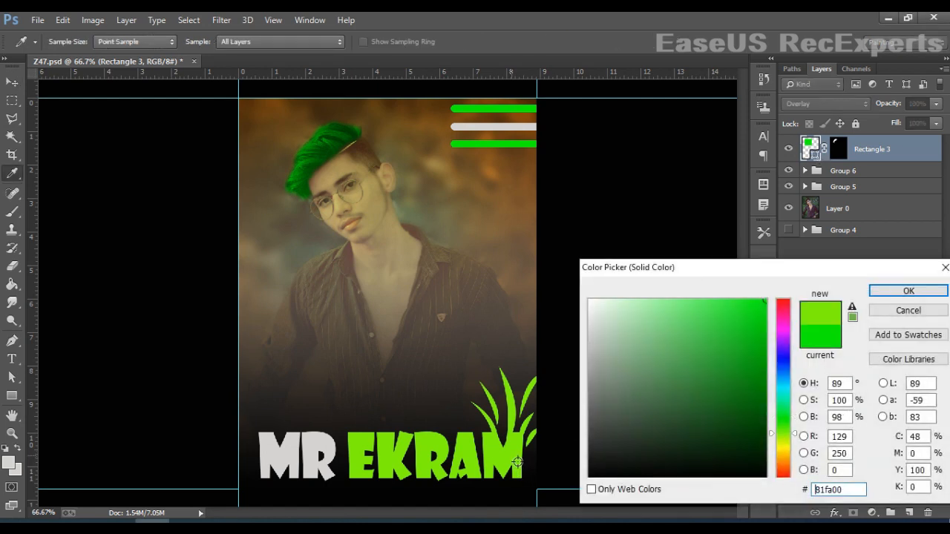
{"action": "left_click", "coordinate": [907, 291]}
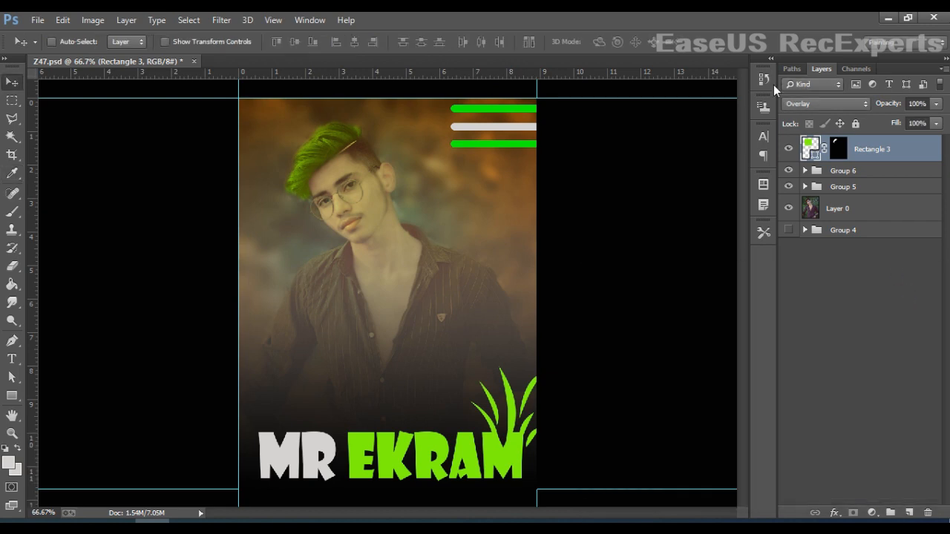
{"action": "left_click", "coordinate": [789, 149]}
{"action": "left_click", "coordinate": [789, 149]}
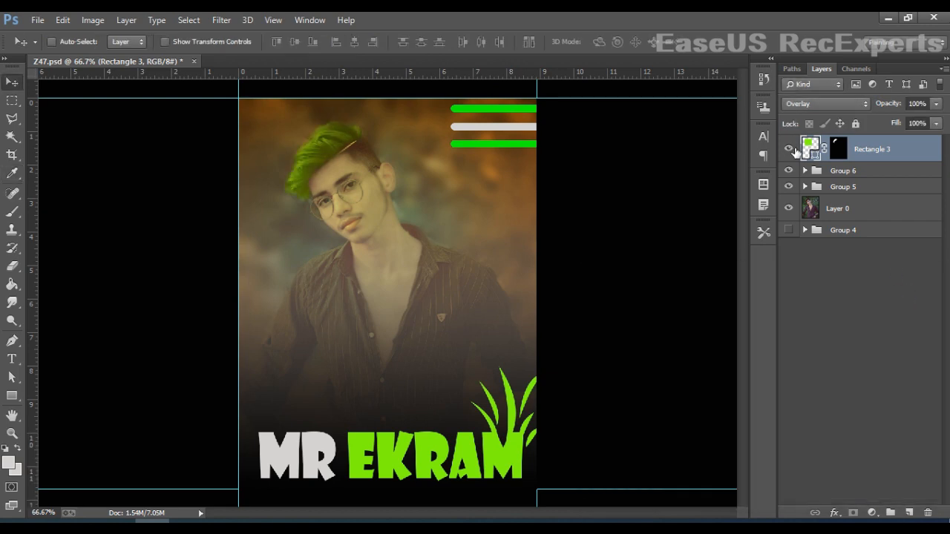
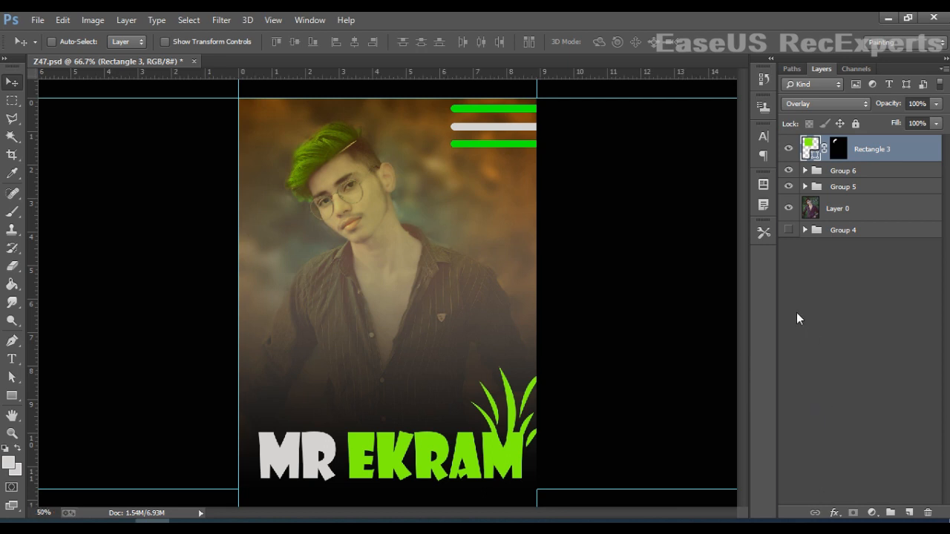
Move the masked hair-tint rectangle to the top of Group 6 and collapse the group
{"action": "key", "text": "ctrl+minus"}
{"action": "key", "text": "ctrl+minus"}
{"action": "key", "text": "ctrl+minus"}
{"action": "key", "text": "ctrl+minus"}
{"action": "key", "text": "ctrl+minus"}
{"action": "key", "text": "ctrl+minus"}
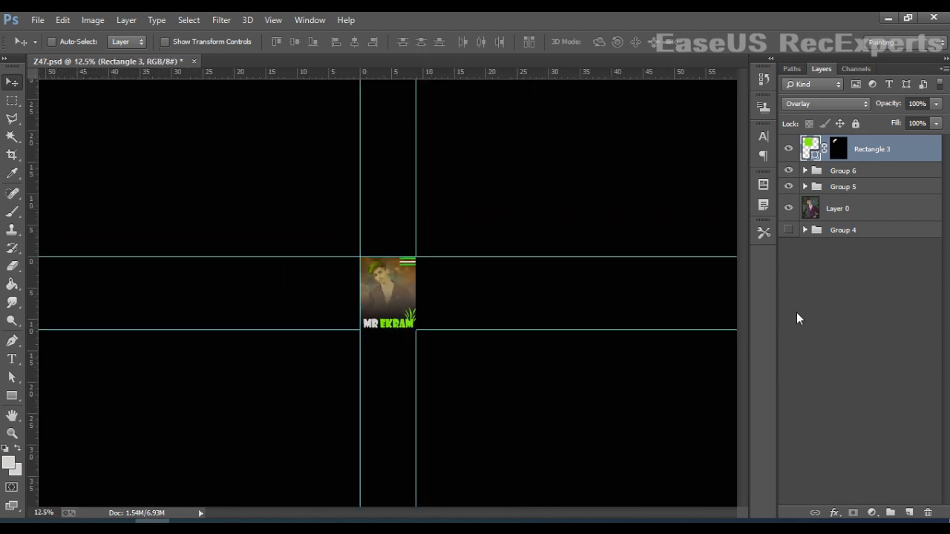
{"action": "key", "text": "ctrl+plus"}
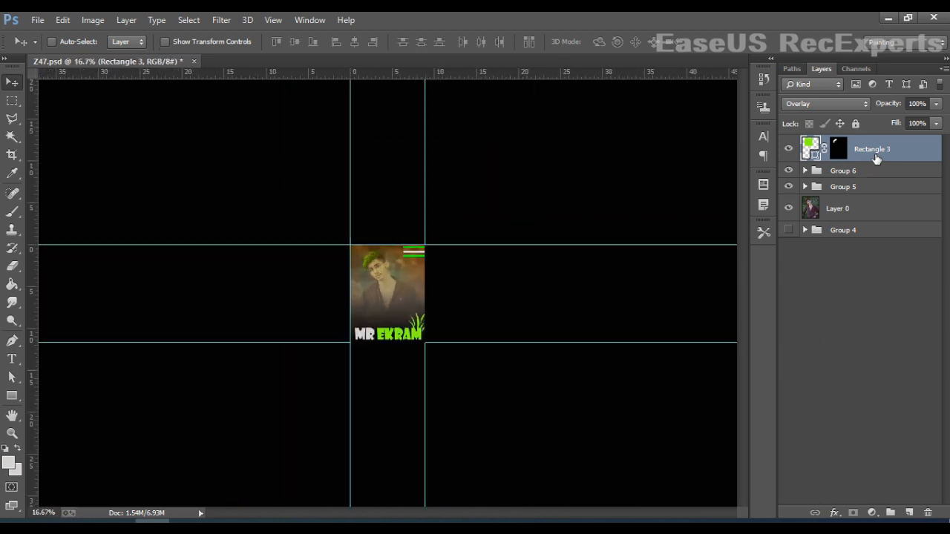
{"action": "left_click_drag", "start_coordinate": [859, 164], "coordinate": [866, 183]}
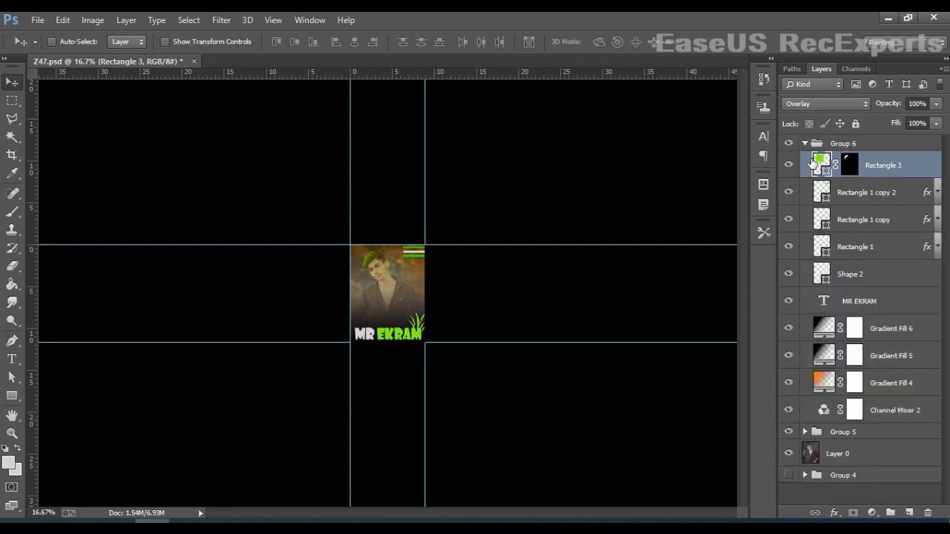
{"action": "key", "text": "ctrl+z"}
{"action": "key", "text": "ctrl+z"}
{"action": "left_click", "coordinate": [817, 147]}
{"action": "left_click", "coordinate": [804, 143]}
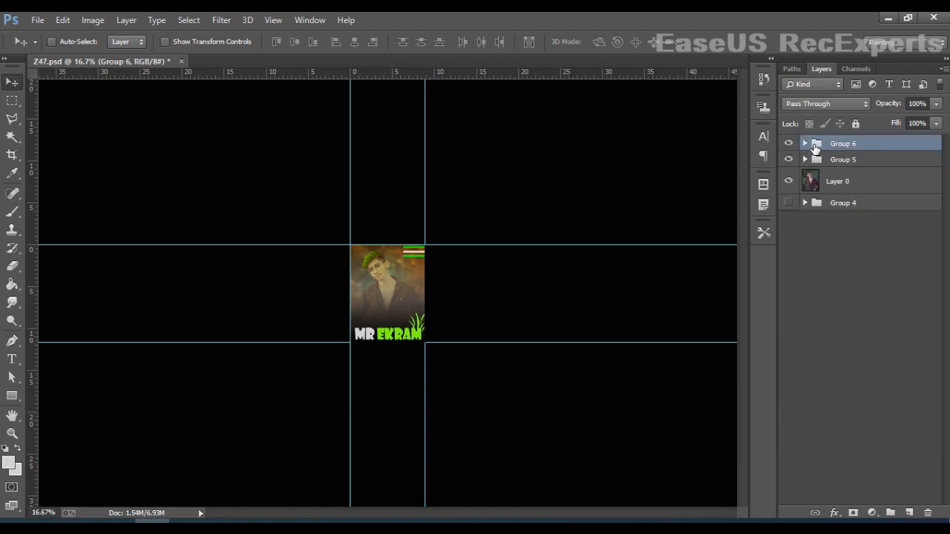
Combine Group 6 and Group 5 into one new group above the portrait layer
{"action": "left_click", "coordinate": [852, 162]}
{"action": "left_click", "coordinate": [855, 147], "text": "ctrl"}
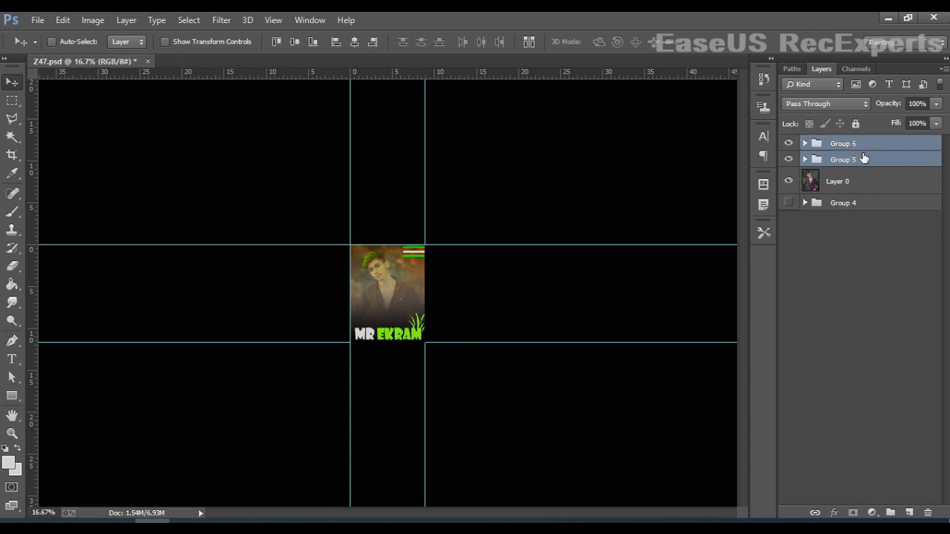
{"action": "left_click_drag", "start_coordinate": [864, 160], "coordinate": [901, 511]}
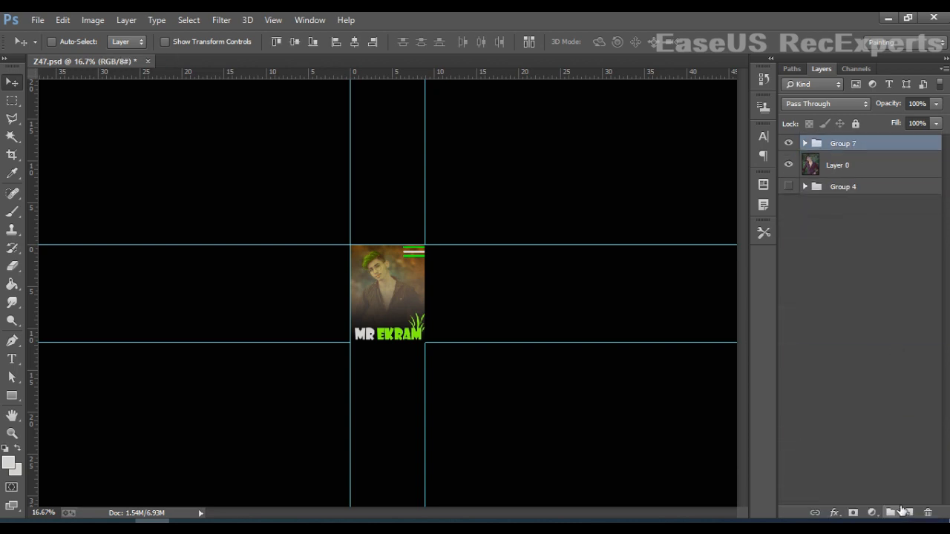
Compare the original portrait with the complete edit by hiding and showing the combined group
{"action": "left_click", "coordinate": [788, 143]}
{"action": "left_click", "coordinate": [788, 144]}
{"action": "key", "text": "ctrl+plus"}
{"action": "key", "text": "ctrl+plus"}
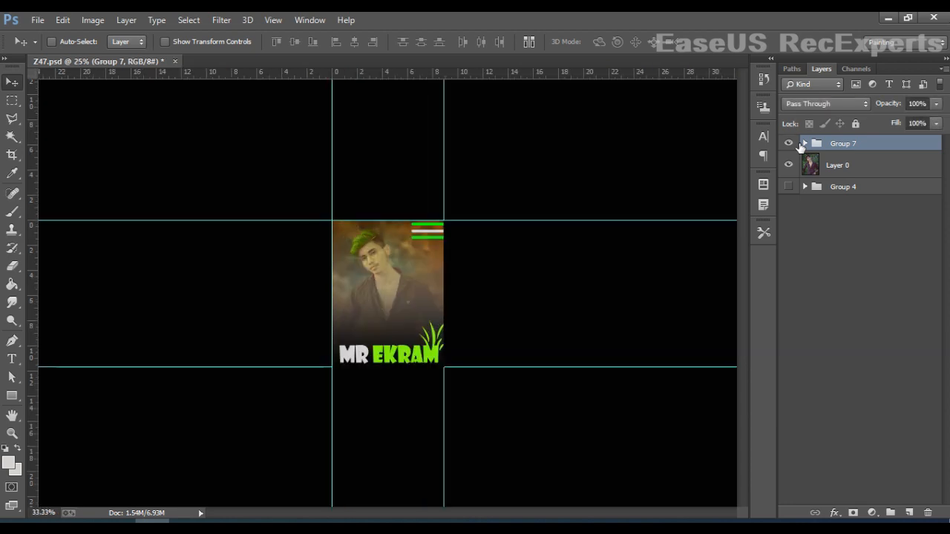
Add a layer mask to Group 7, inverted to black, and activate the Brush tool for painting on it
{"action": "left_click", "coordinate": [853, 512]}
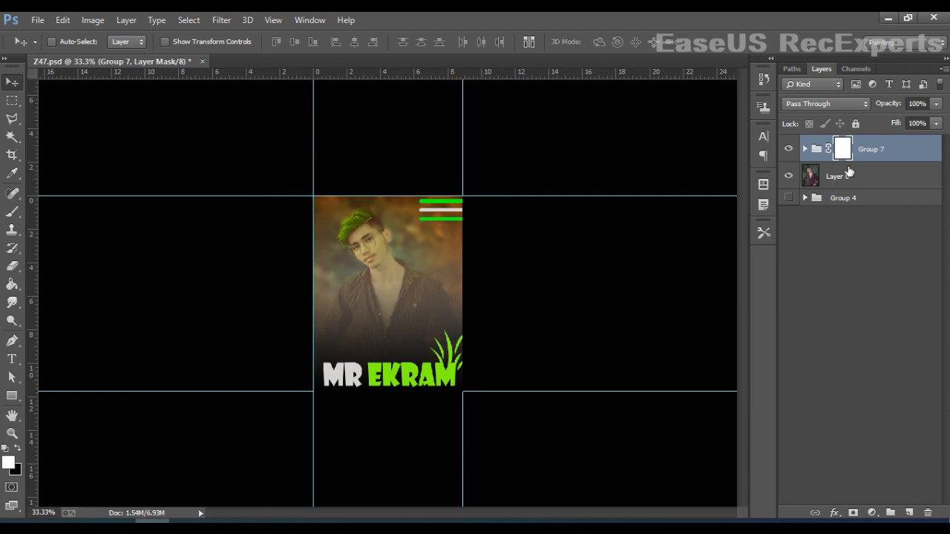
{"action": "key", "text": "ctrl+plus"}
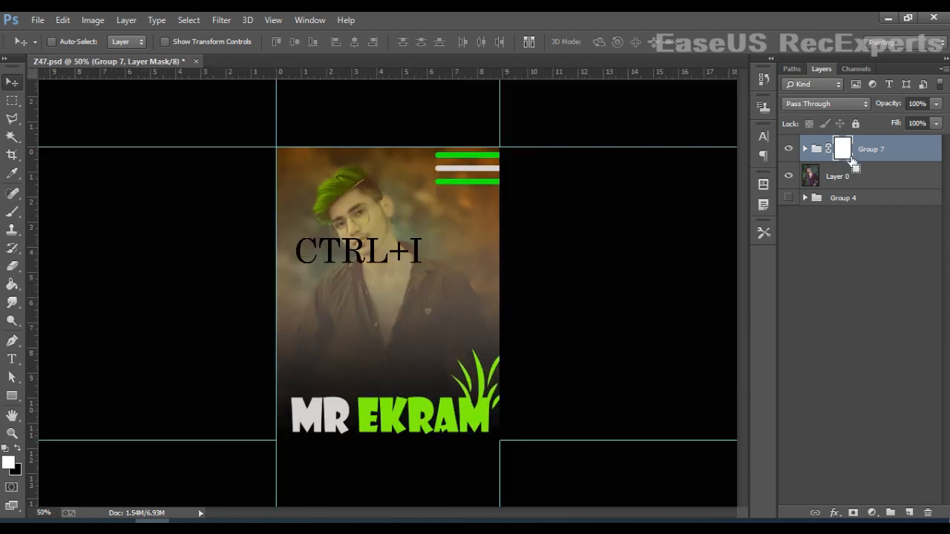
{"action": "key", "text": "ctrl+i"}
{"action": "left_click", "coordinate": [13, 212]}
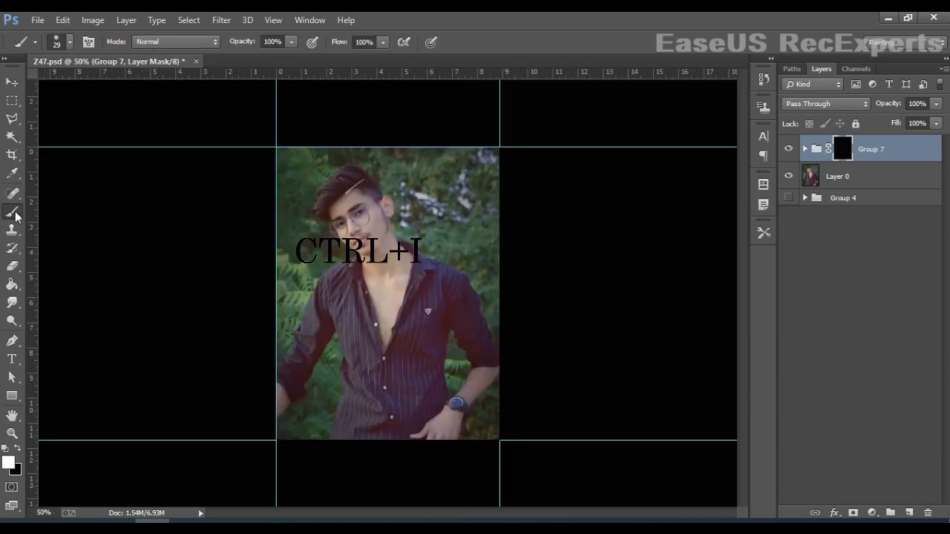
Try revealing the edit beside the hair with a 73 px brush at 0% hardness and undo the stroke
{"action": "right_click", "coordinate": [360, 216]}
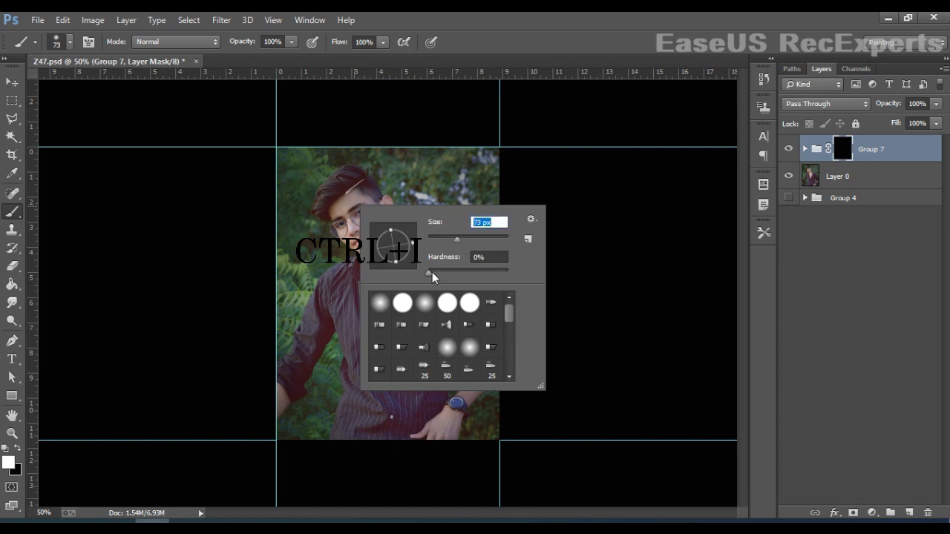
{"action": "key", "text": "Tab"}
{"action": "key", "text": "Return"}
{"action": "left_click_drag", "start_coordinate": [288, 193], "coordinate": [307, 165]}
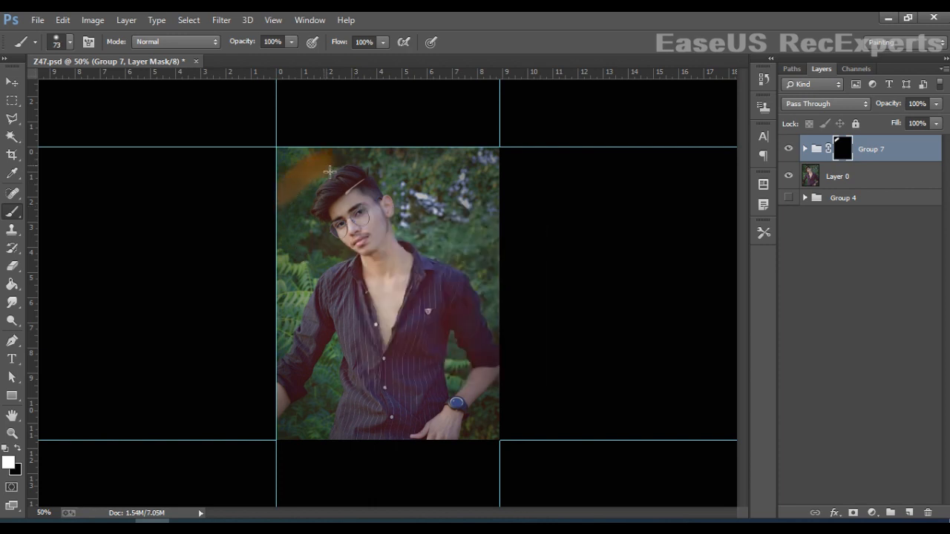
{"action": "key", "text": "ctrl+z"}
Paint the entire Group 7 mask white with a 198 px brush at 54% hardness to reveal the complete edit
{"action": "right_click", "coordinate": [330, 167]}
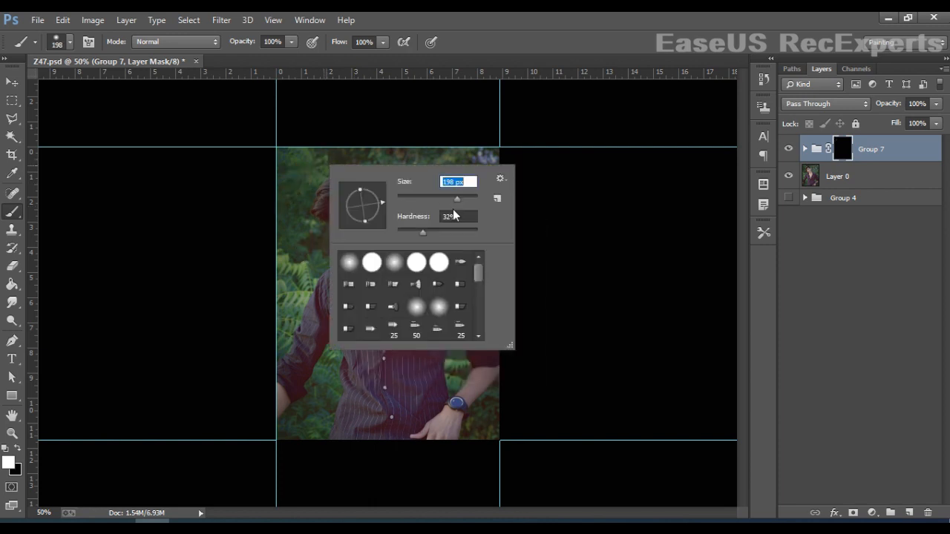
{"action": "key", "text": "Tab"}
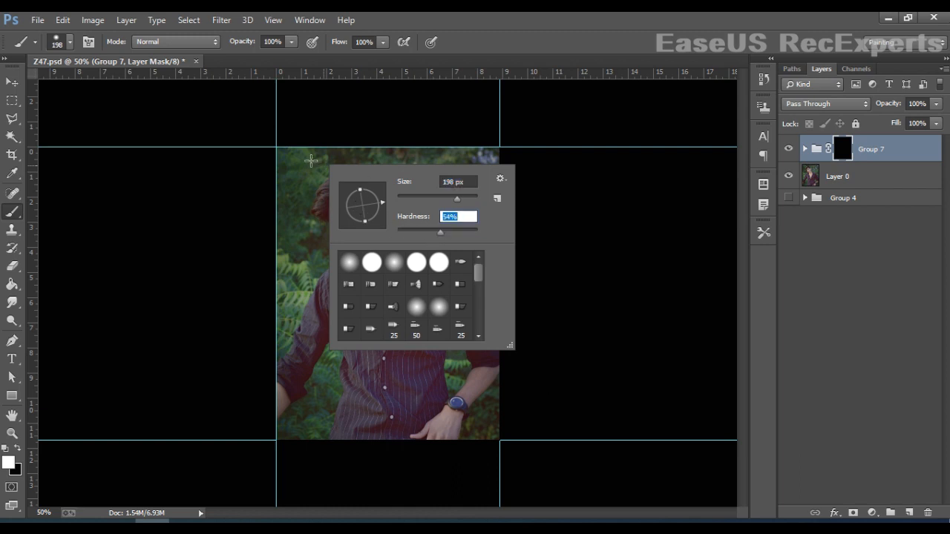
{"action": "key", "text": "Return"}
{"action": "mouse_move", "coordinate": [311, 163]}
{"action": "left_mouse_down"}
{"action": "mouse_move", "coordinate": [431, 140]}
{"action": "mouse_move", "coordinate": [490, 178]}
{"action": "mouse_move", "coordinate": [518, 129]}
{"action": "mouse_move", "coordinate": [520, 418]}
{"action": "mouse_move", "coordinate": [276, 403]}
{"action": "mouse_move", "coordinate": [381, 365]}
{"action": "mouse_move", "coordinate": [427, 320]}
{"action": "mouse_move", "coordinate": [708, 314]}
{"action": "mouse_move", "coordinate": [494, 210]}
{"action": "mouse_move", "coordinate": [630, 210]}
{"action": "left_mouse_up"}
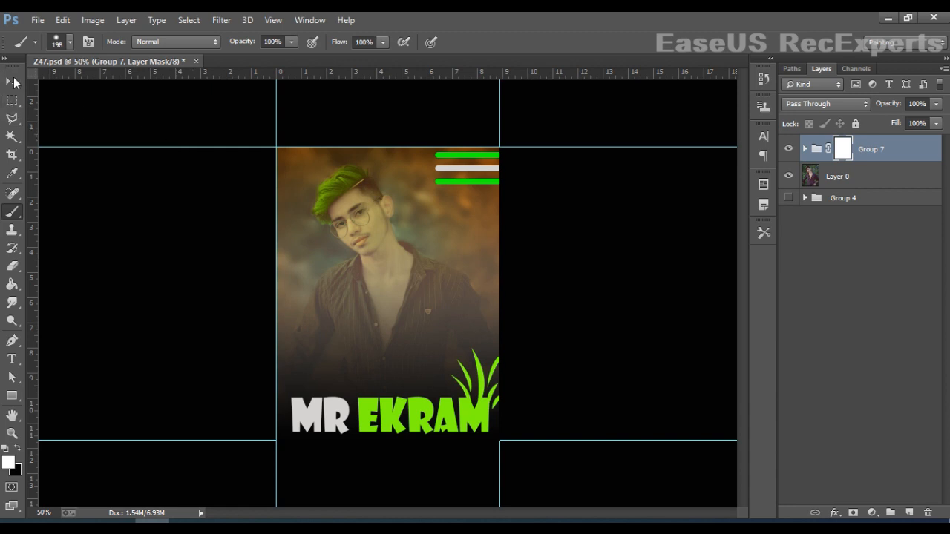
Examine the finished portrait composition at smaller and larger magnifications with the Move tool active
{"action": "left_click", "coordinate": [12, 82]}
{"action": "key", "text": "ctrl+minus"}
{"action": "key", "text": "ctrl+minus"}
{"action": "key", "text": "ctrl+minus"}
{"action": "key", "text": "ctrl+minus"}
{"action": "key", "text": "ctrl+minus"}
{"action": "key", "text": "ctrl+minus"}
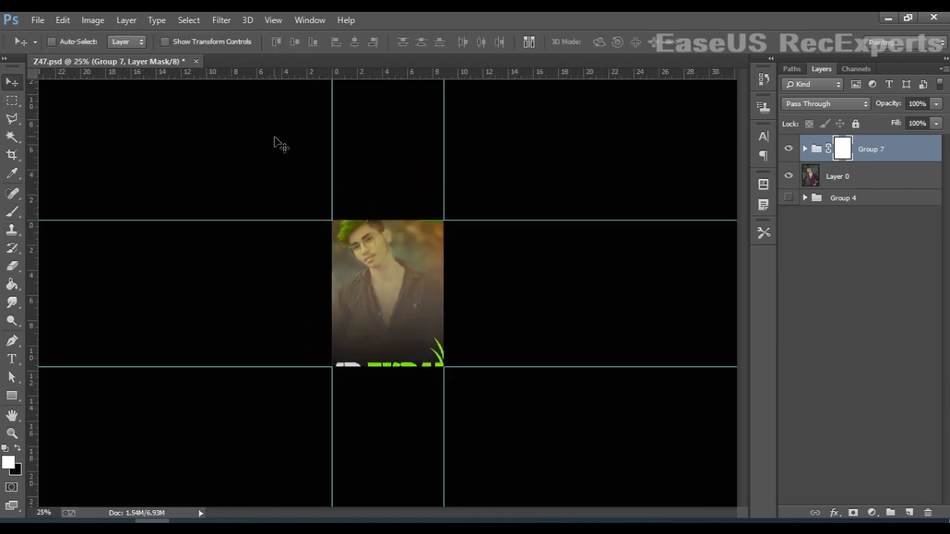
{"action": "key", "text": "ctrl+plus"}
{"action": "key", "text": "ctrl+plus"}
{"action": "key", "text": "ctrl+plus"}
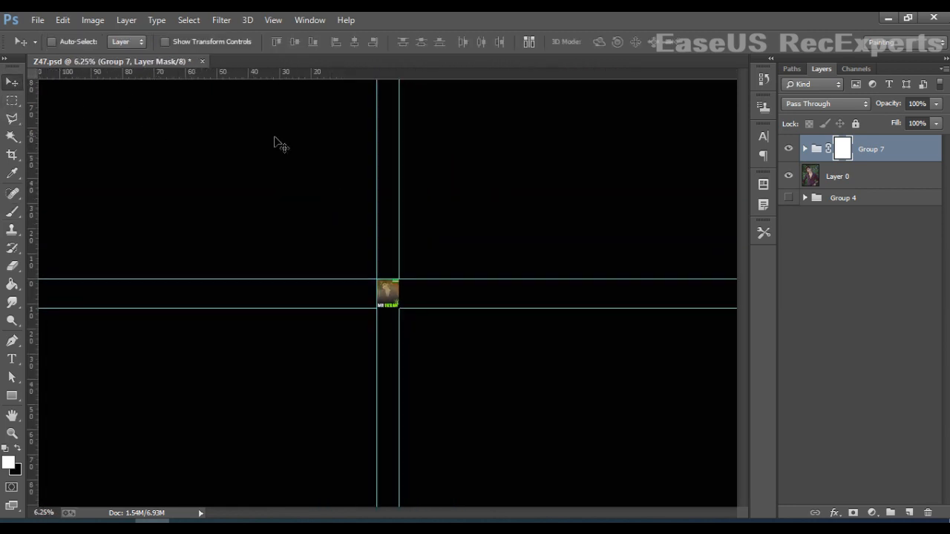
{"action": "key", "text": "ctrl+plus"}
{"action": "key", "text": "ctrl+plus"}
{"action": "key", "text": "ctrl+plus"}
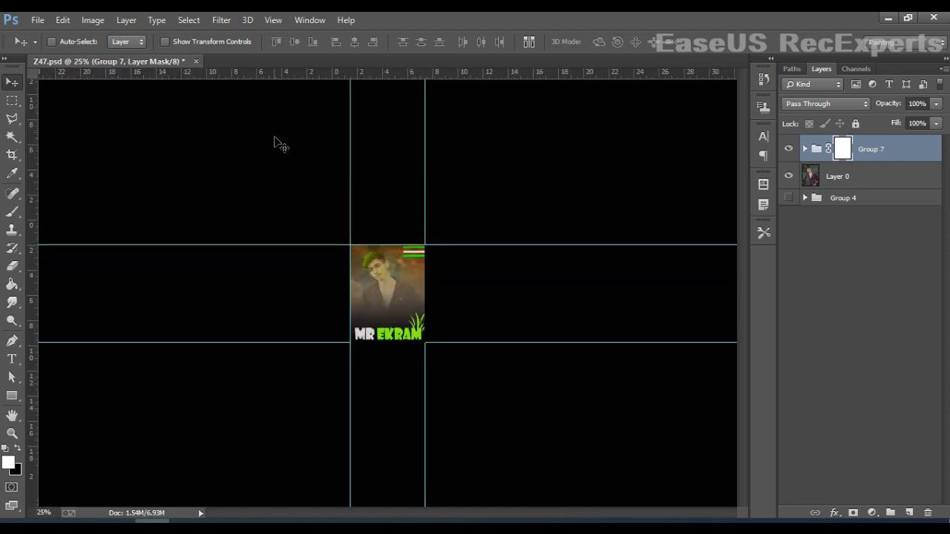
{"action": "left_click", "coordinate": [37, 21]}
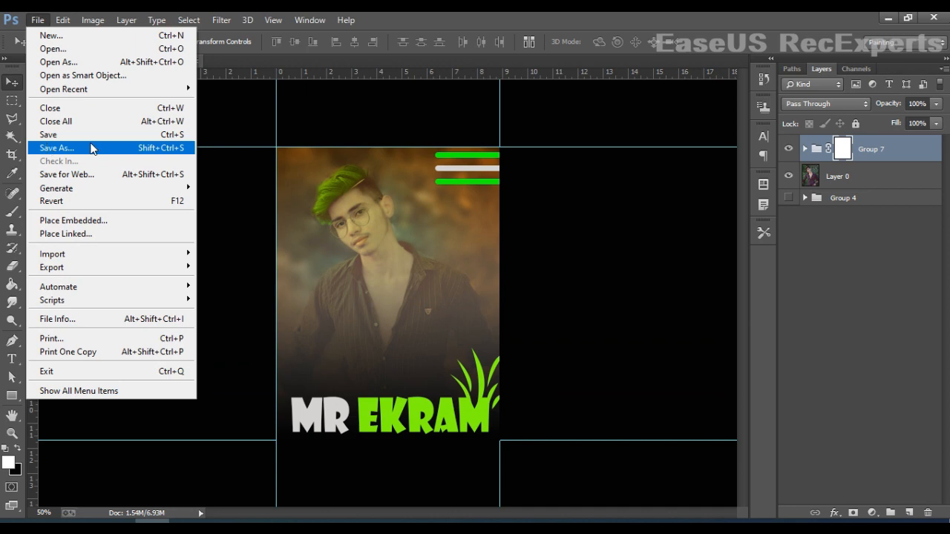
{"action": "left_click", "coordinate": [485, 168]}
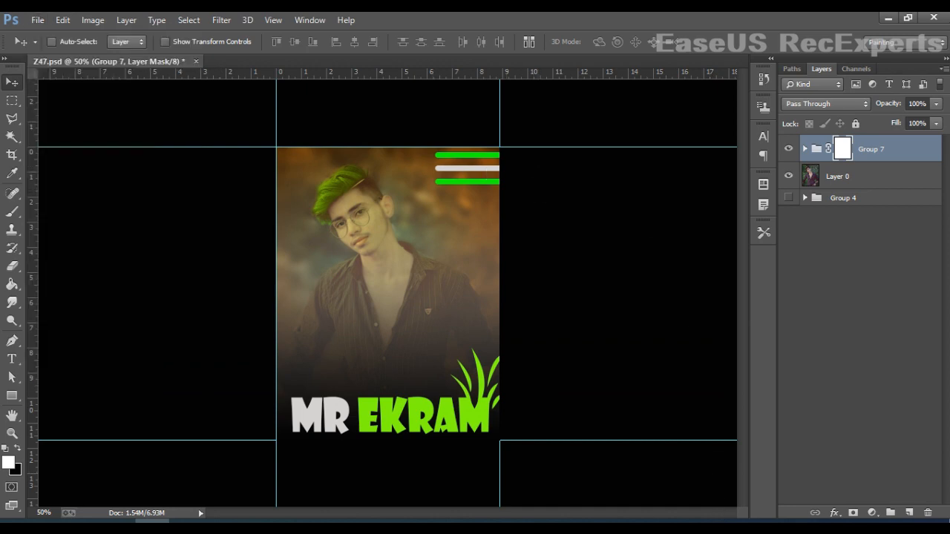